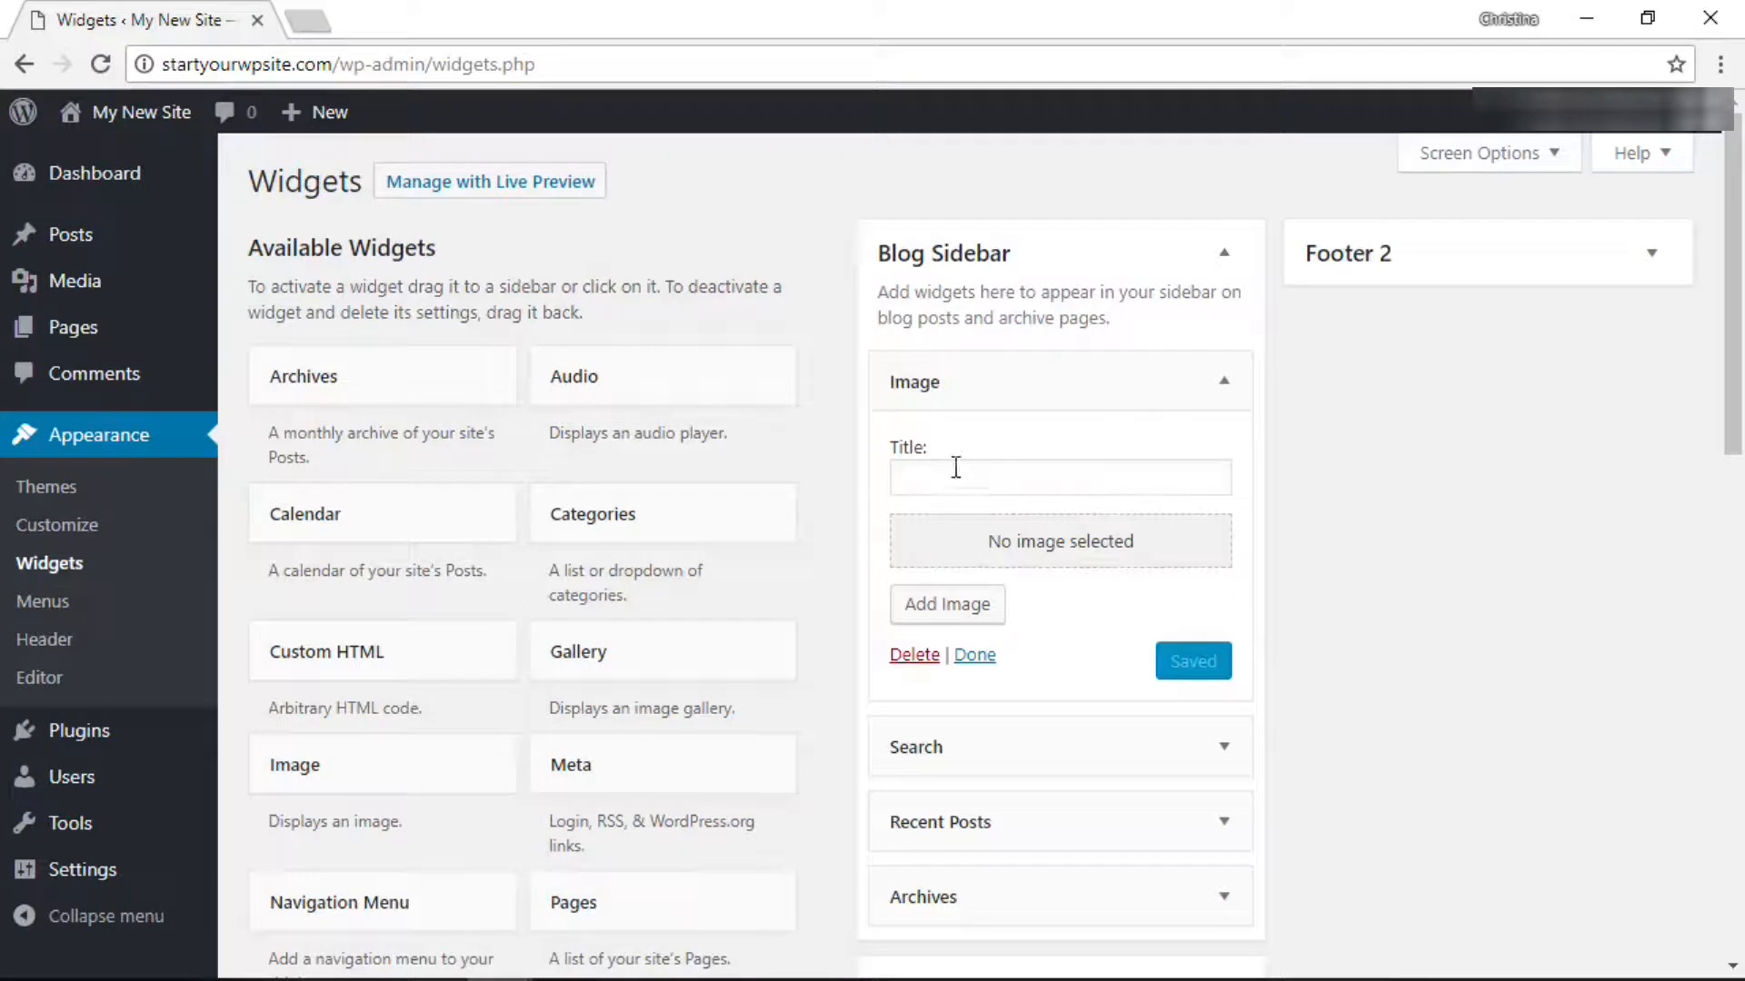
- Title the Blog Sidebar's Image widget "About" and add the Unicorn Wallpaper image from the media library to it
left_click(954, 481)
type("About")
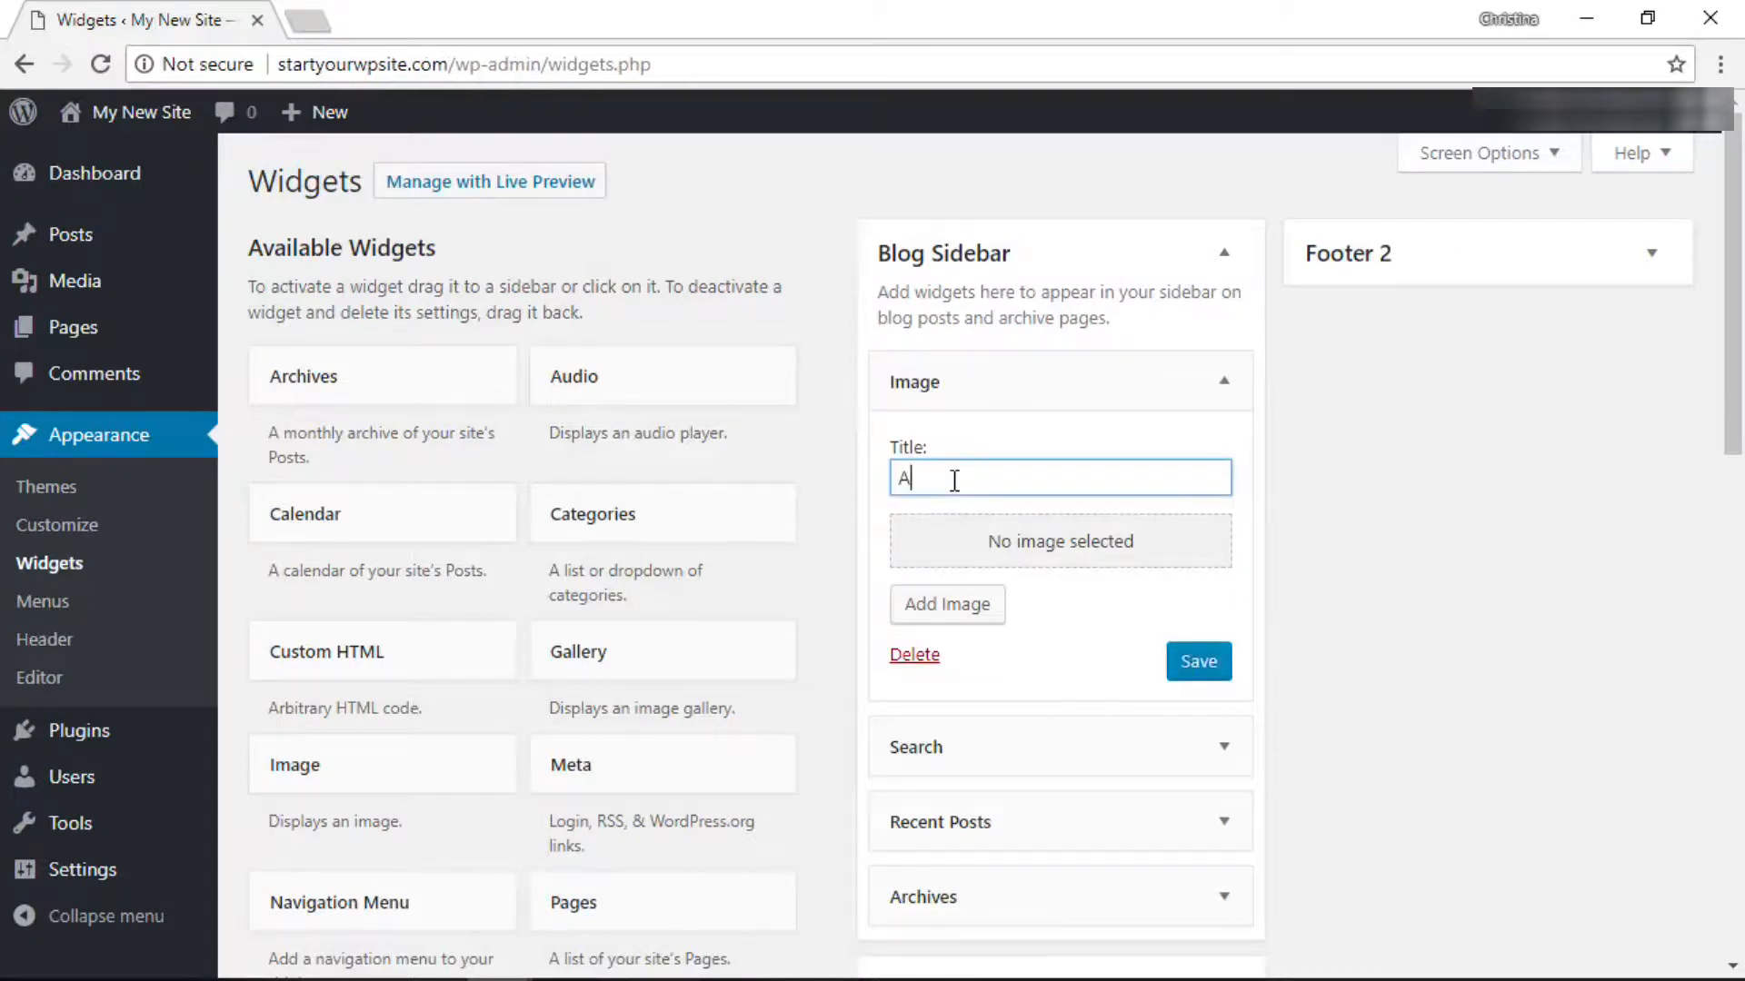
left_click(949, 608)
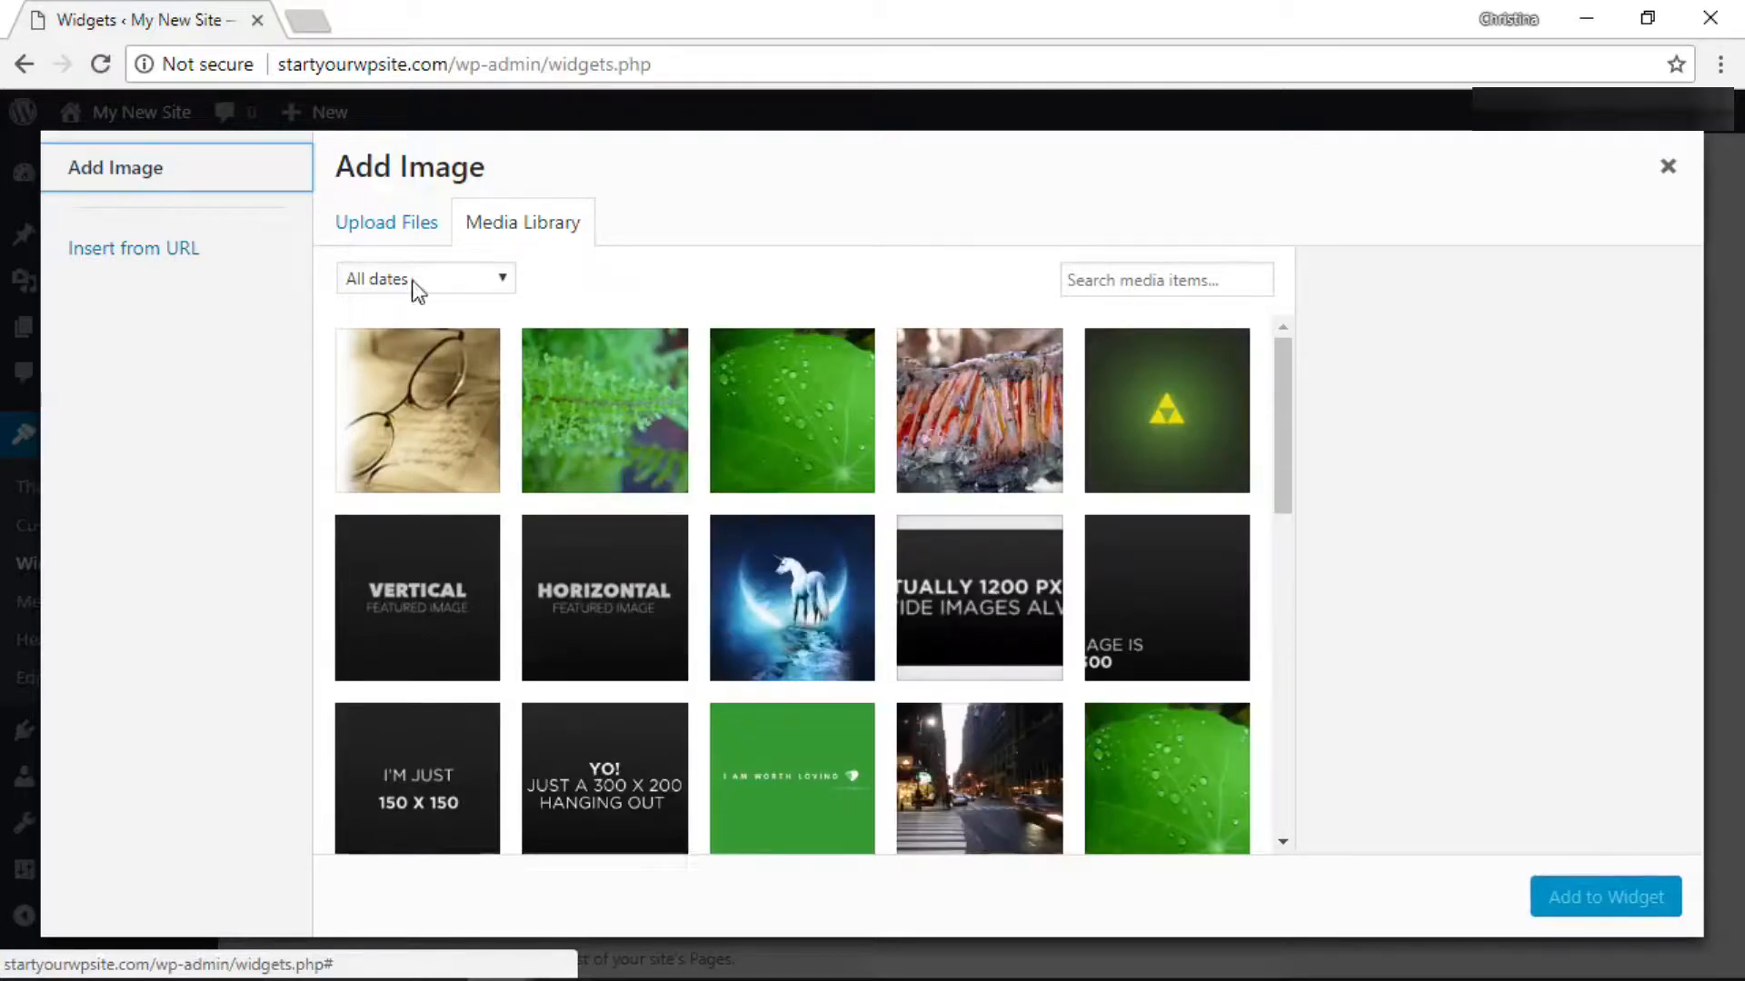
left_click(381, 244)
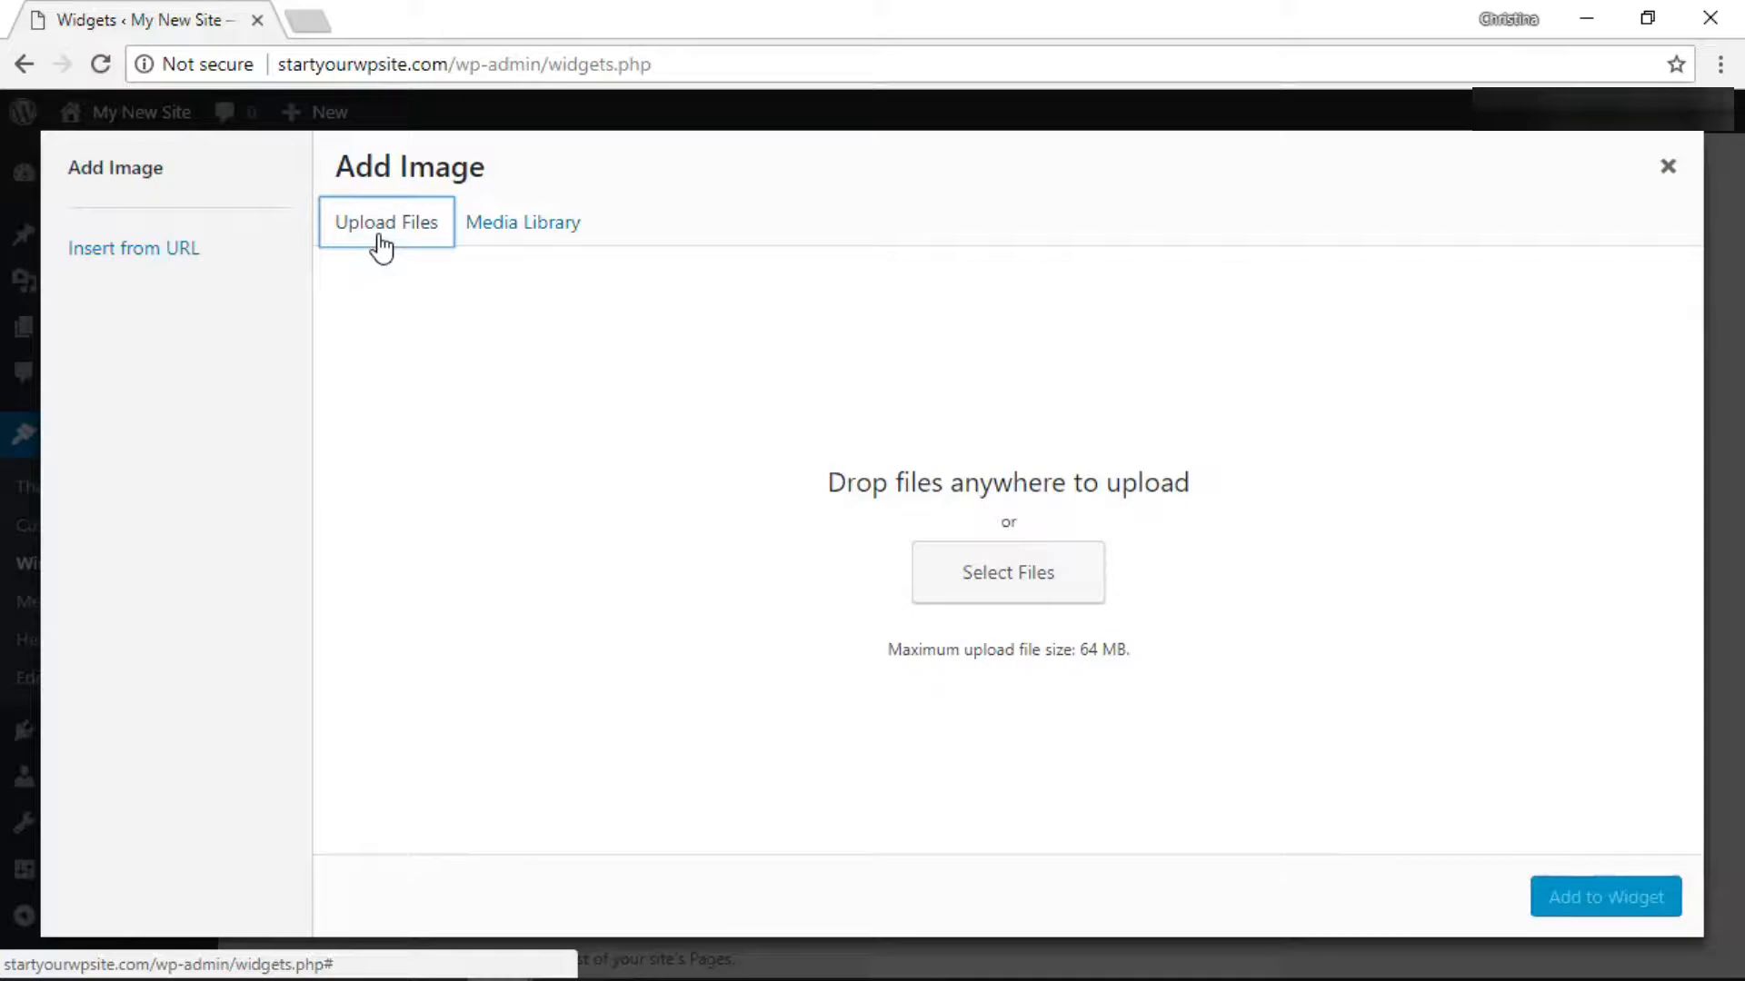
left_click(505, 235)
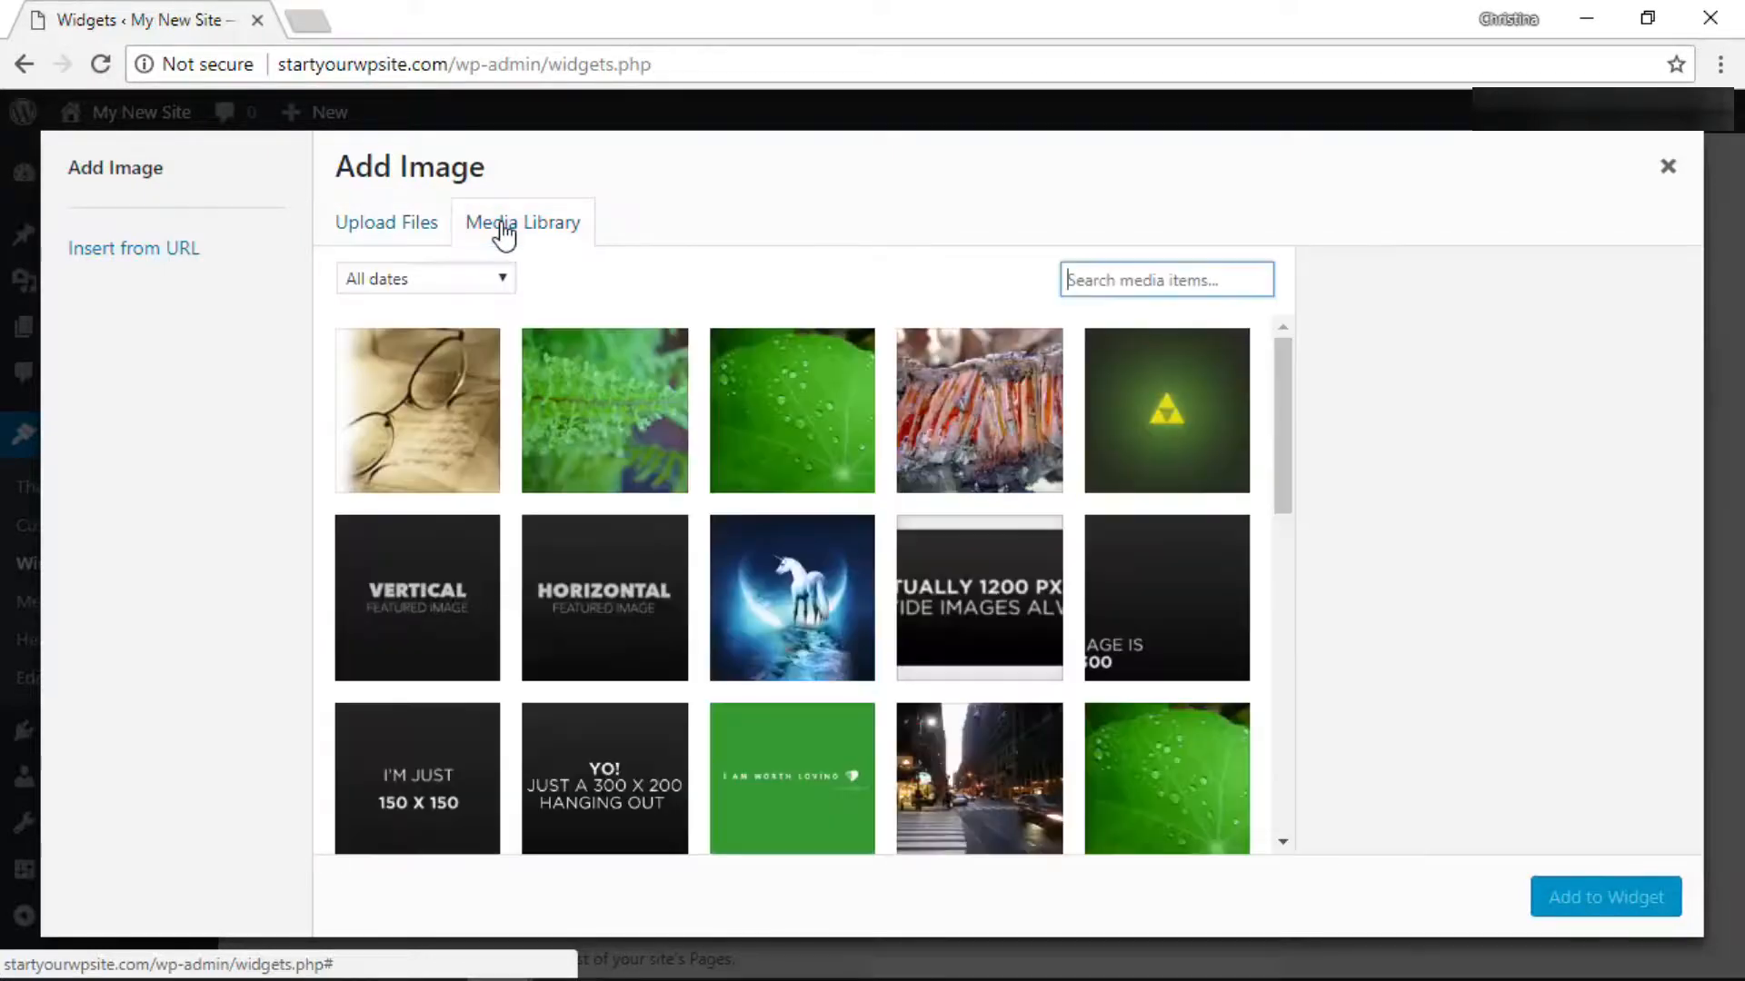
scroll(693, 534, "down", 6)
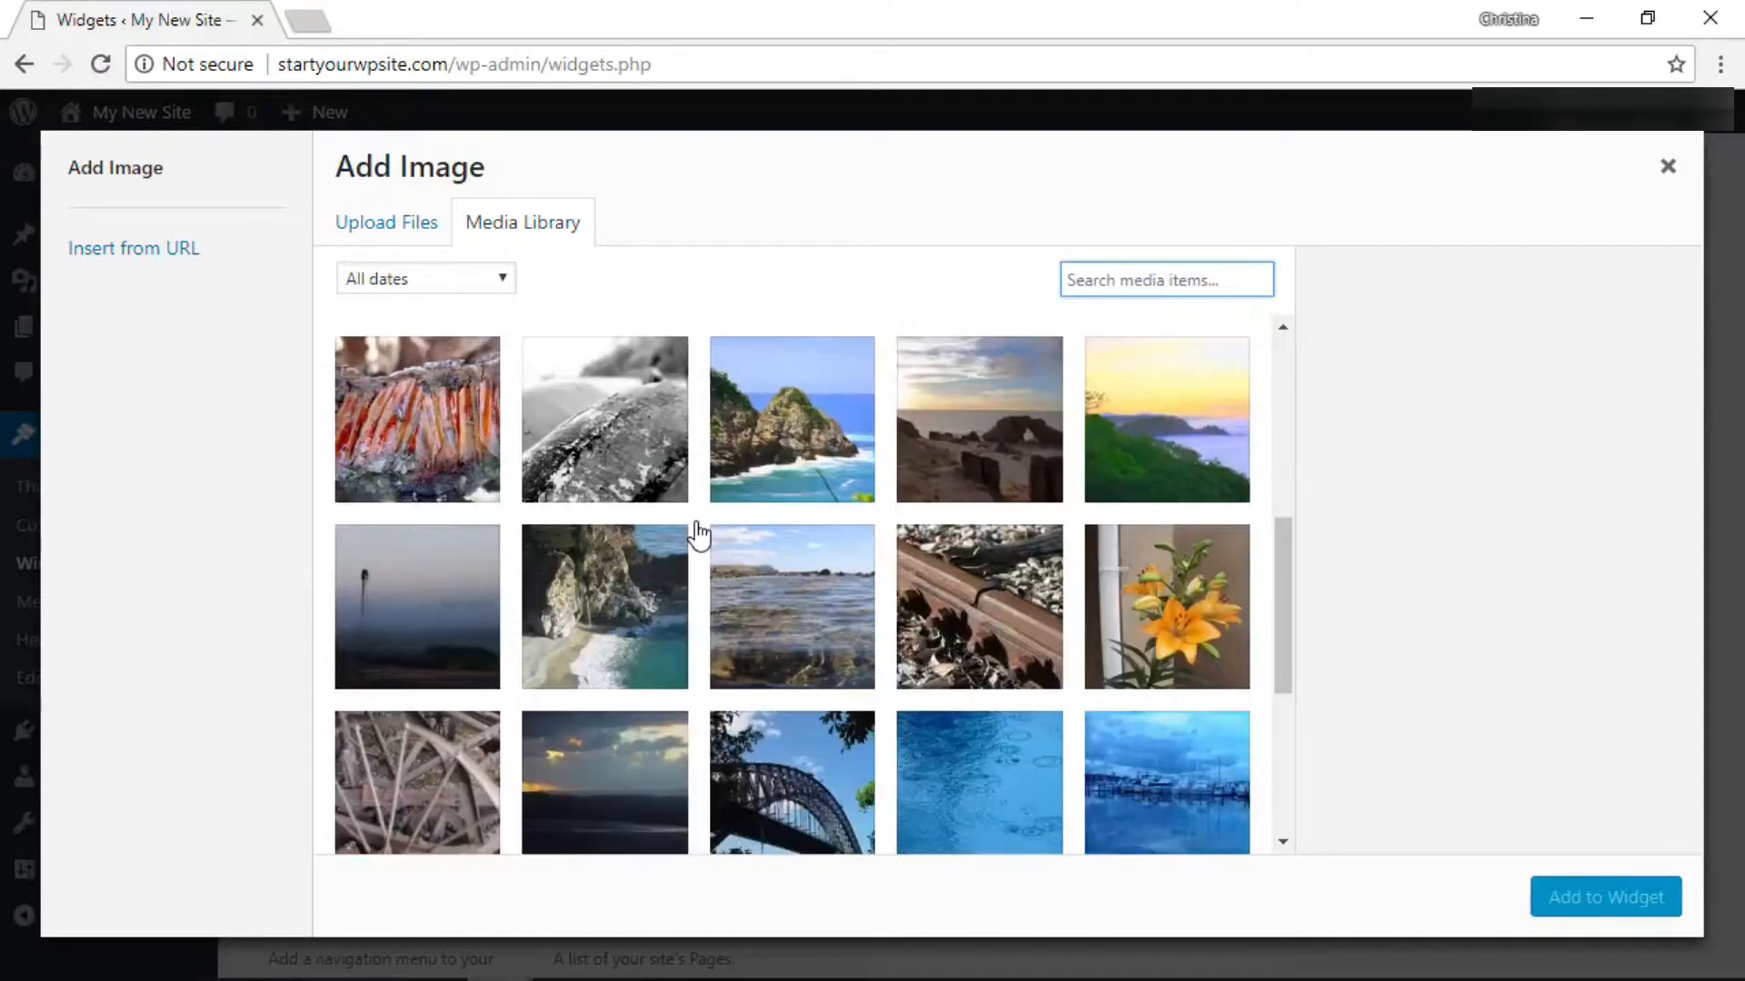
scroll(698, 535, "up", 3)
scroll(698, 535, "up", 2)
left_click(825, 525)
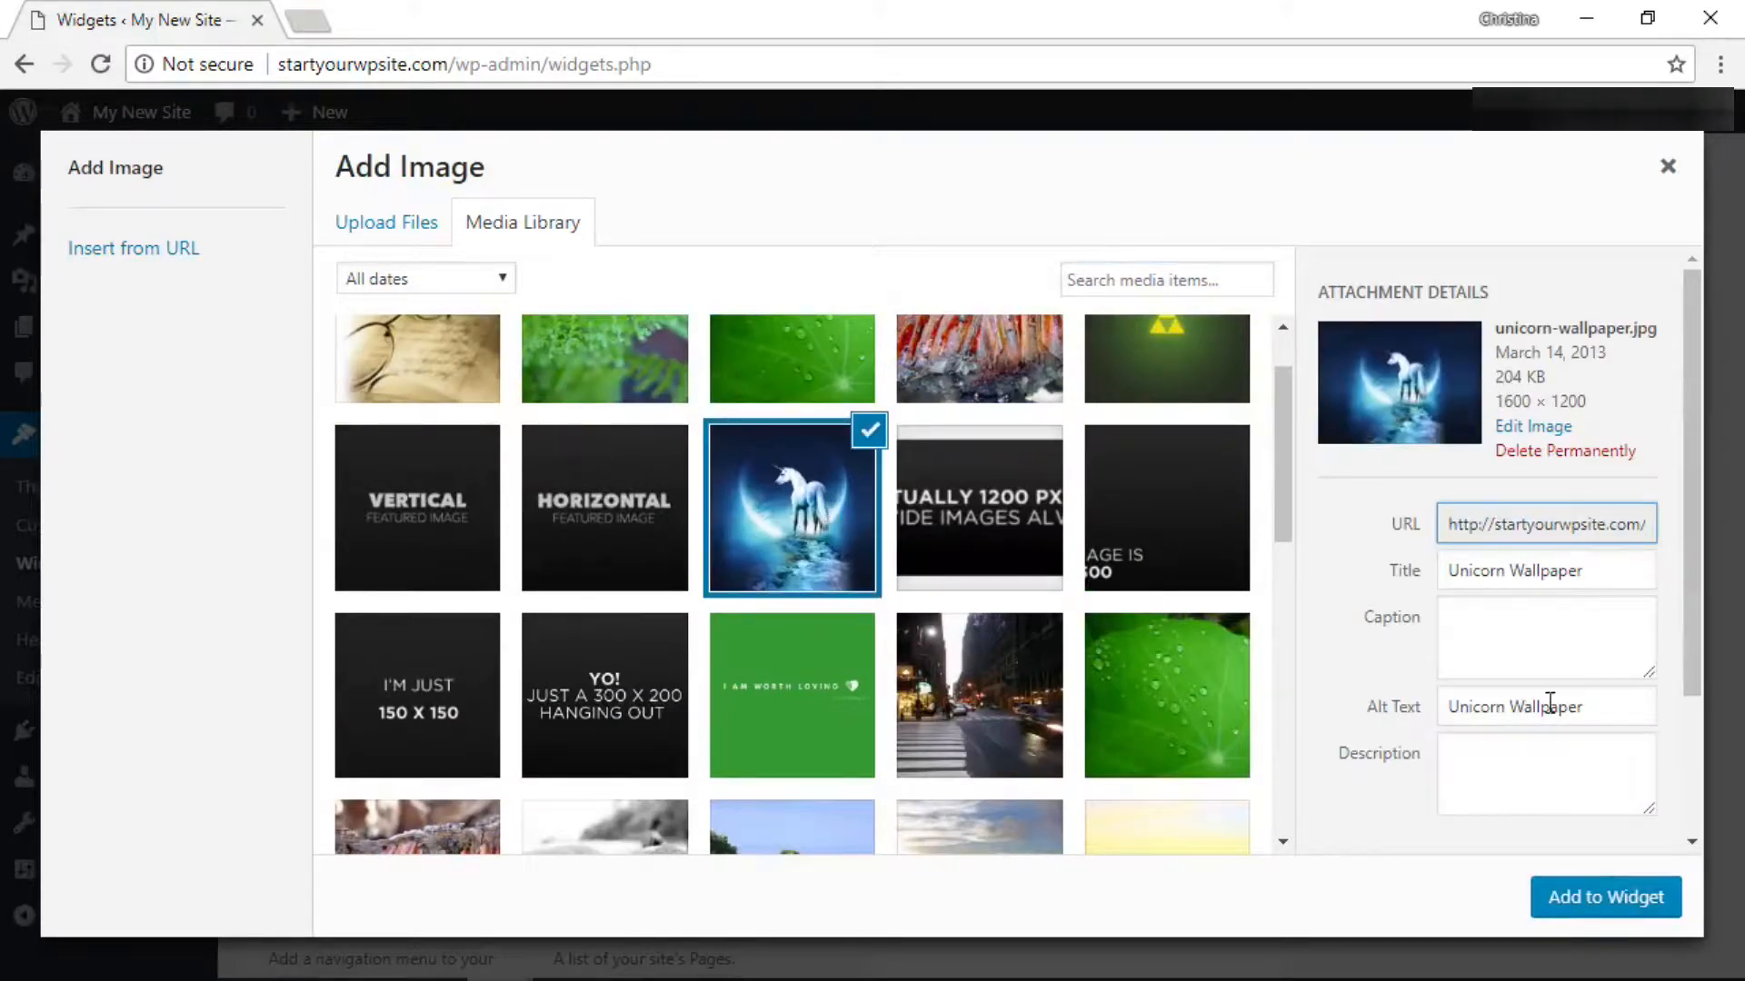
scroll(1590, 663, "down", 3)
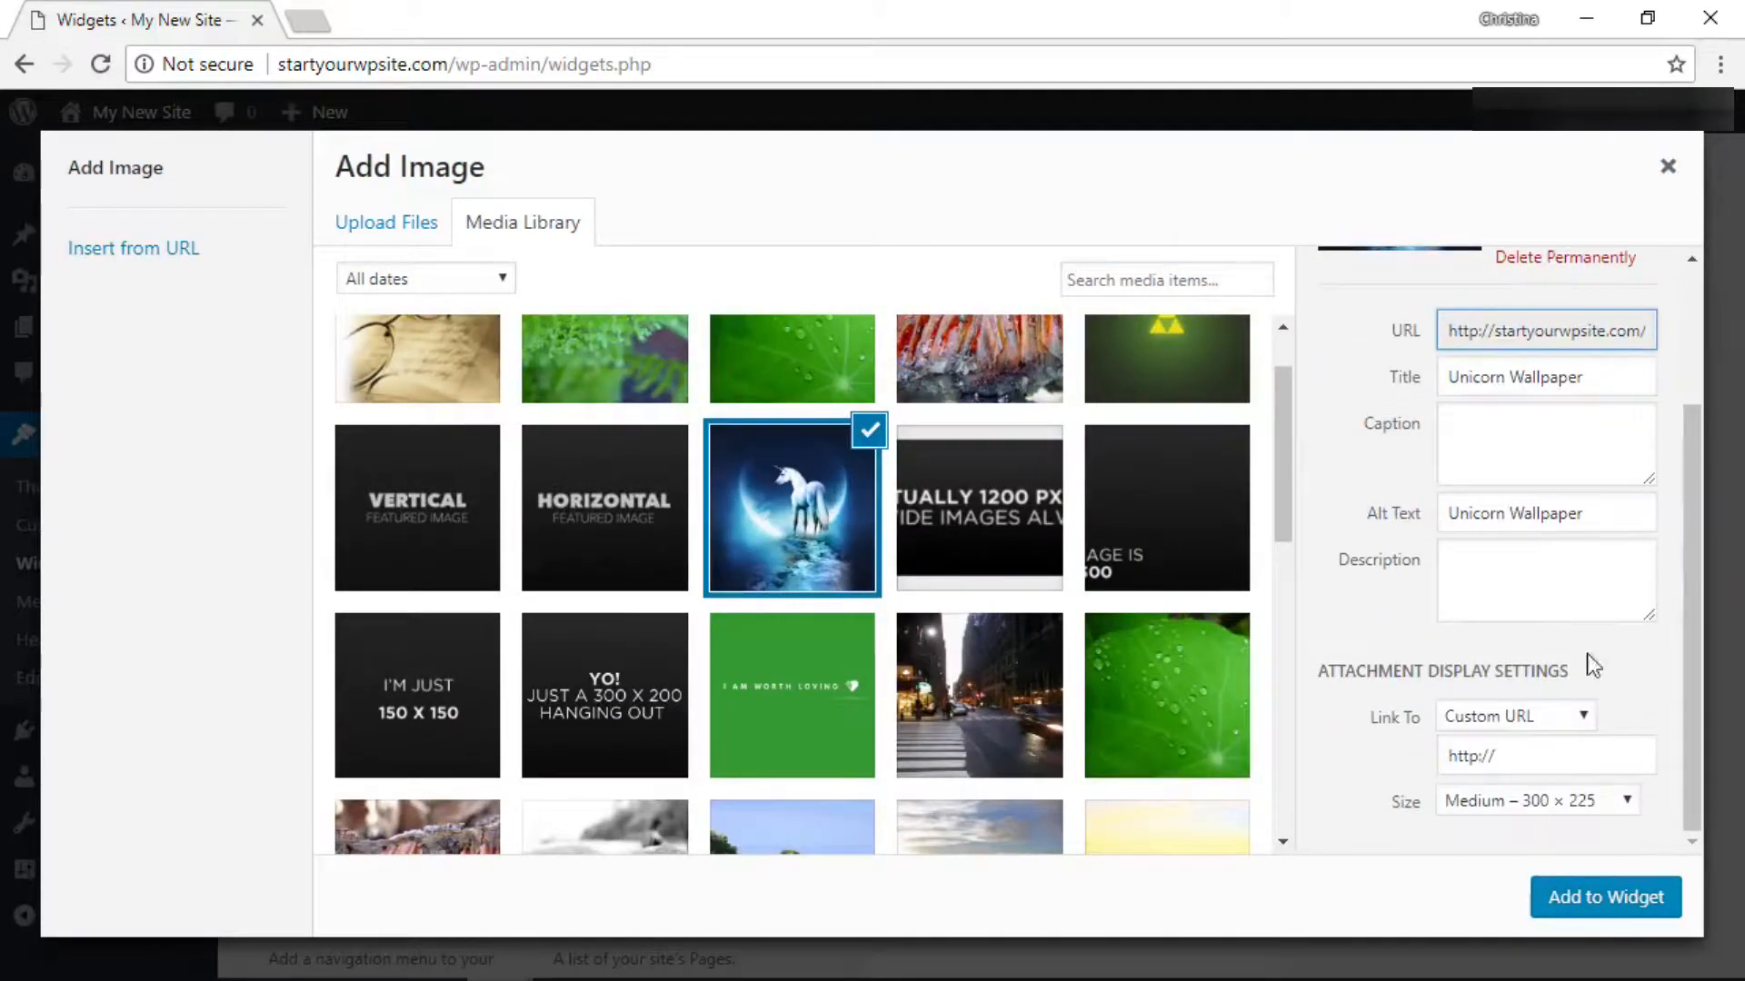
left_click(1608, 913)
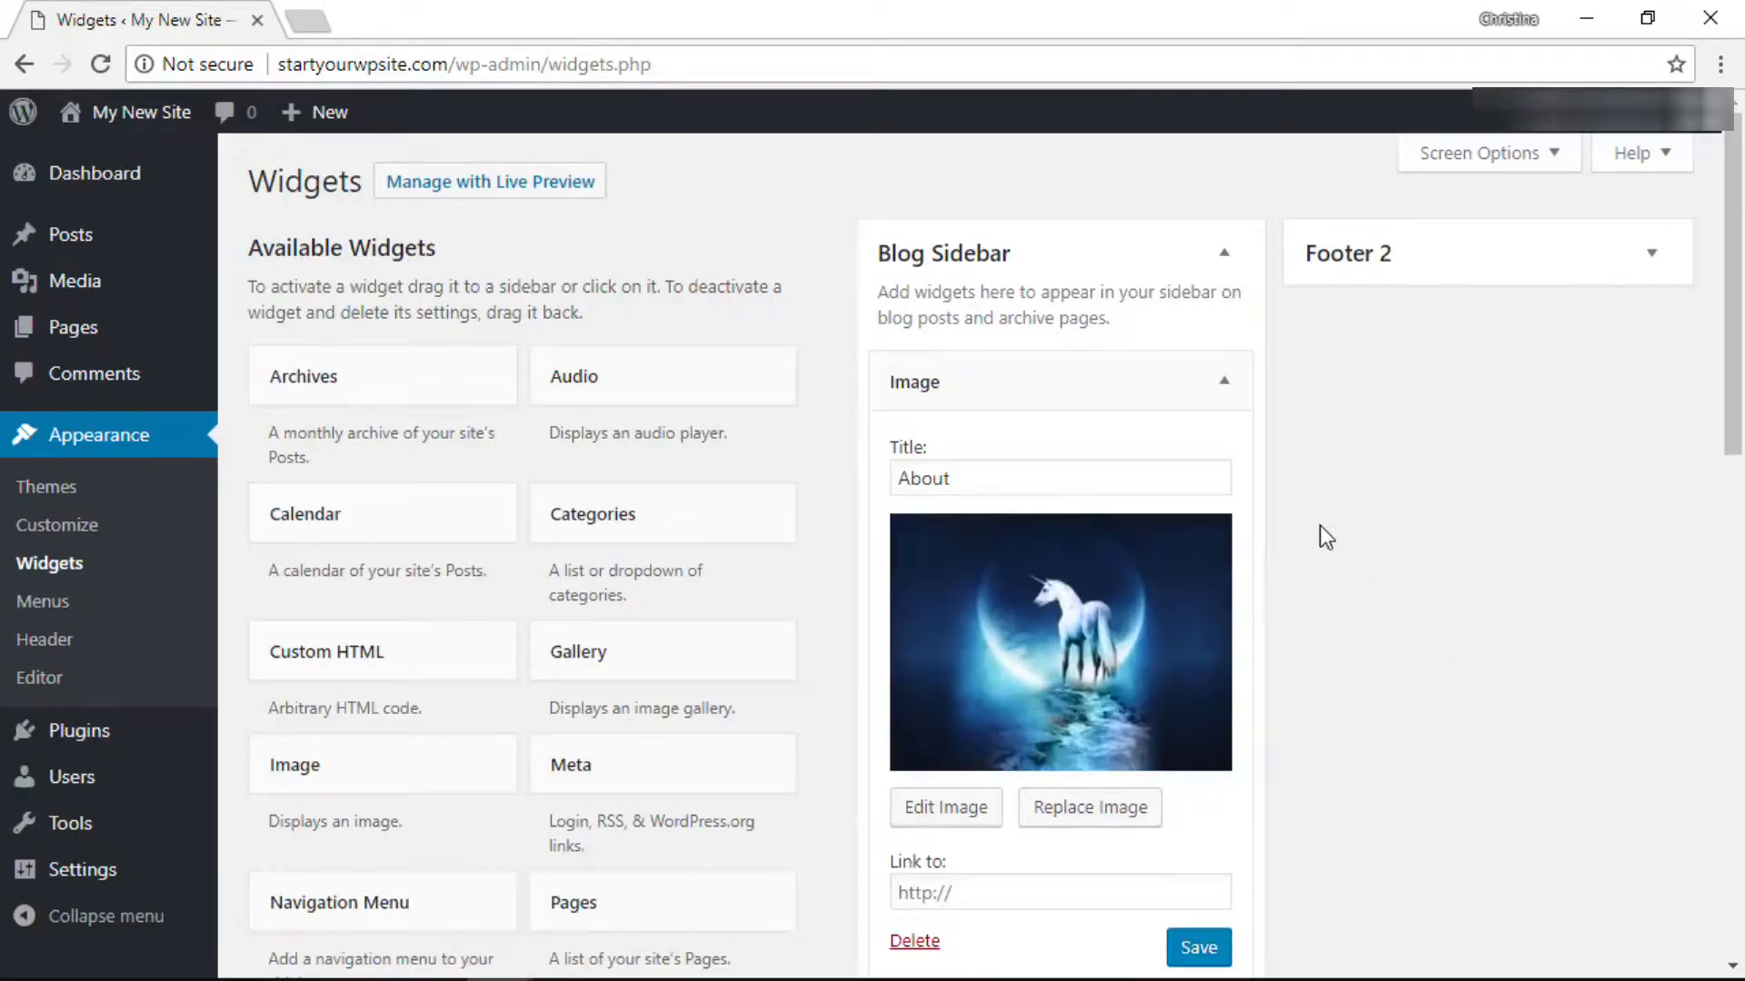
- Save the Image widget with its link left blank, and delete the widget from the Blog Sidebar
scroll(1321, 527, "down", 4)
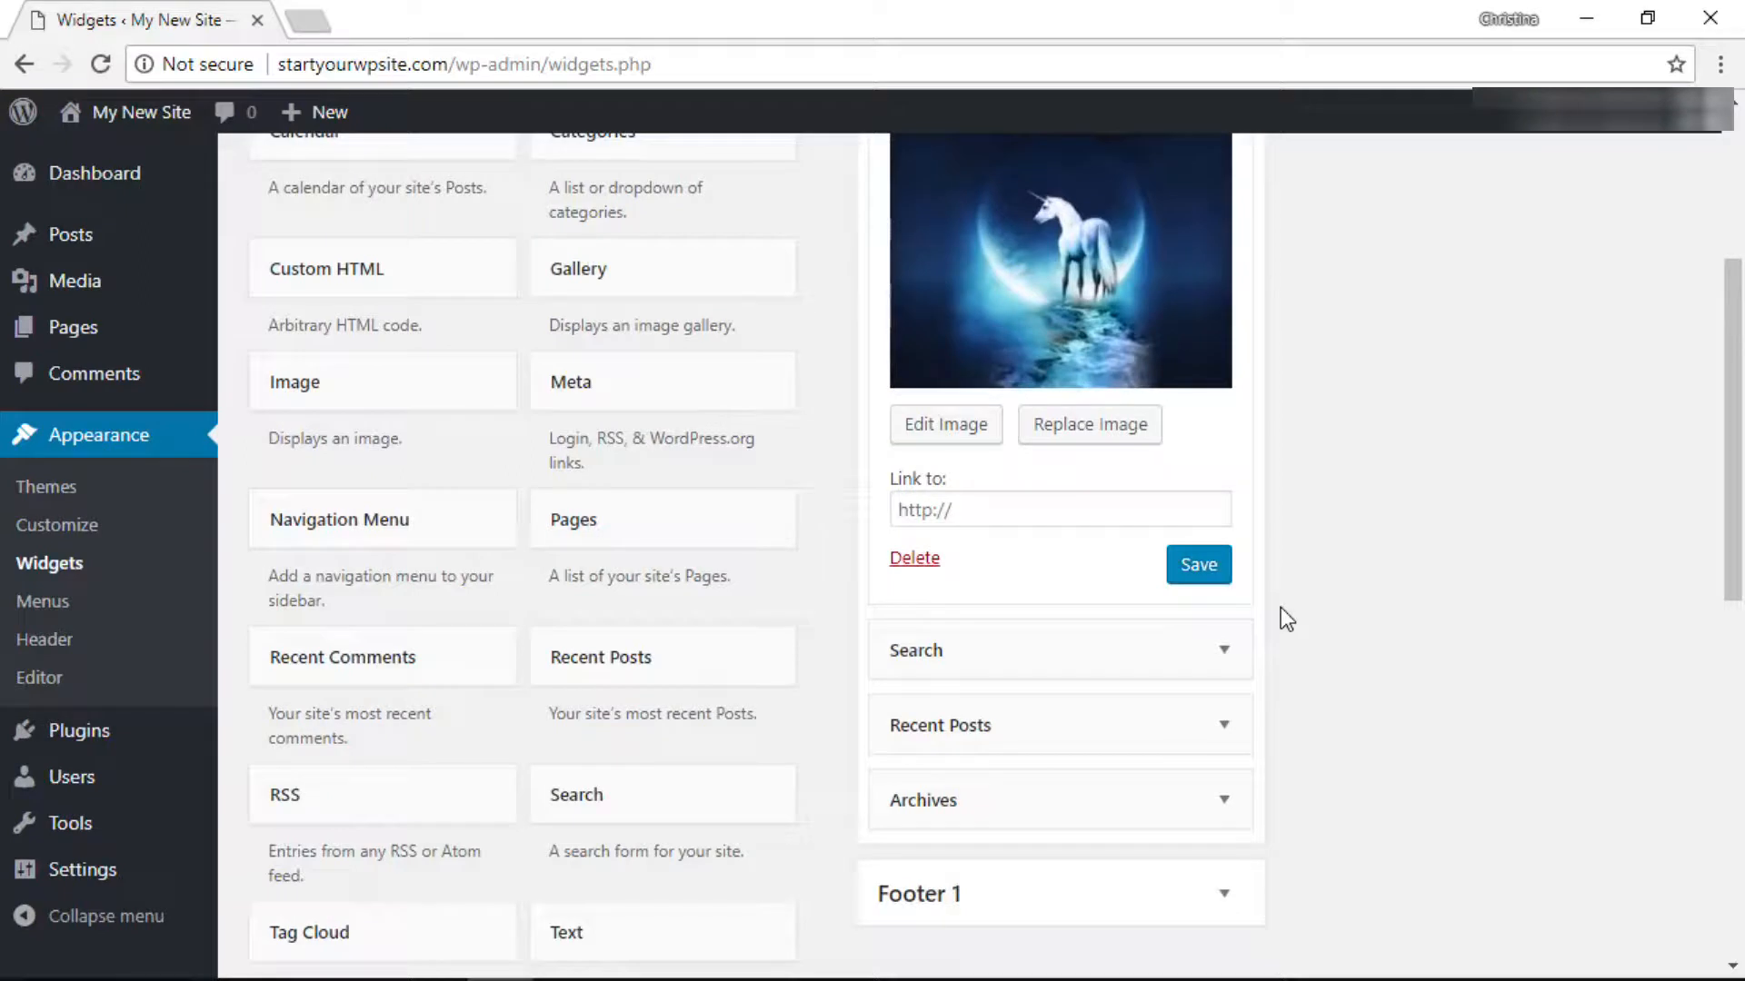
left_click(975, 514)
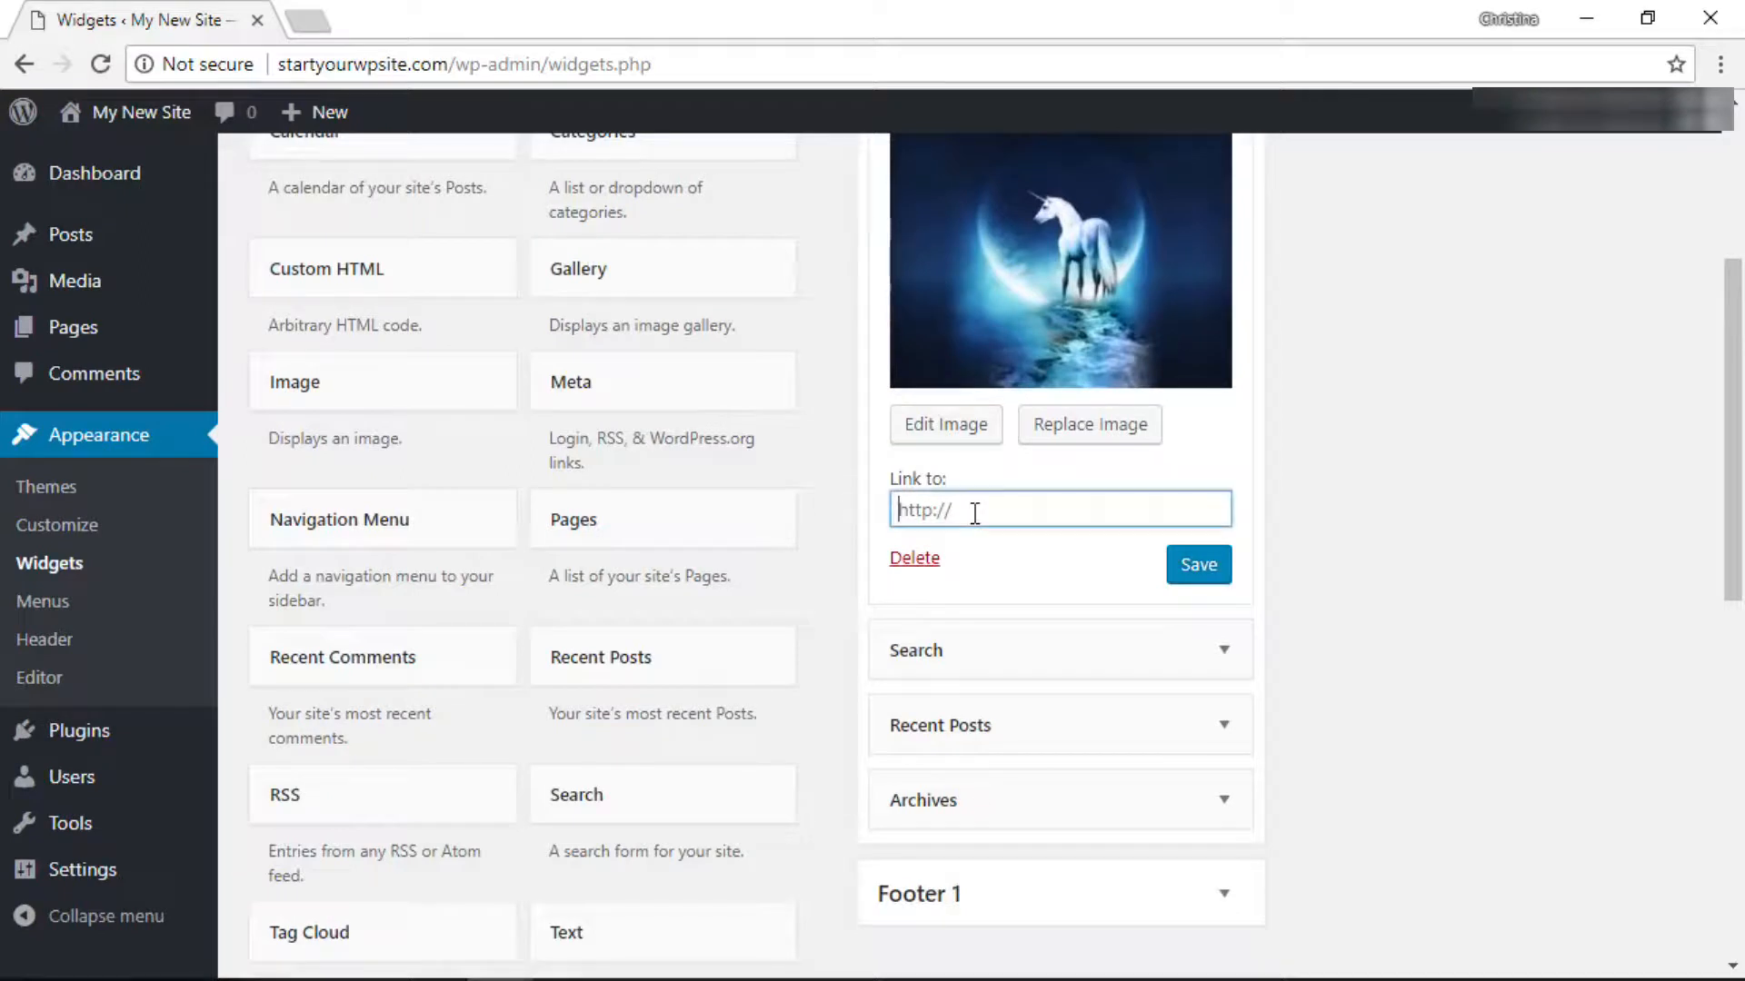
left_click(1196, 572)
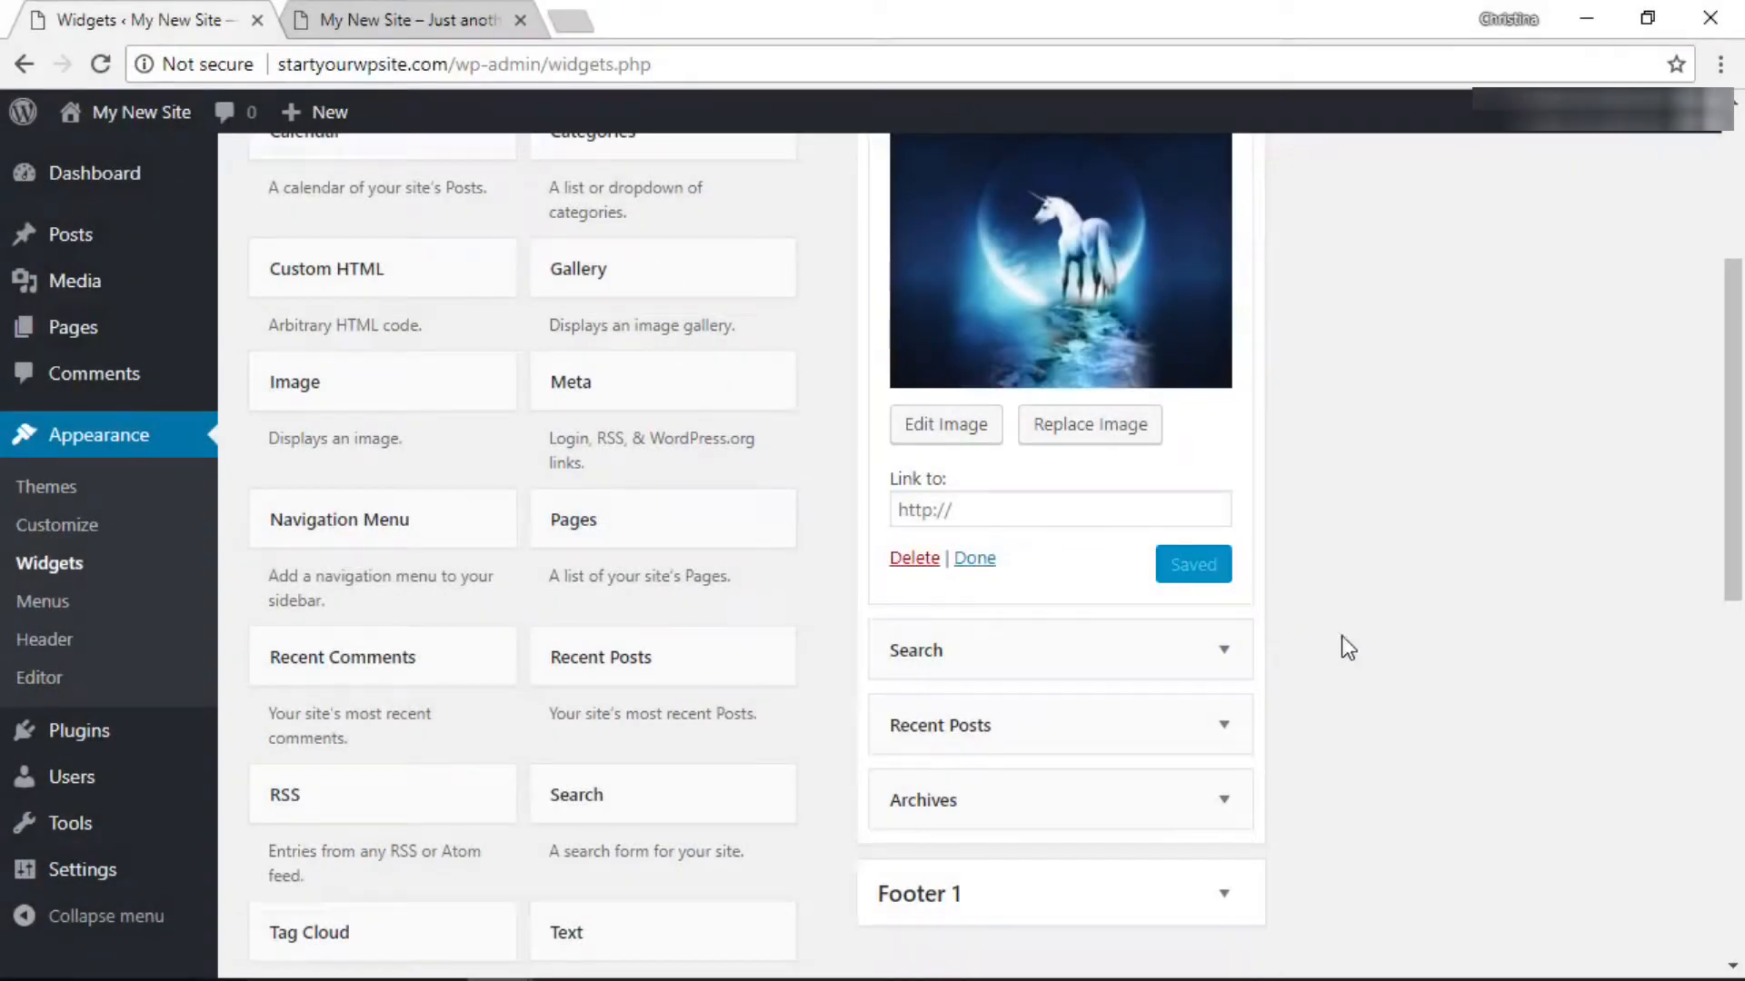
scroll(1367, 640, "up", 2)
left_click(922, 719)
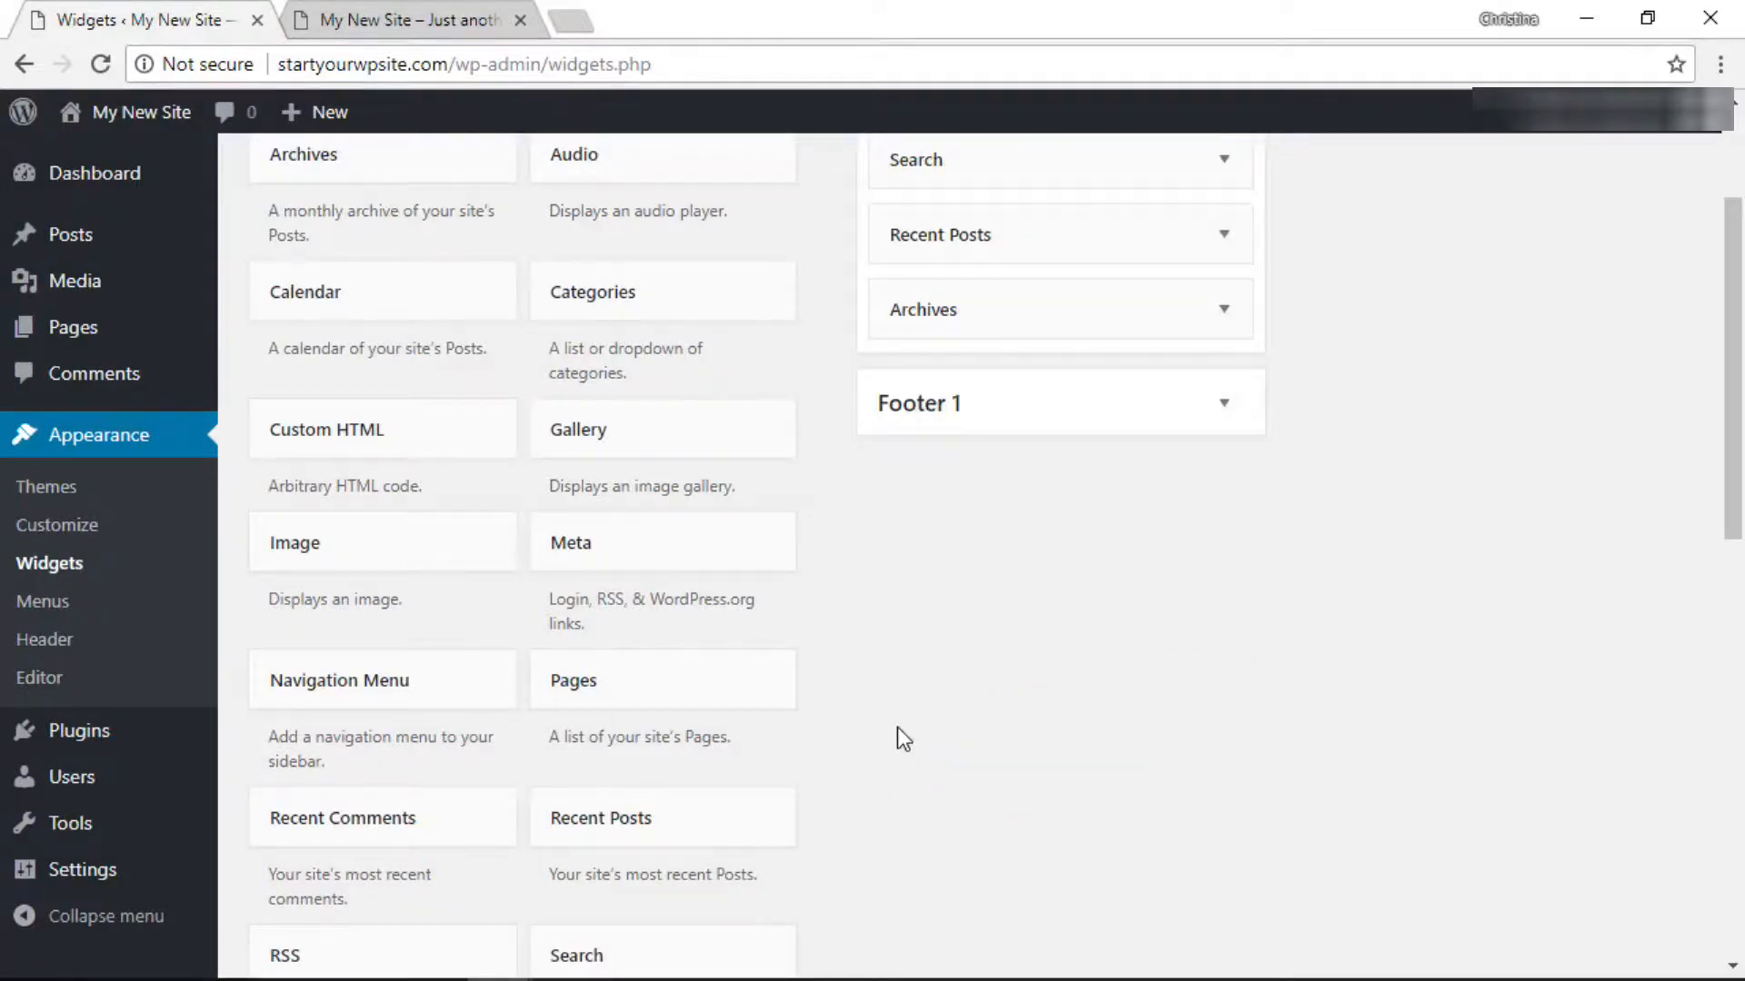
- Add a Text widget directly below Search in the Blog Sidebar and title it "About"
scroll(880, 601, "down", 5)
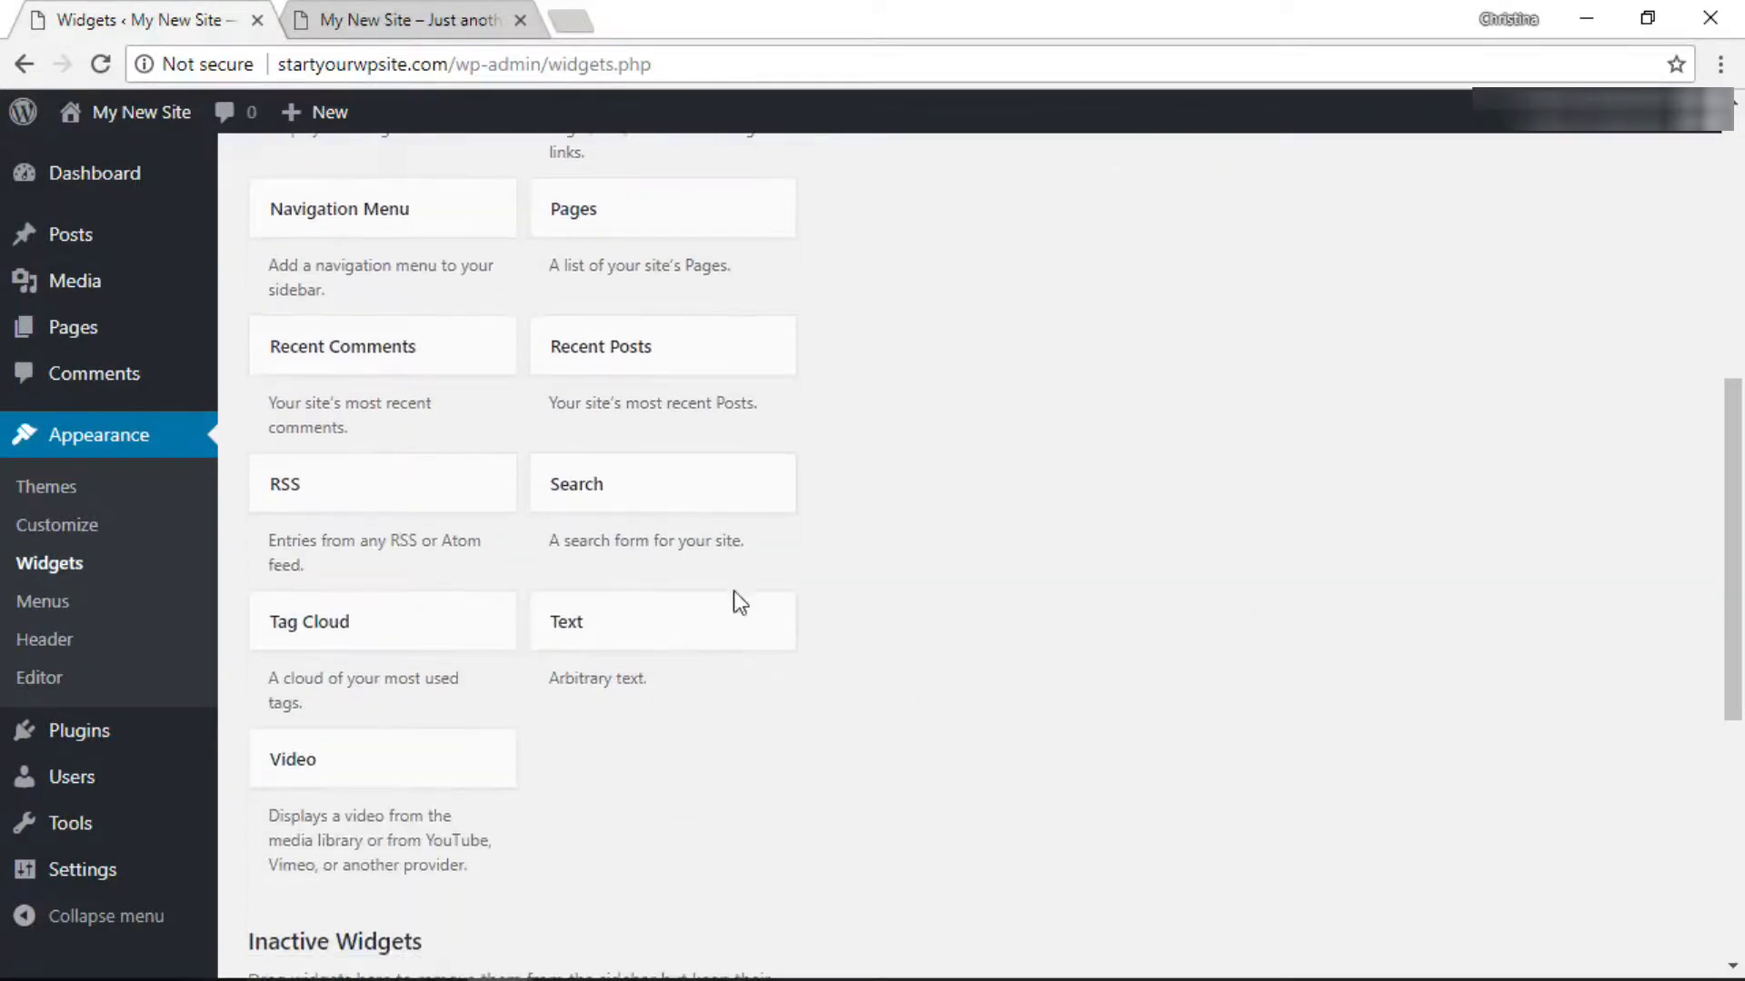
left_click_drag(592, 626, 935, 366)
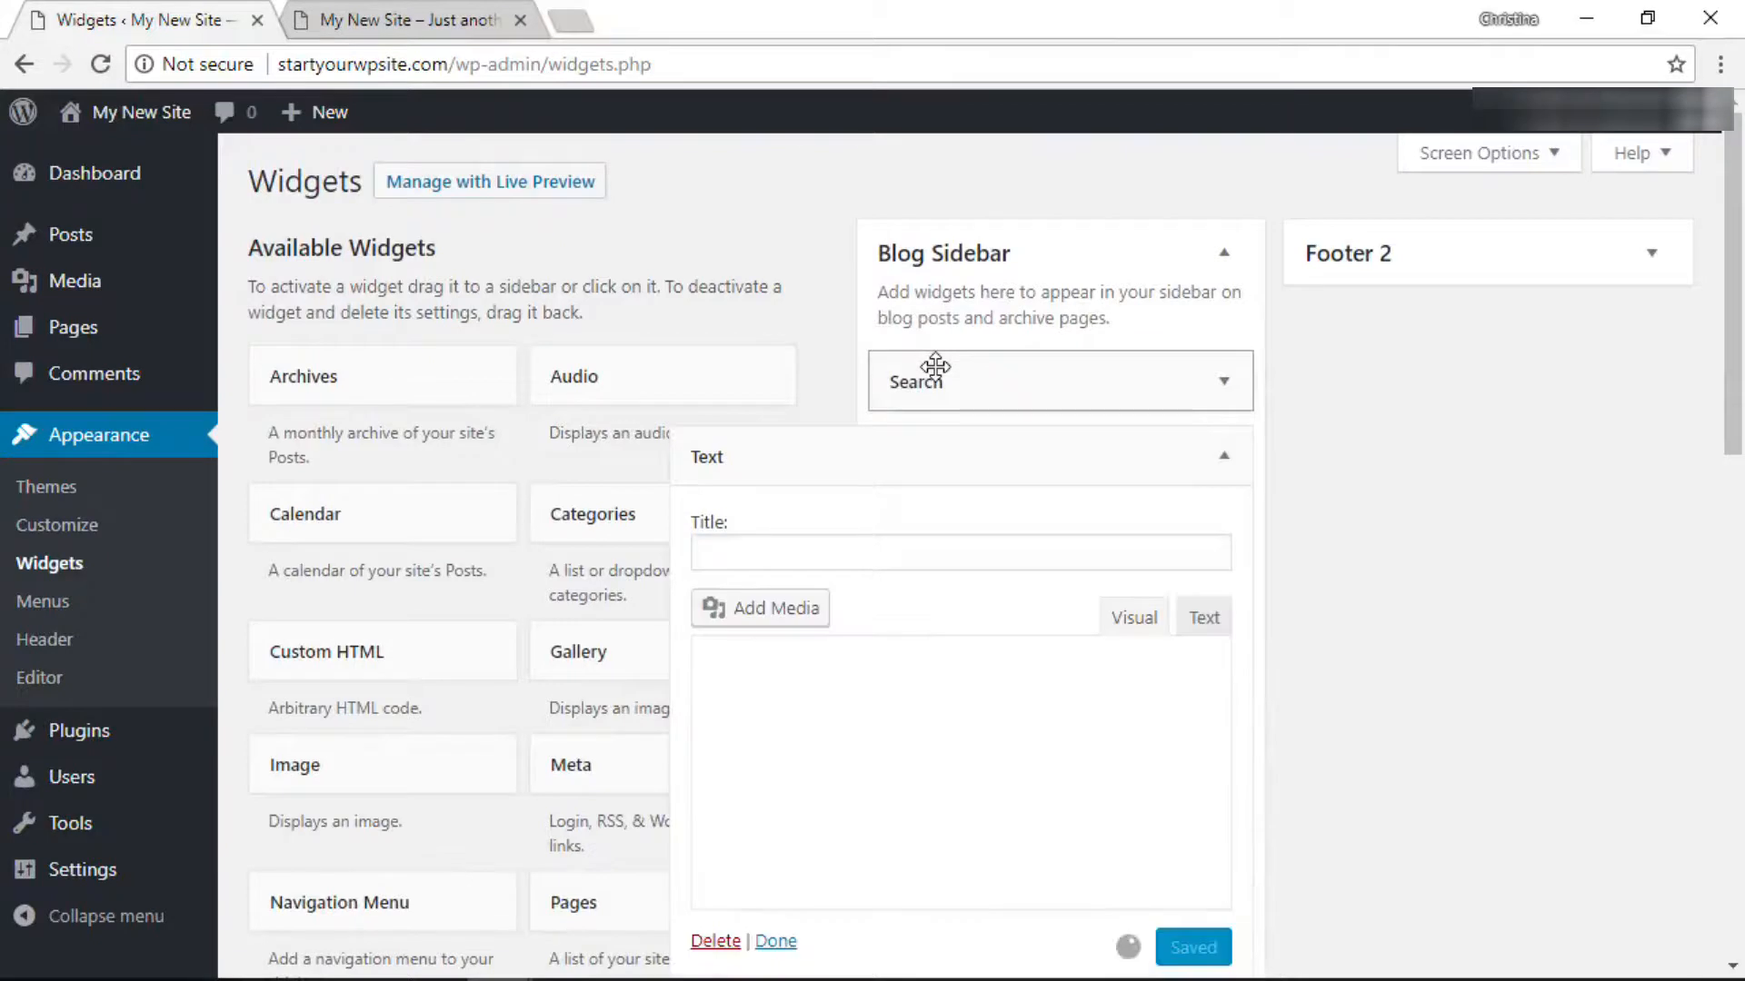
left_click(813, 550)
type("About")
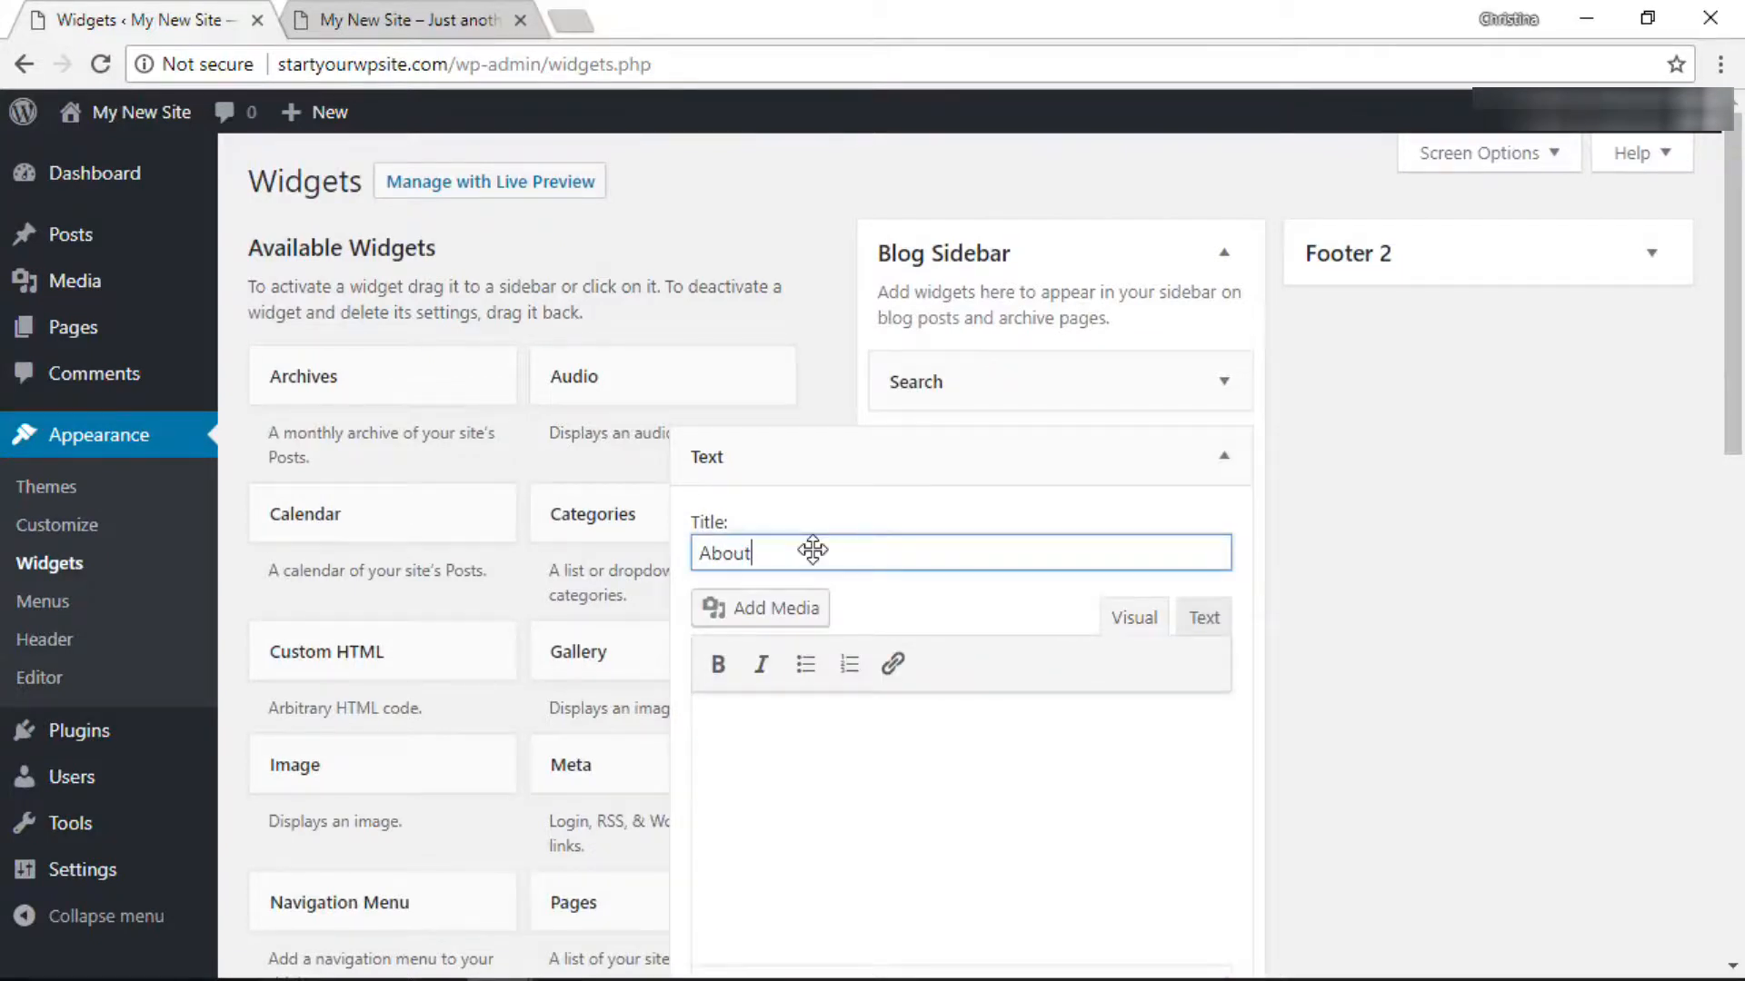
- Insert the Unicorn Wallpaper image from the media library into the Text widget at Medium size, without alignment or link
left_click(769, 614)
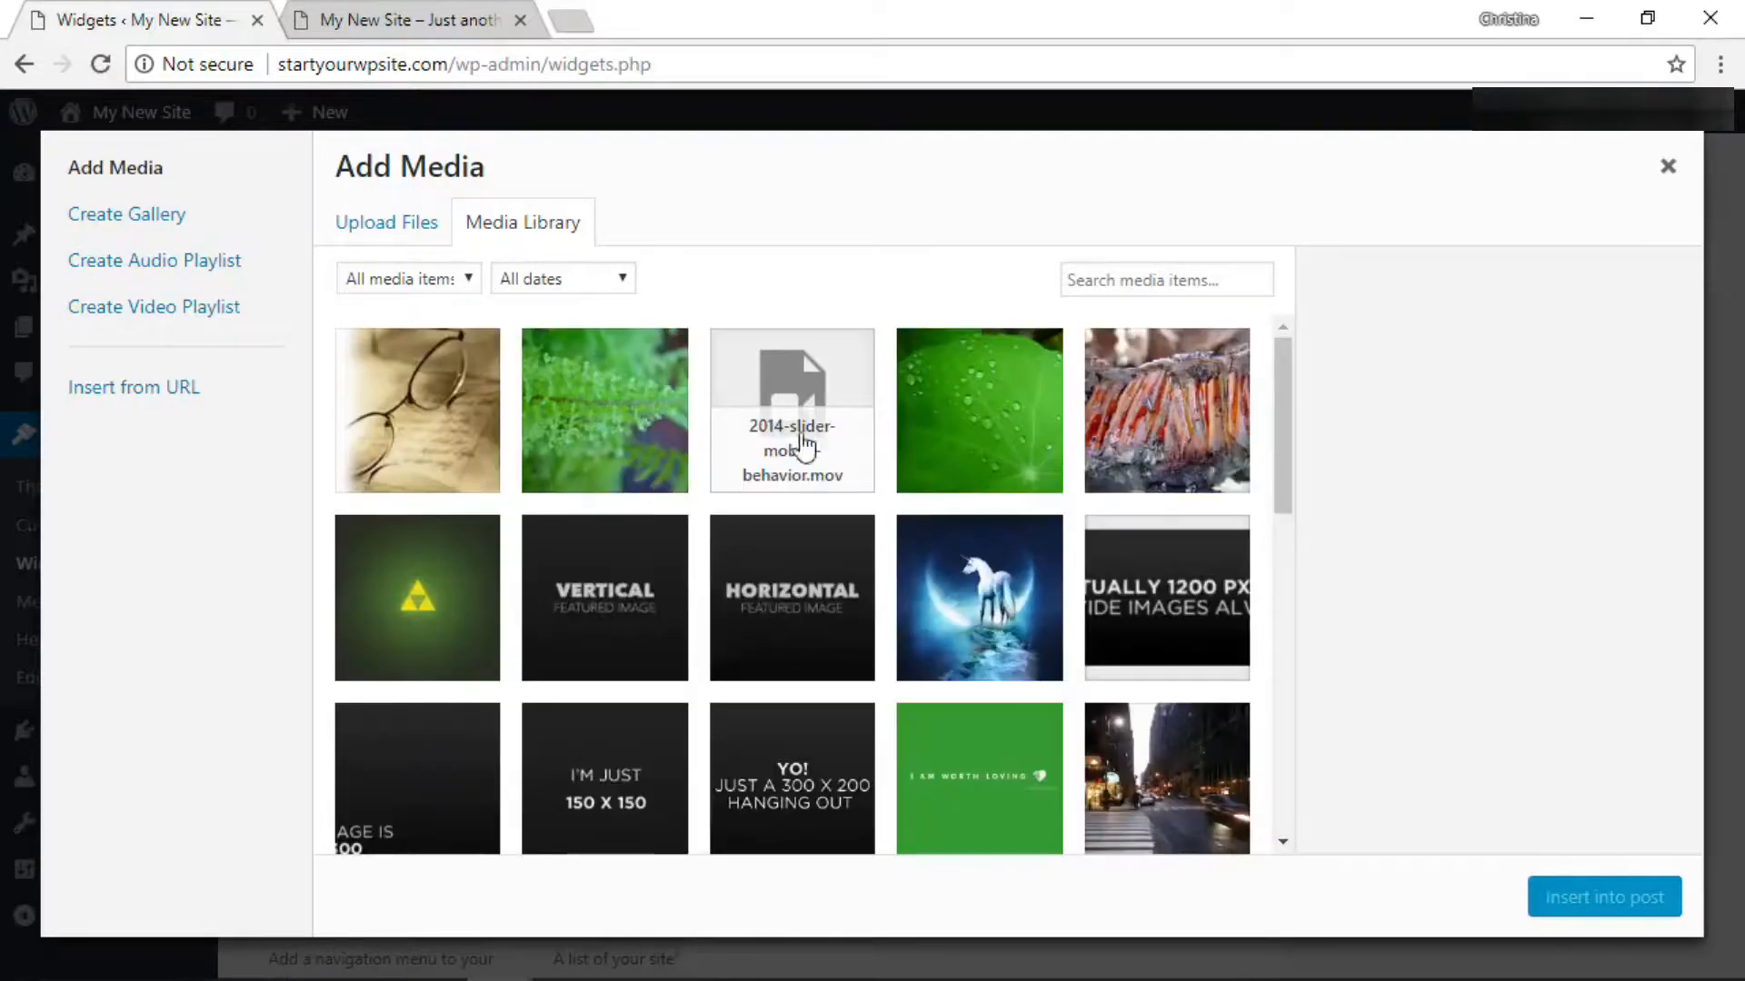
left_click(981, 613)
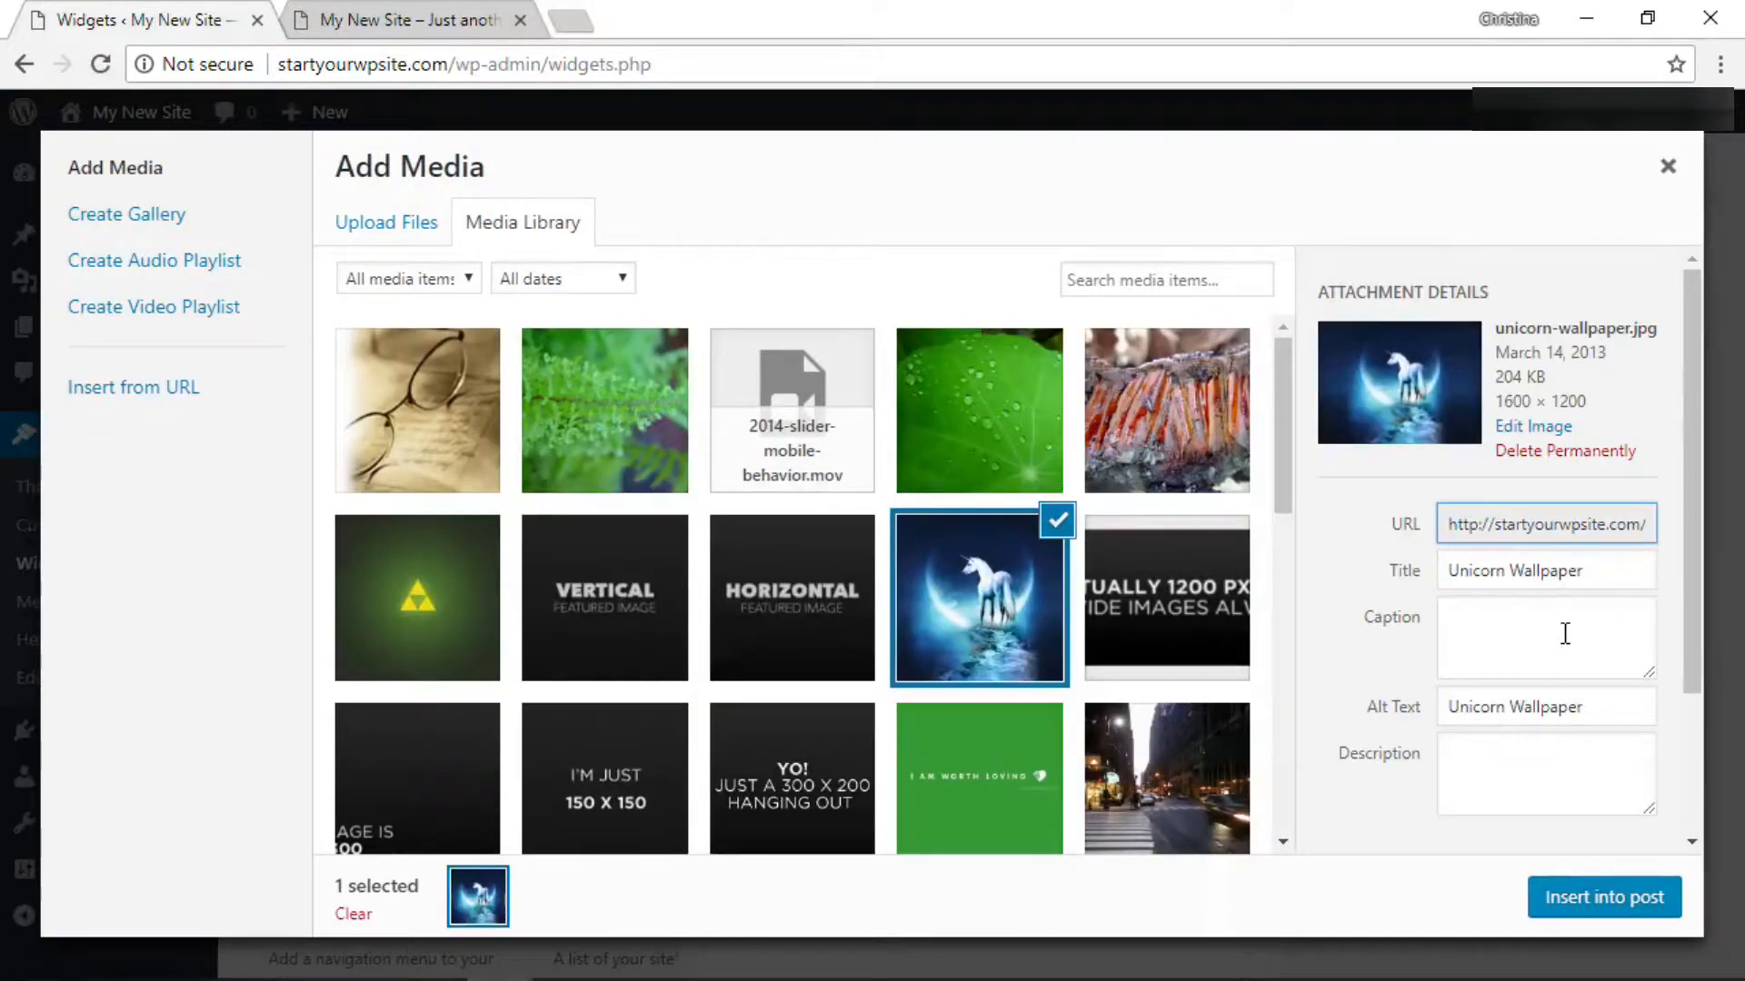
scroll(1565, 634, "down", 2)
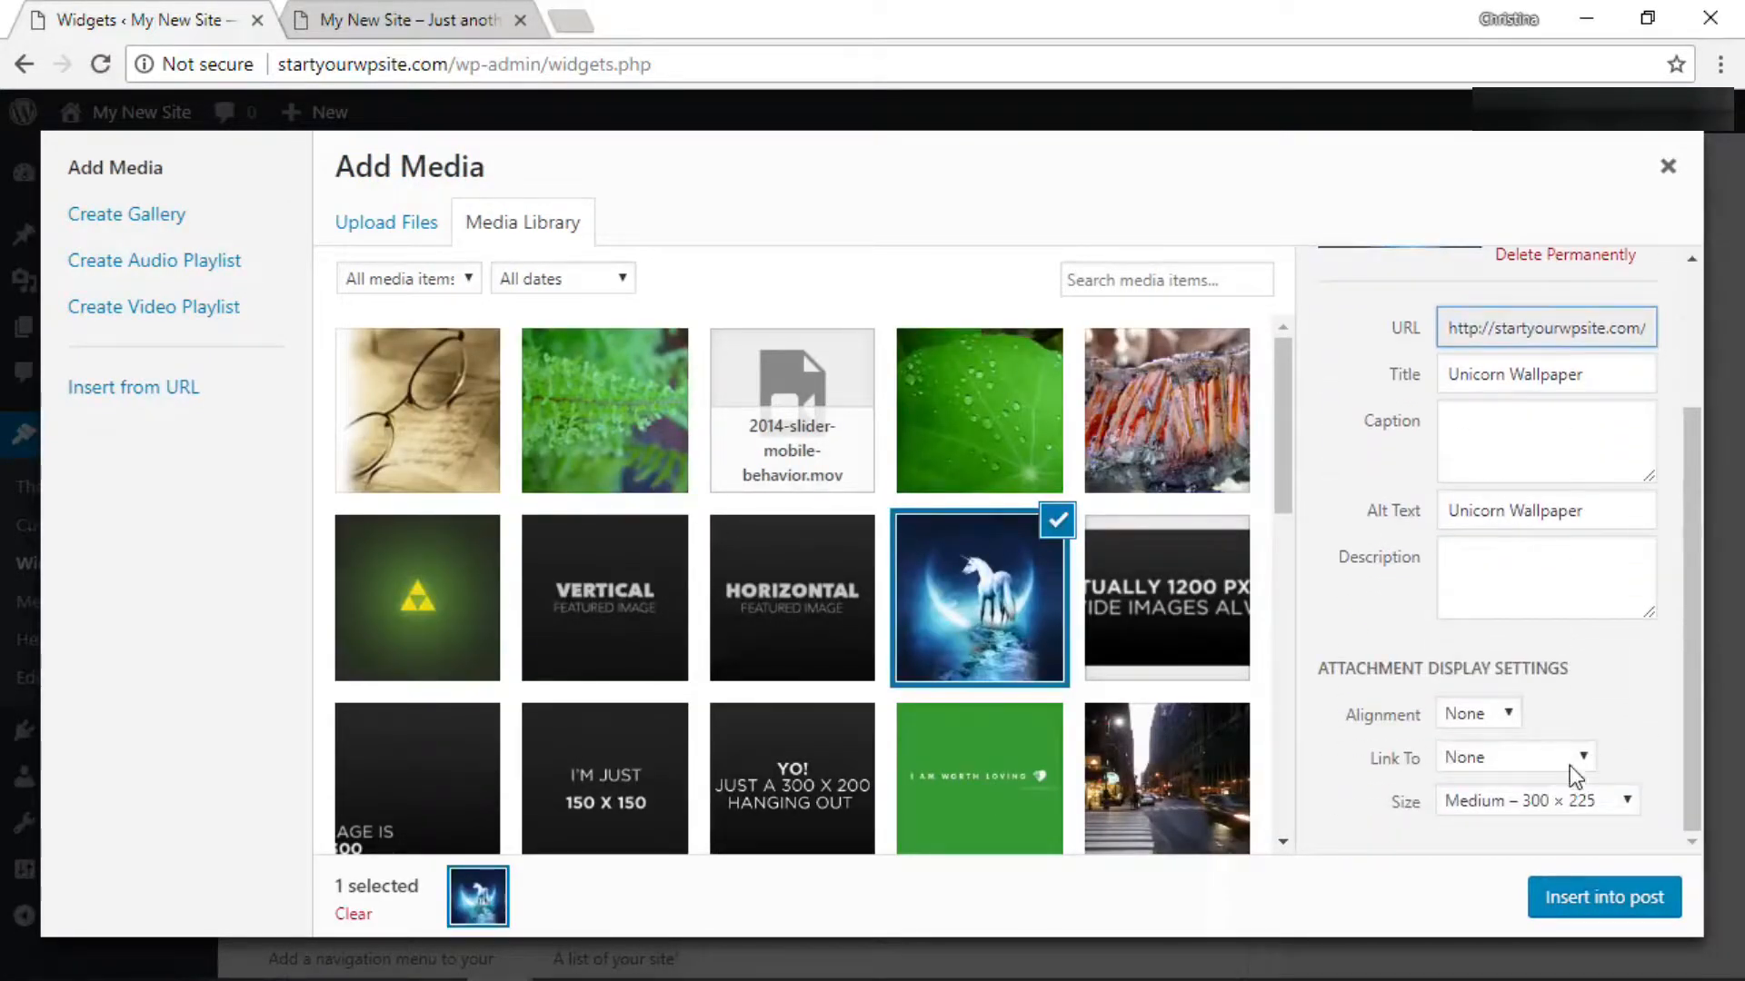
left_click(1604, 920)
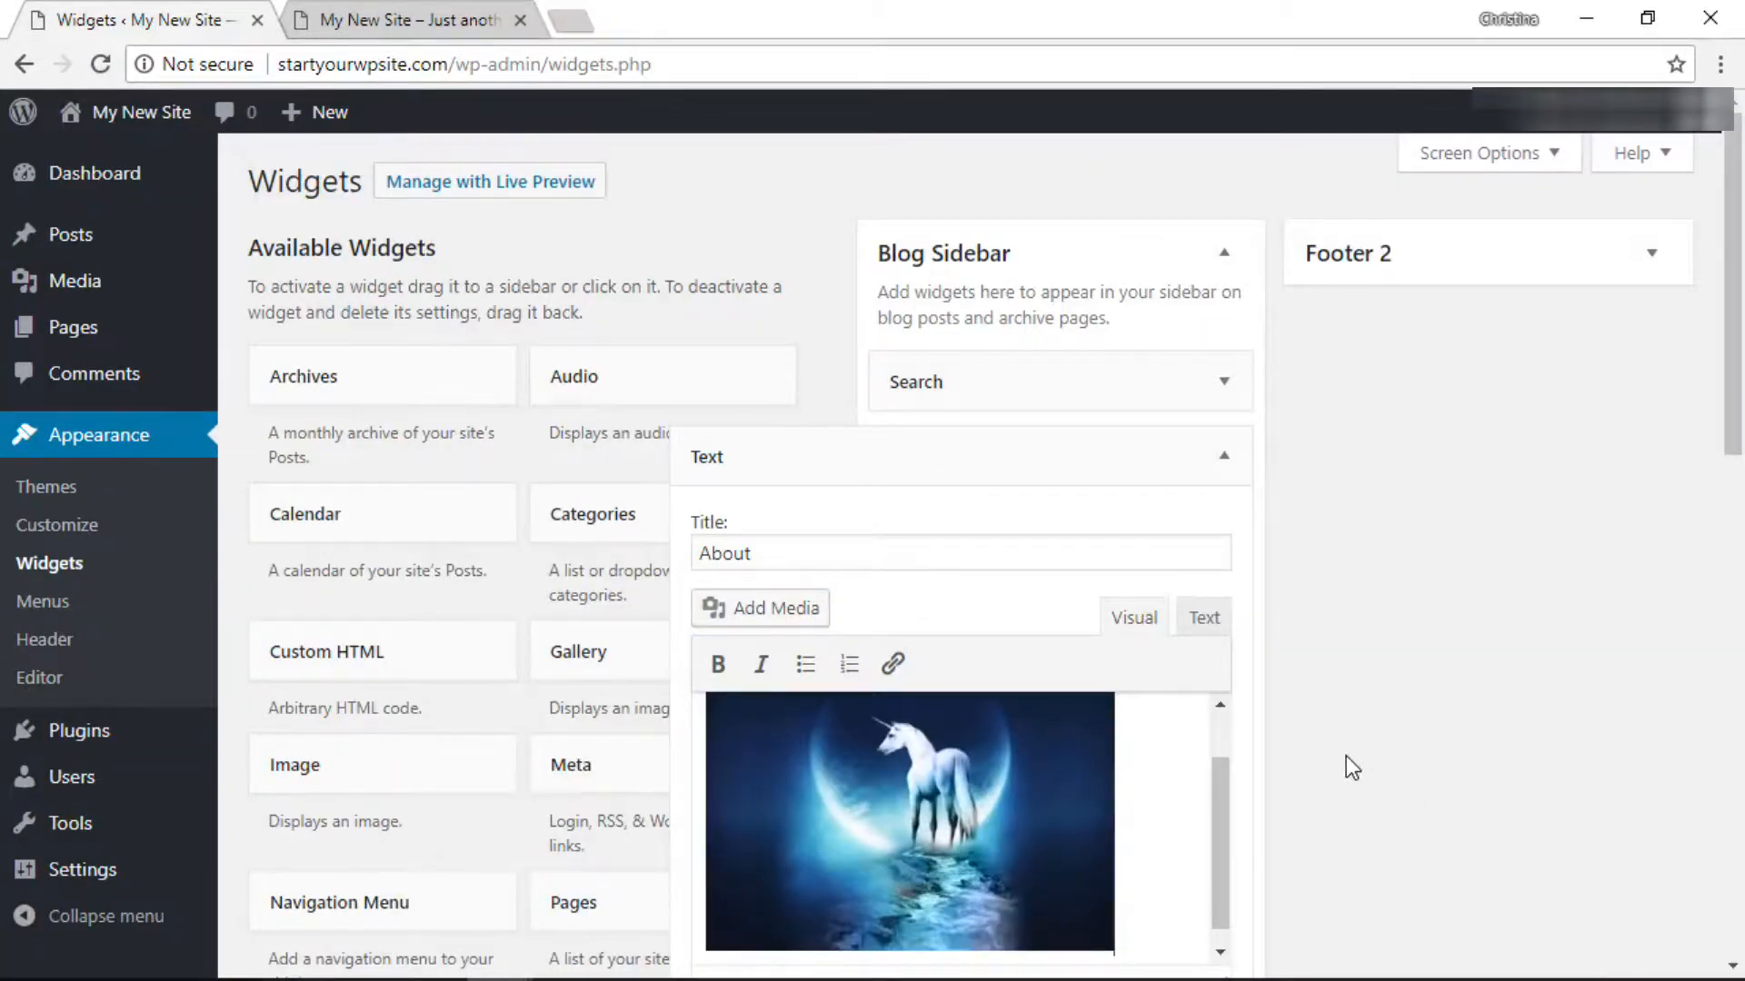
- Add the line "A Little Bit of Magc" beneath the image in the Text widget and save the widget
scroll(1345, 756, "down", 3)
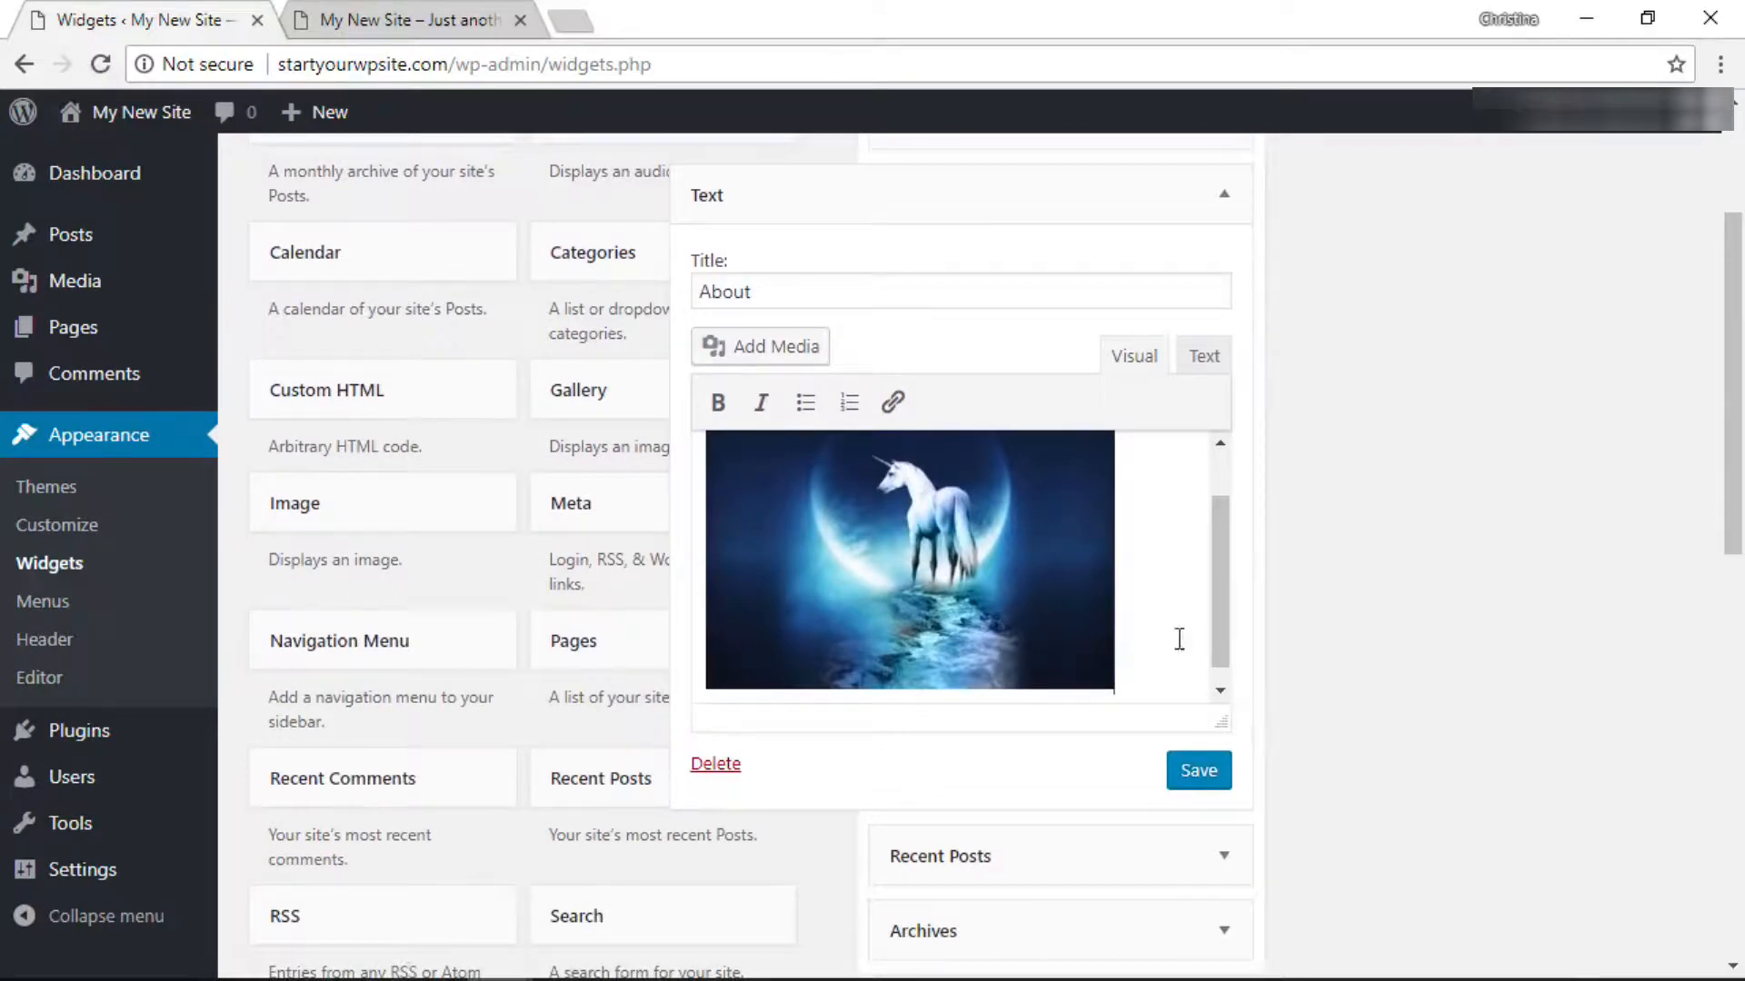
left_click(1150, 641)
key("Return")
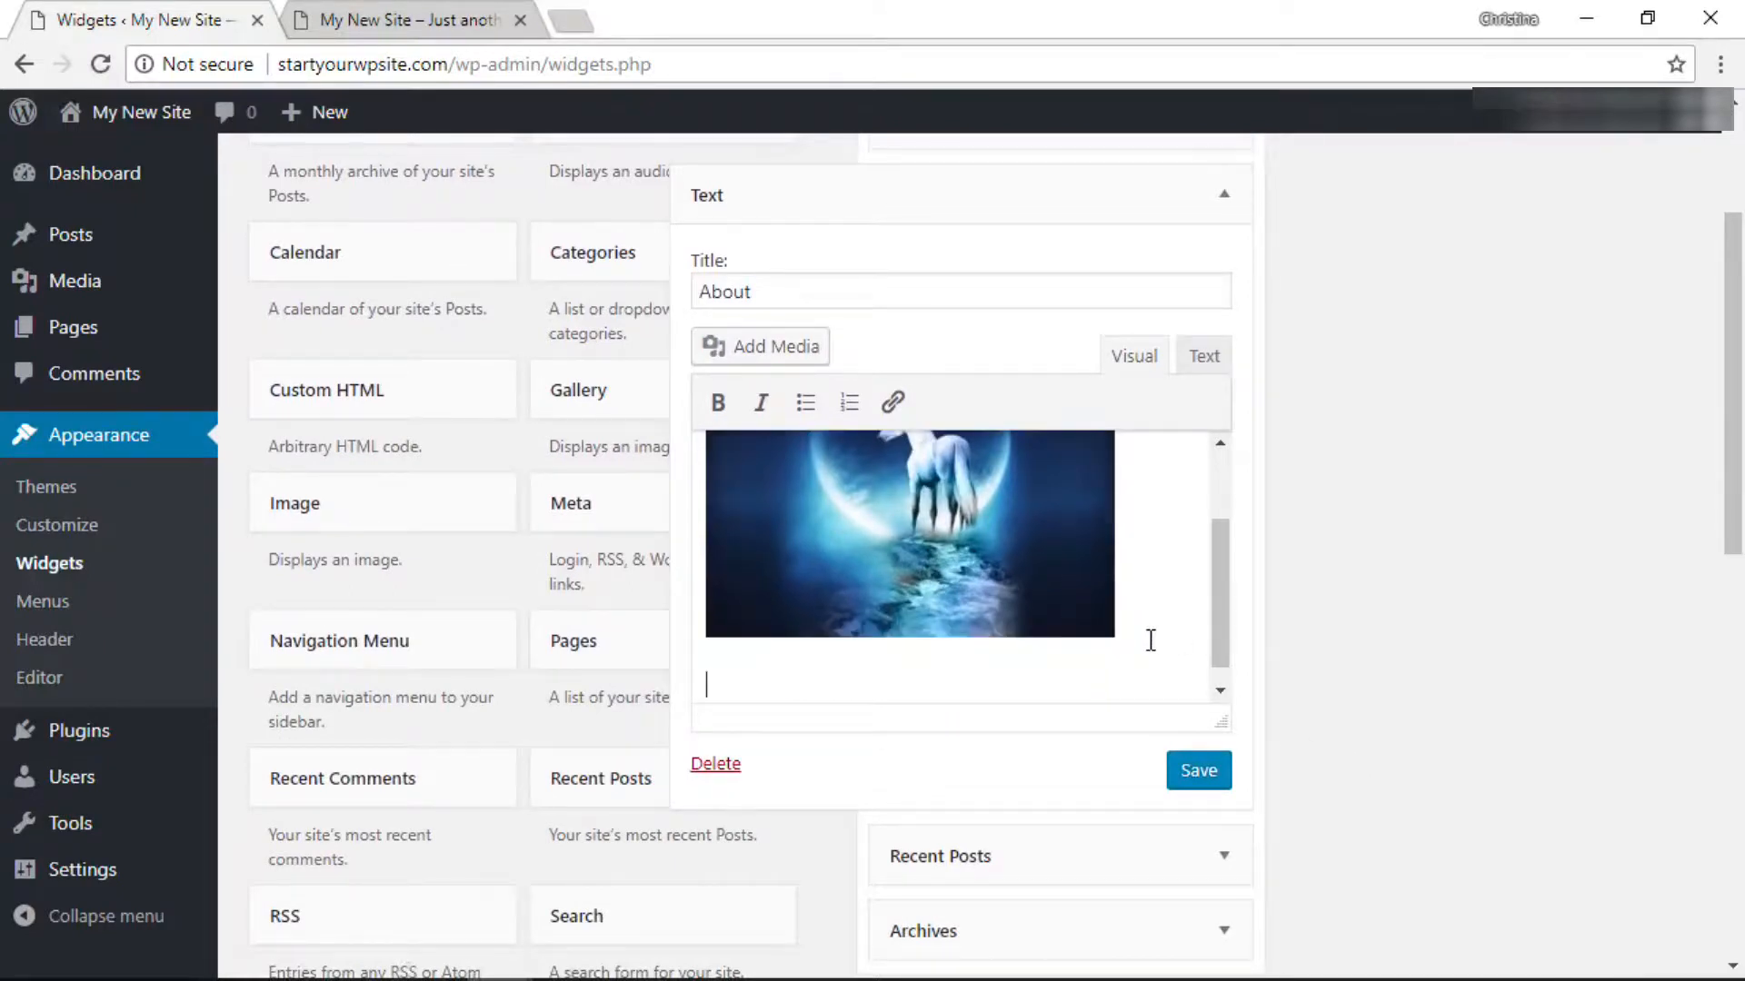
type("A Little Bit of Magi")
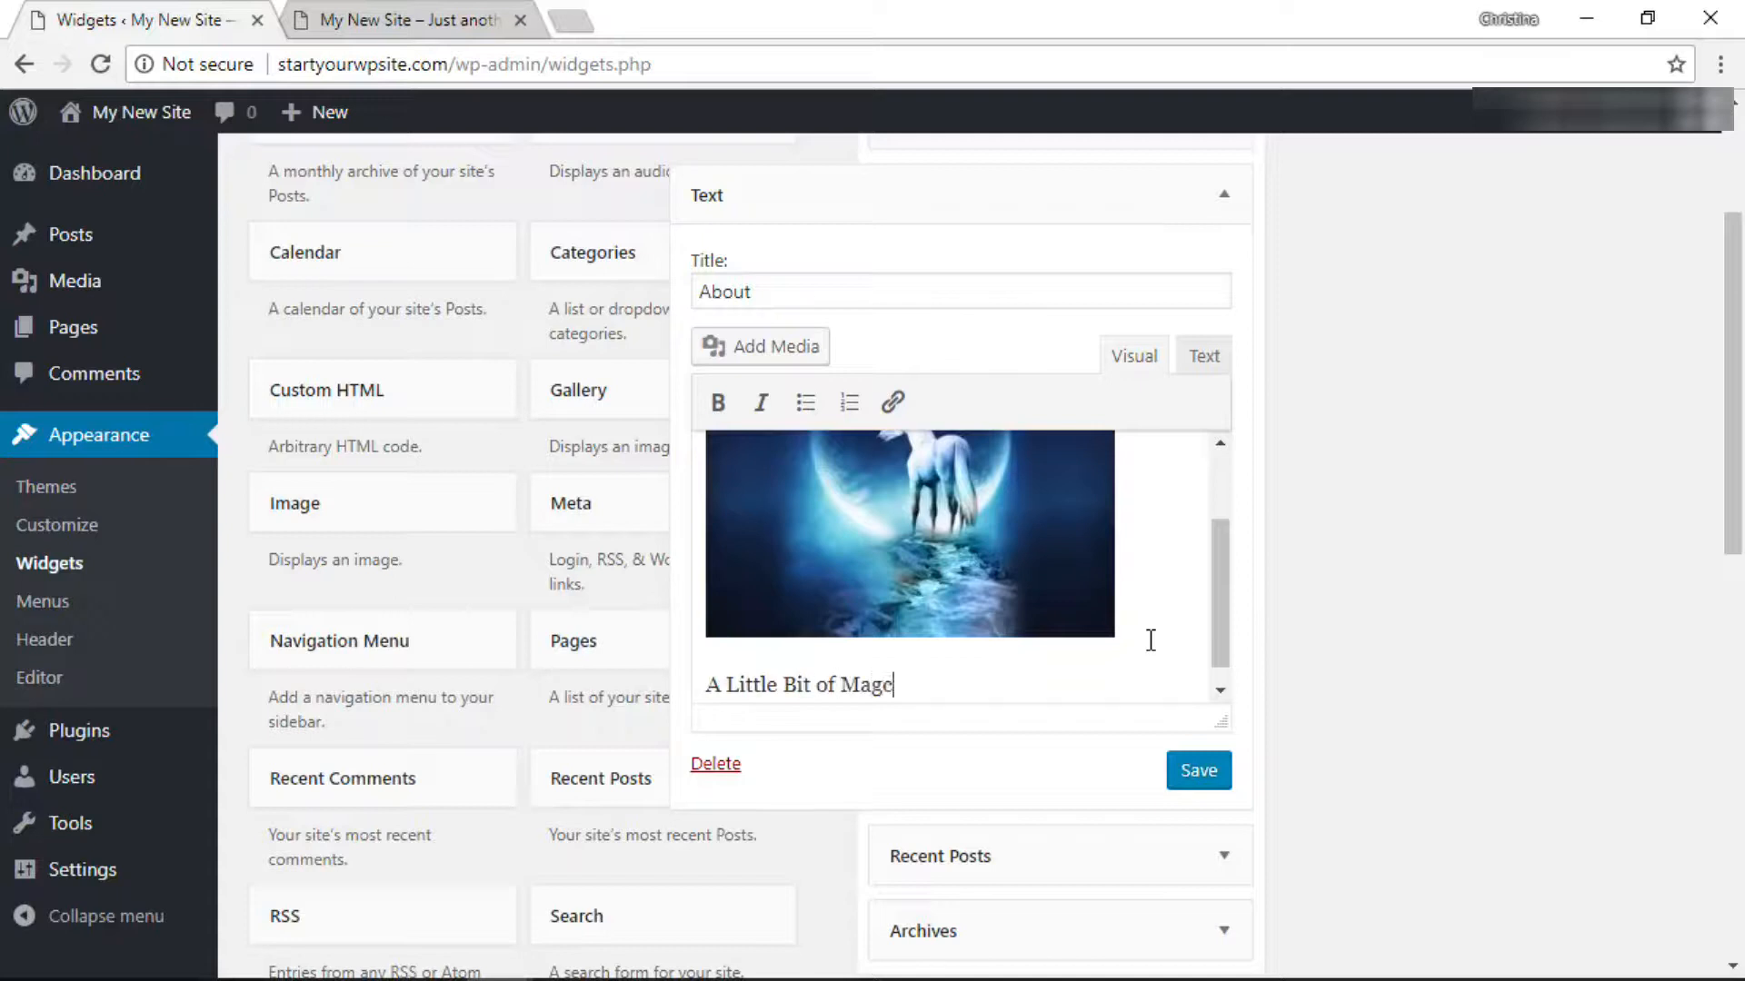
left_click(1187, 787)
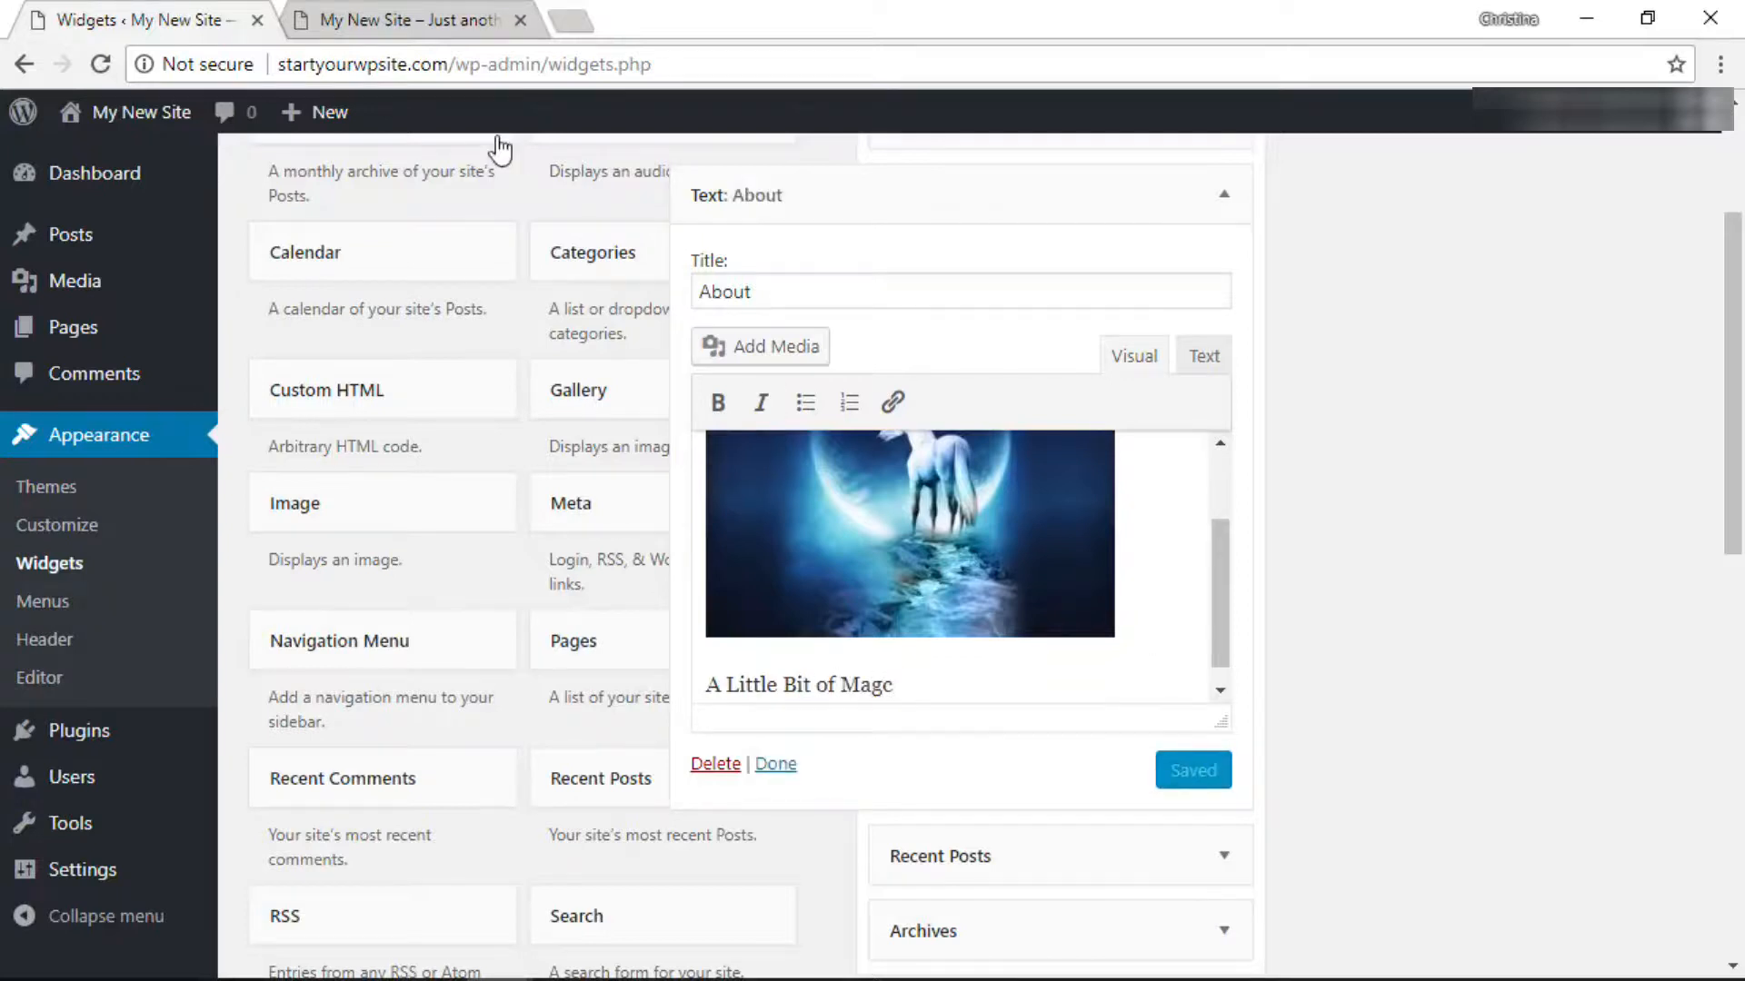
- Reload the site's front page and examine the About text widget in its sidebar
left_click(389, 24)
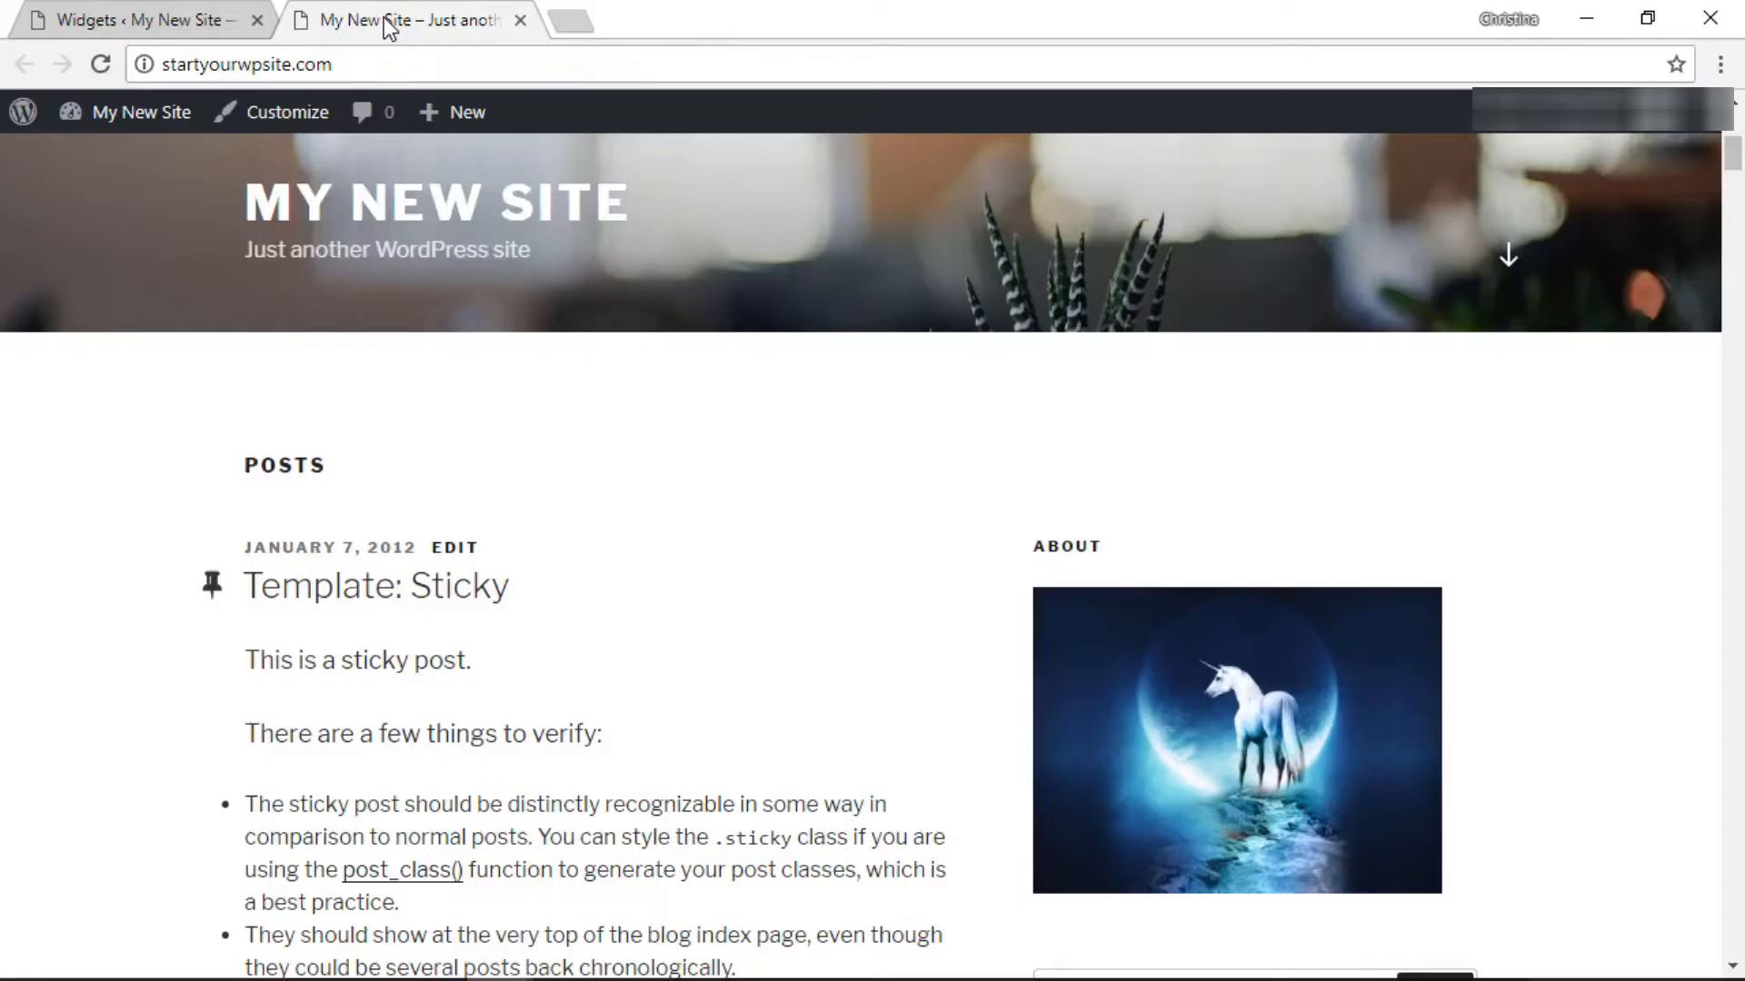
left_click(98, 66)
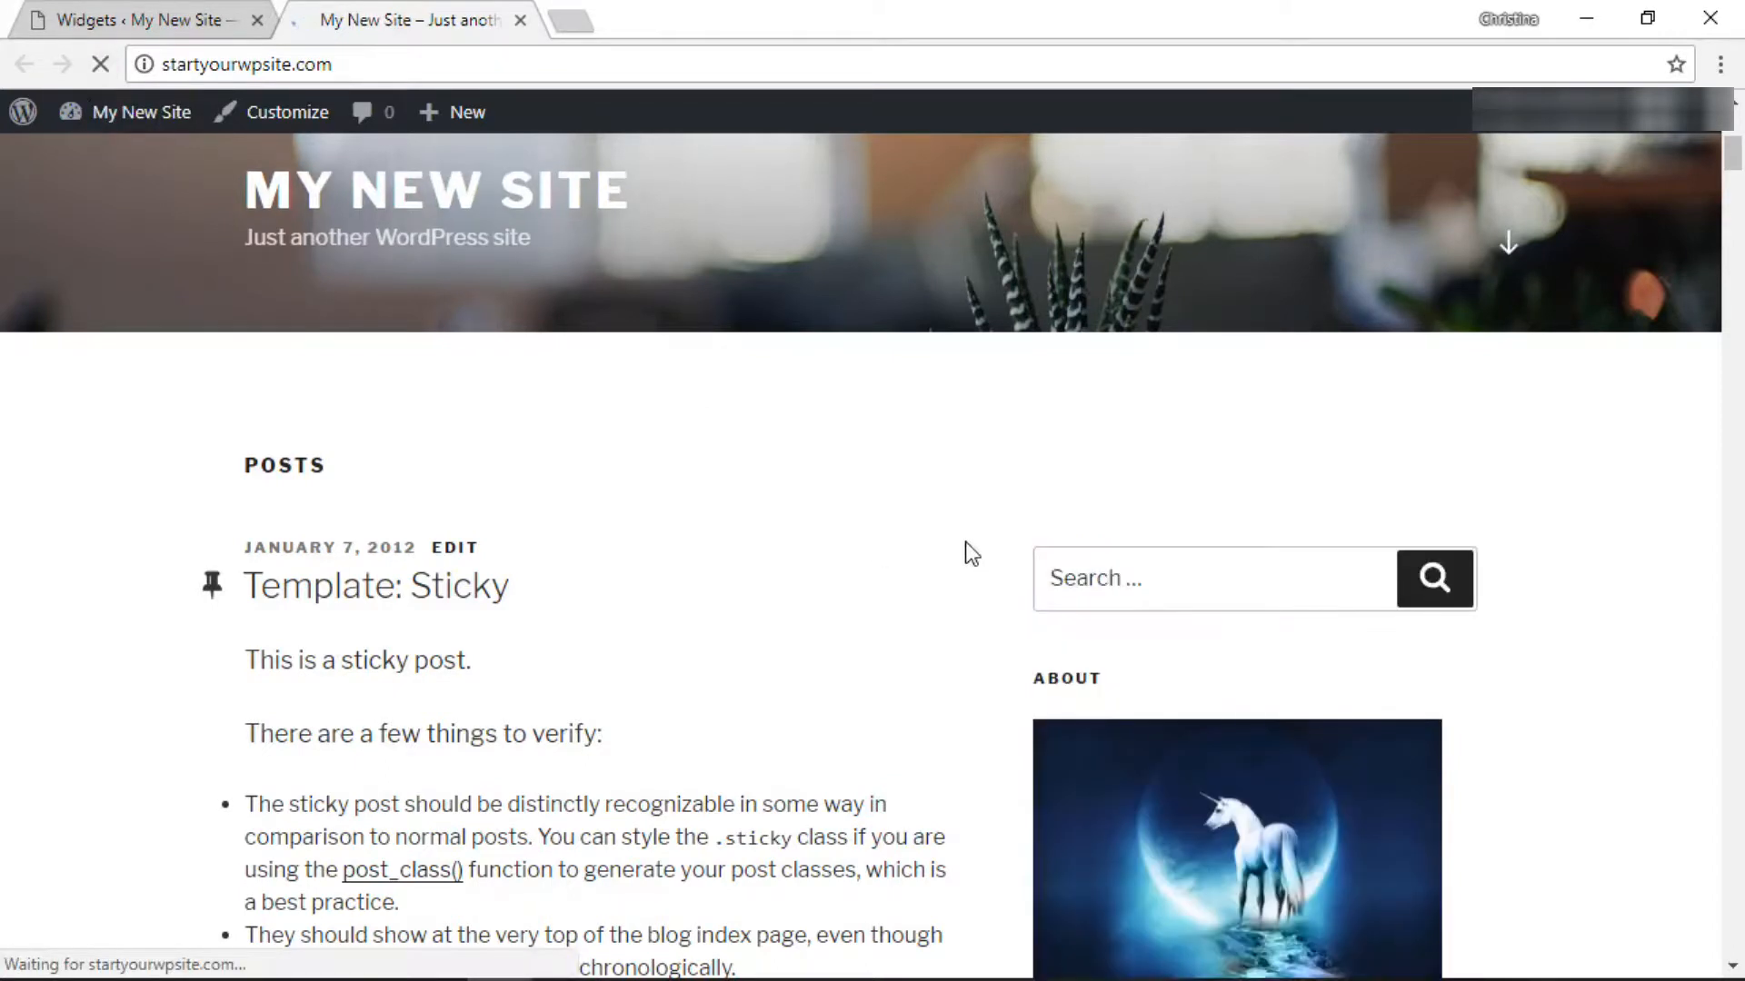
scroll(965, 541, "down", 6)
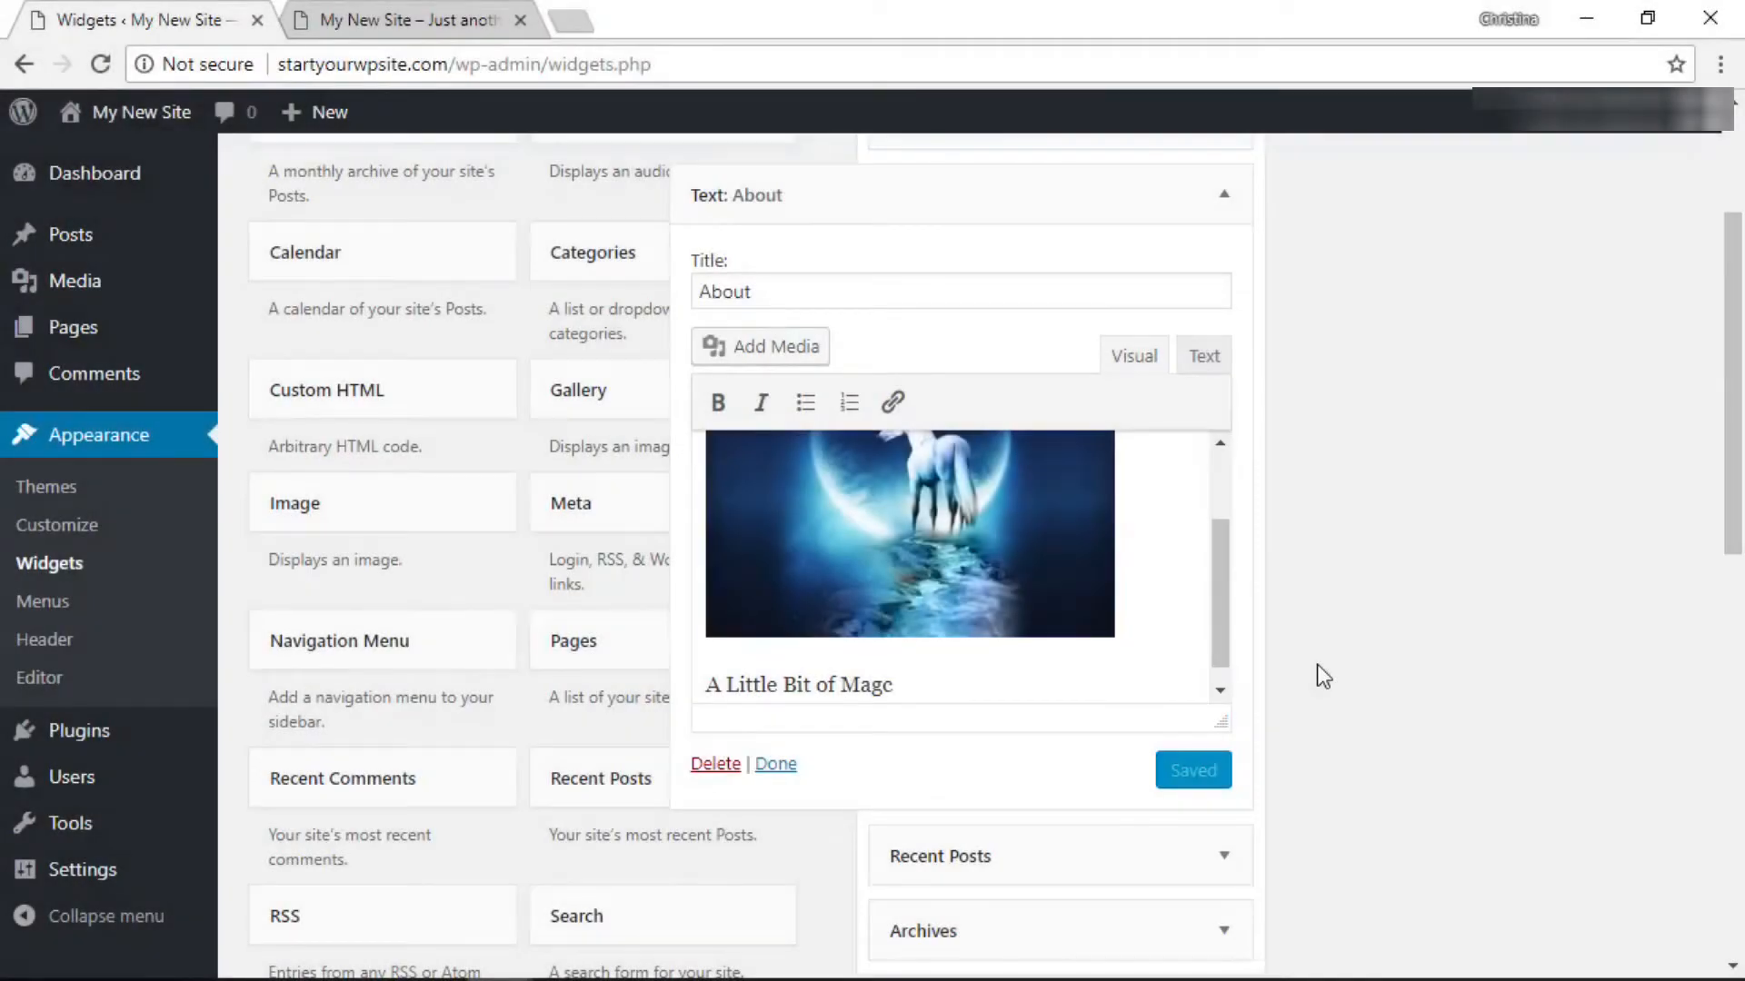
- Delete the About text widget from the Blog Sidebar
left_click(713, 766)
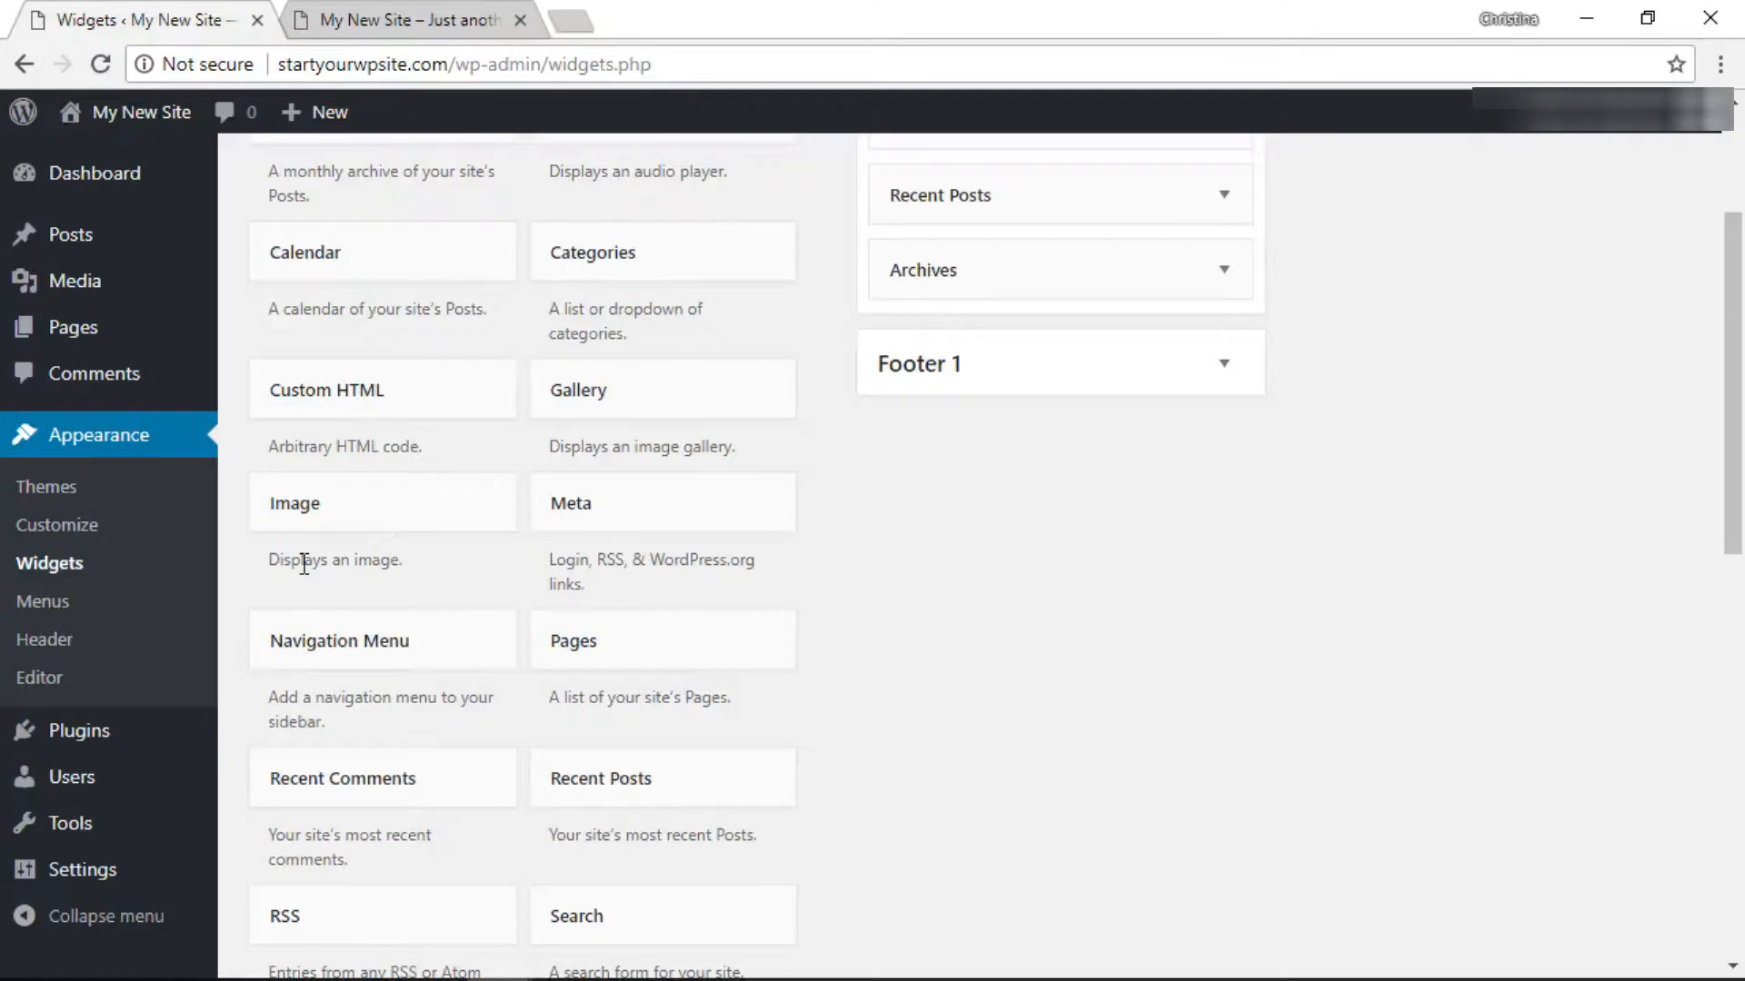
- Copy the file URL of the Unicorn Wallpaper image from its attachment details in the Media Library
left_click(68, 289)
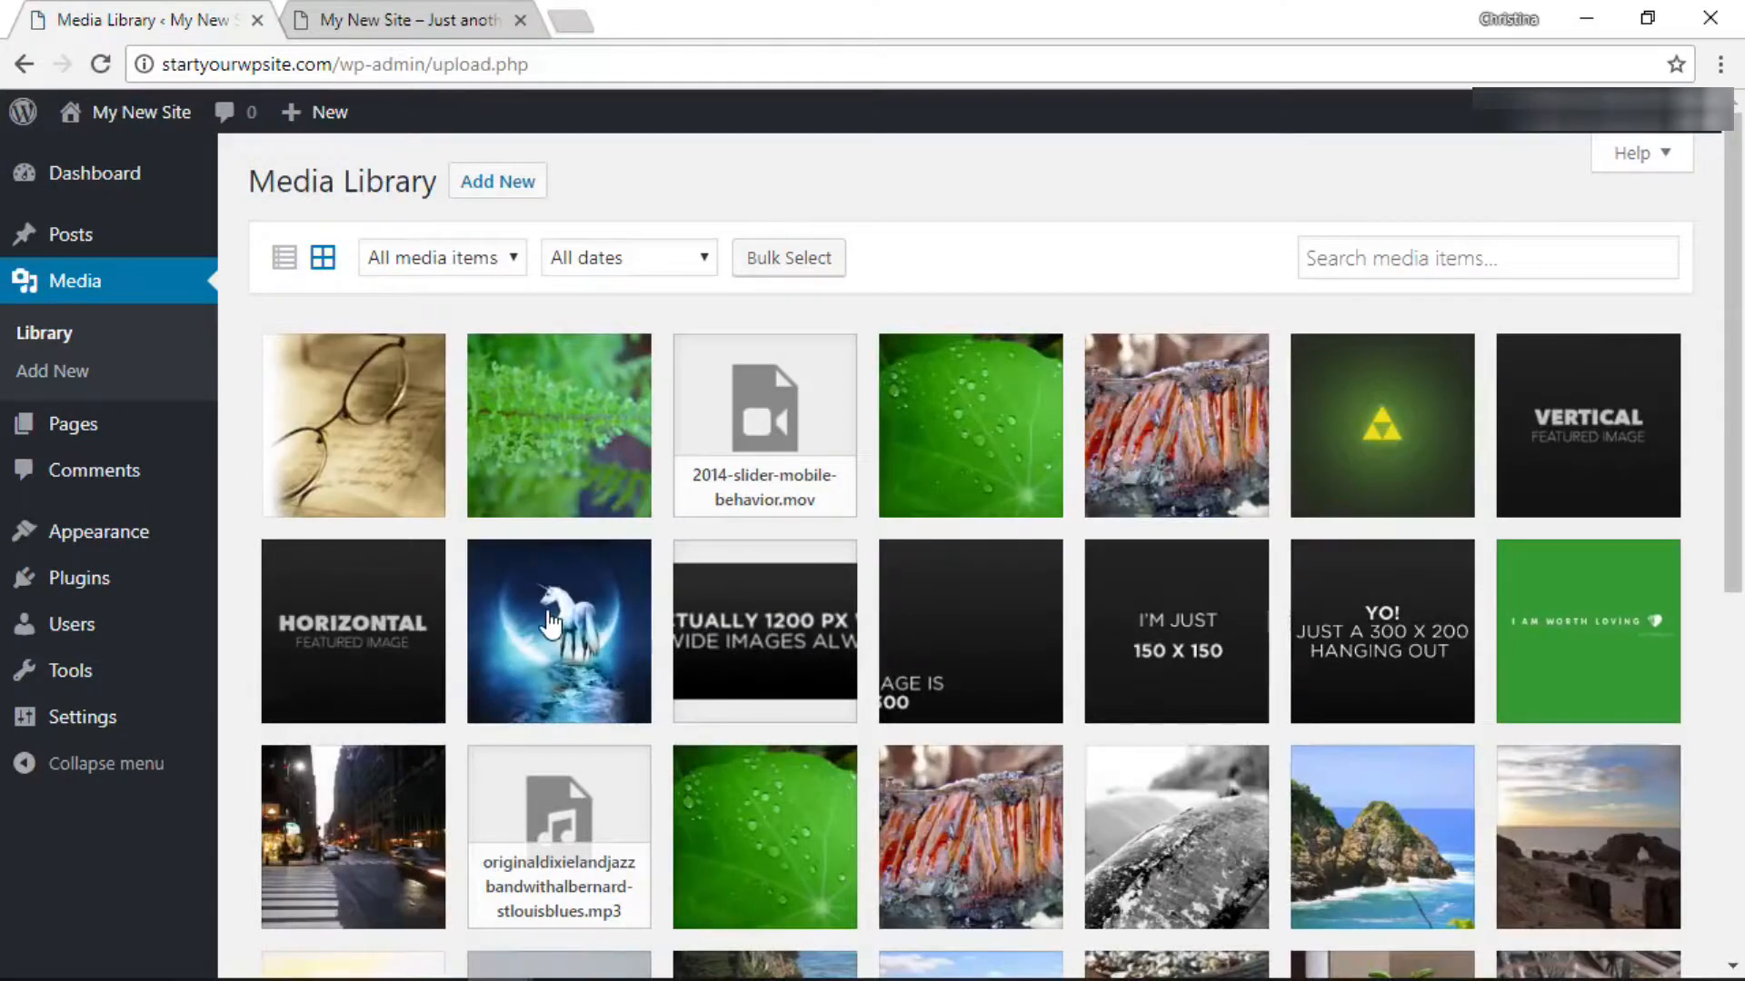
left_click(550, 625)
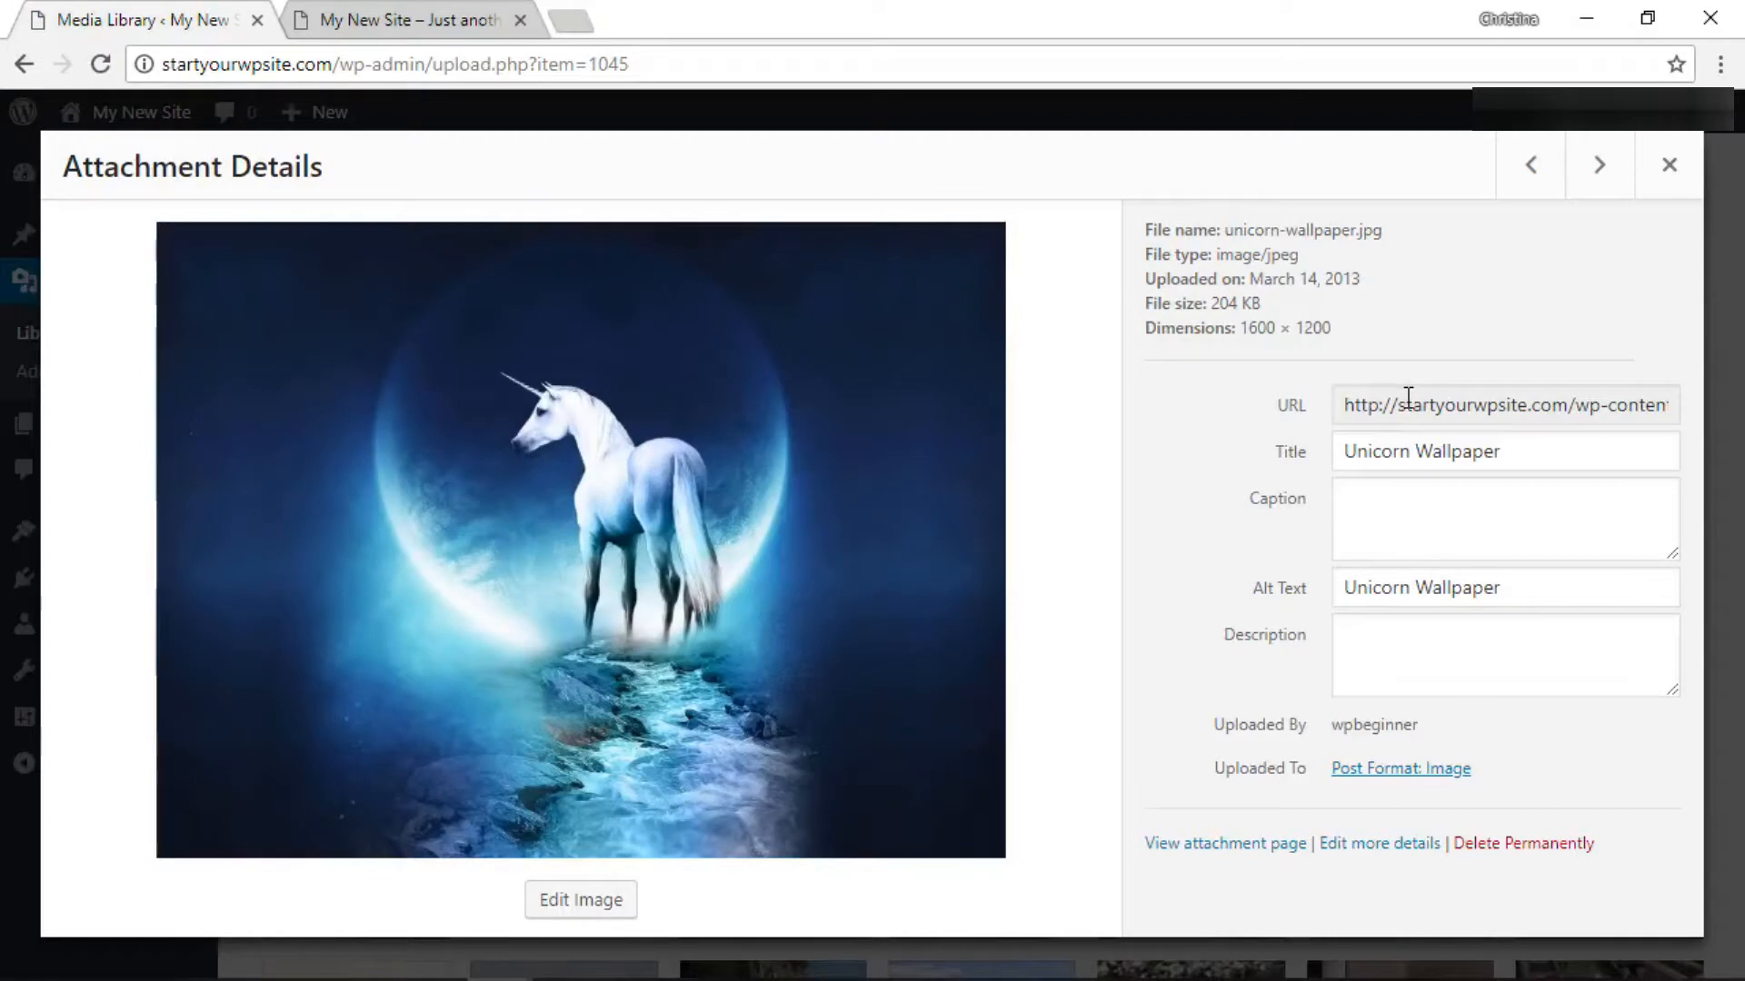
left_click(1407, 400)
left_click_drag(1435, 405, 1734, 406)
right_click(1456, 406)
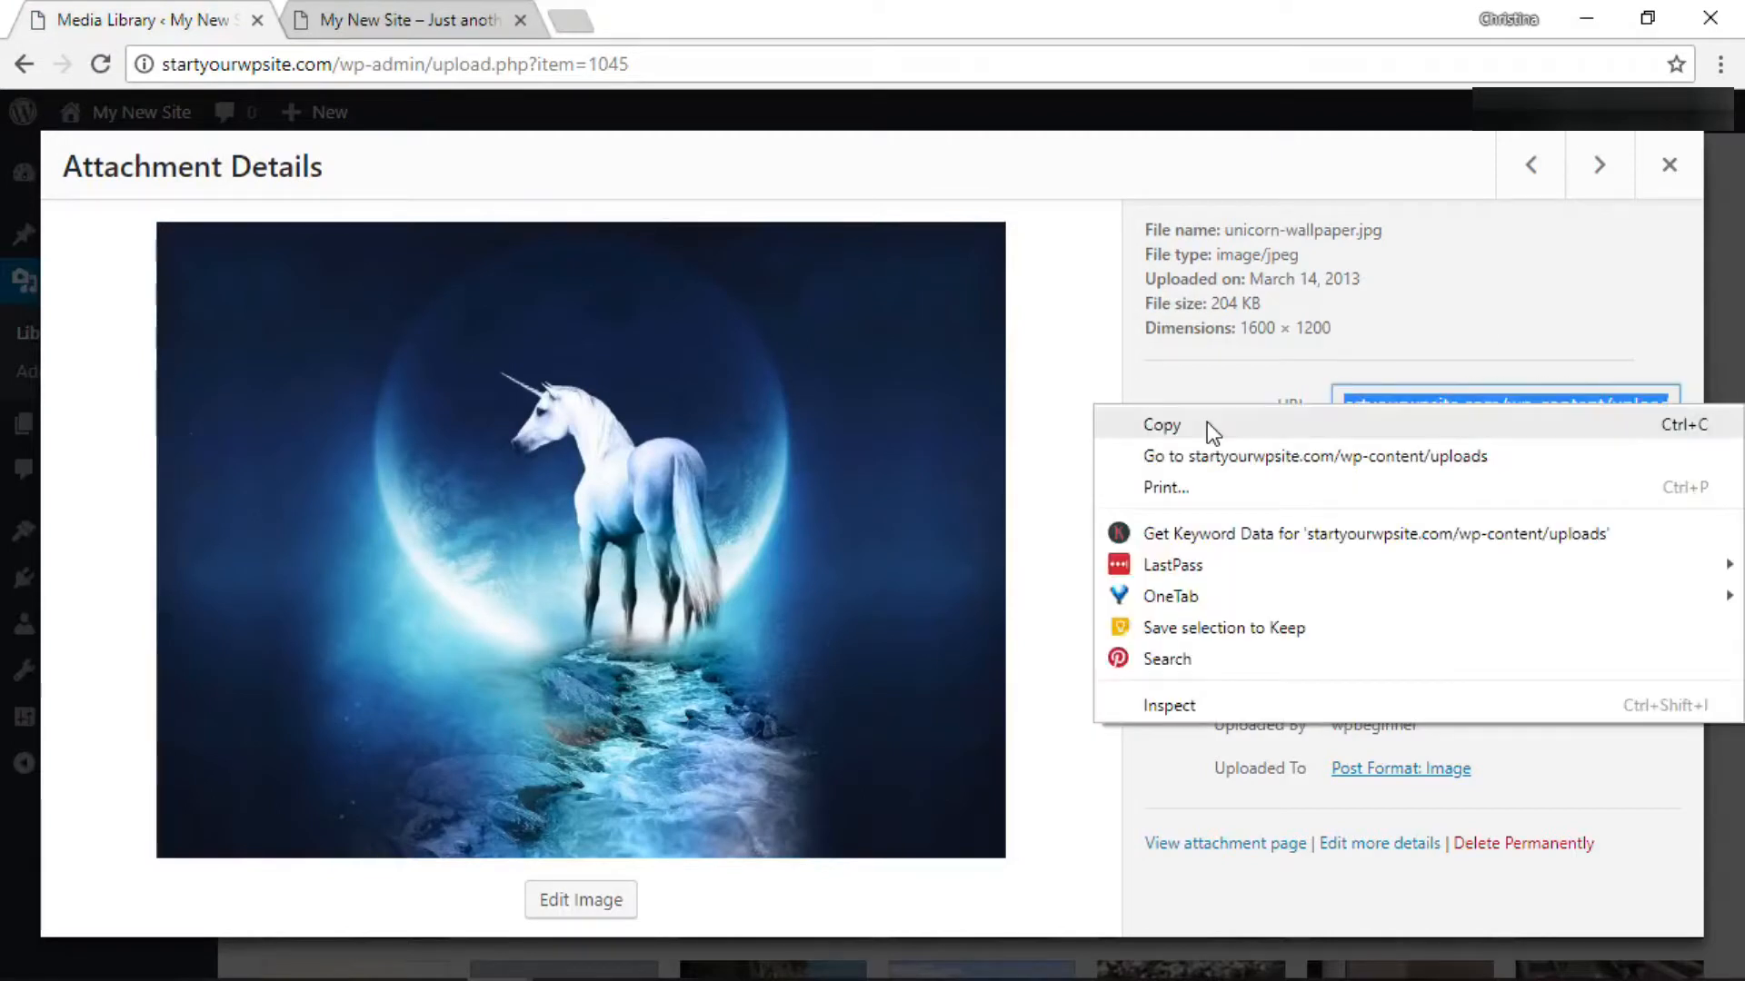
left_click(1207, 422)
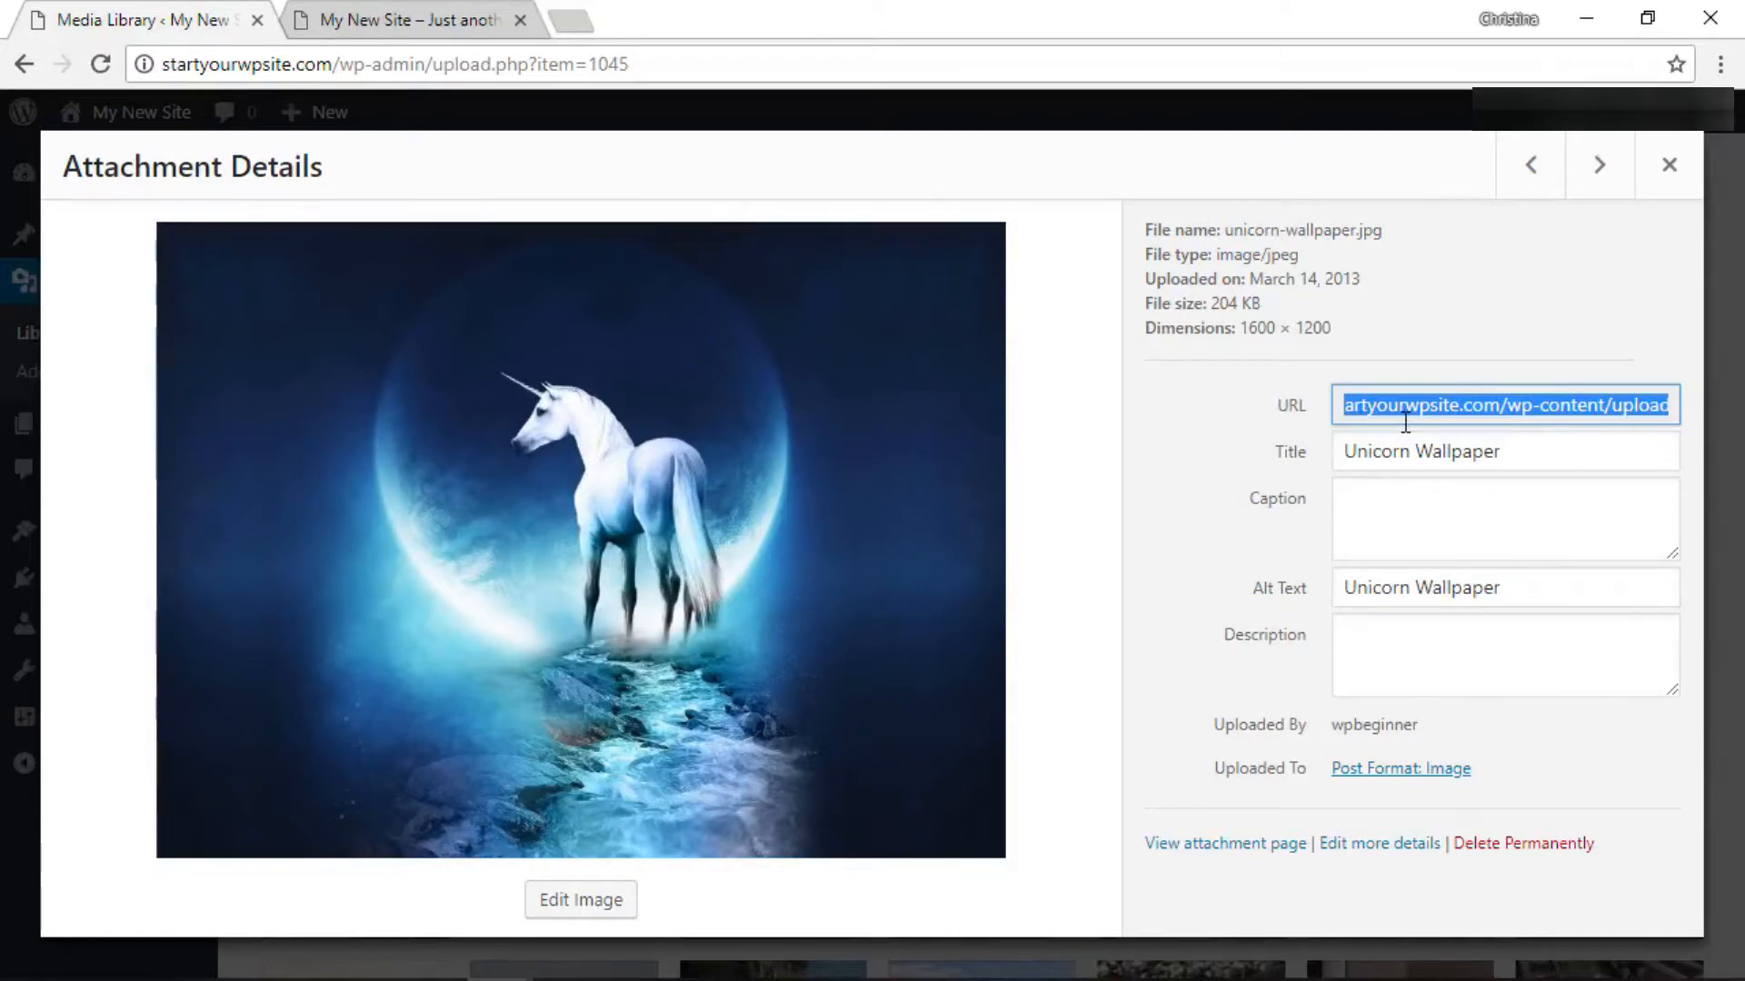
left_click(1670, 170)
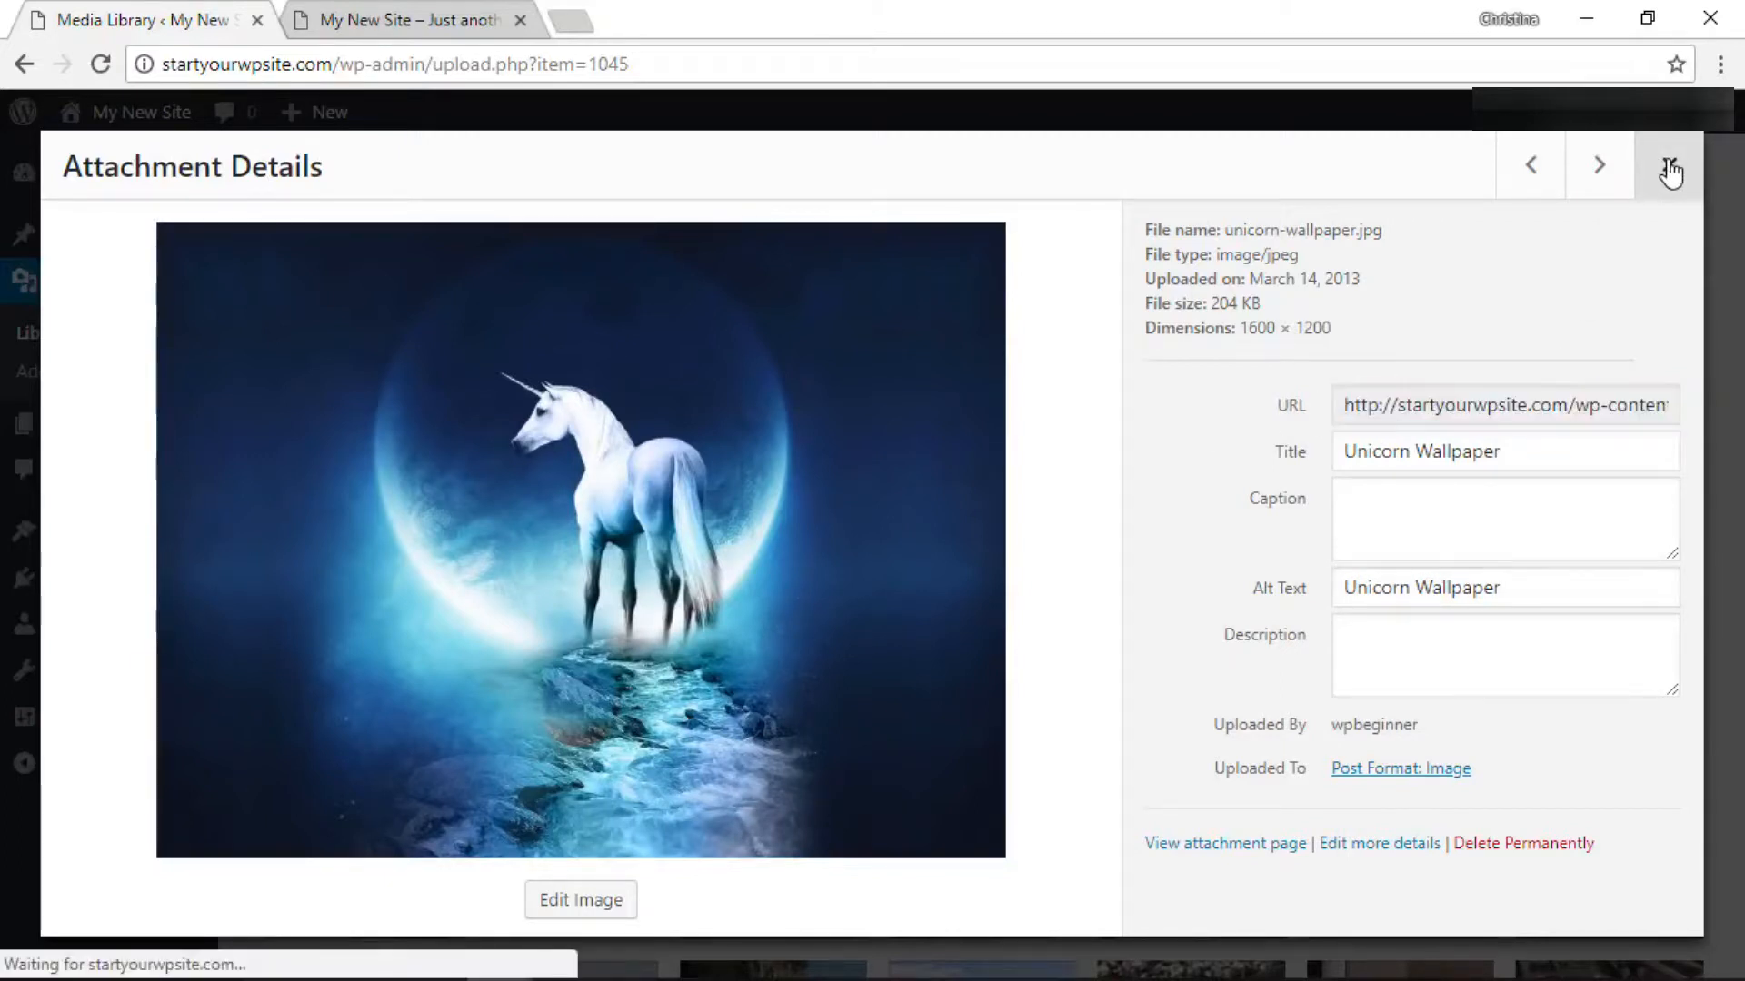
- Return to the widget management page and add a Custom HTML widget as the first item in the Blog Sidebar
mouse_move(86, 538)
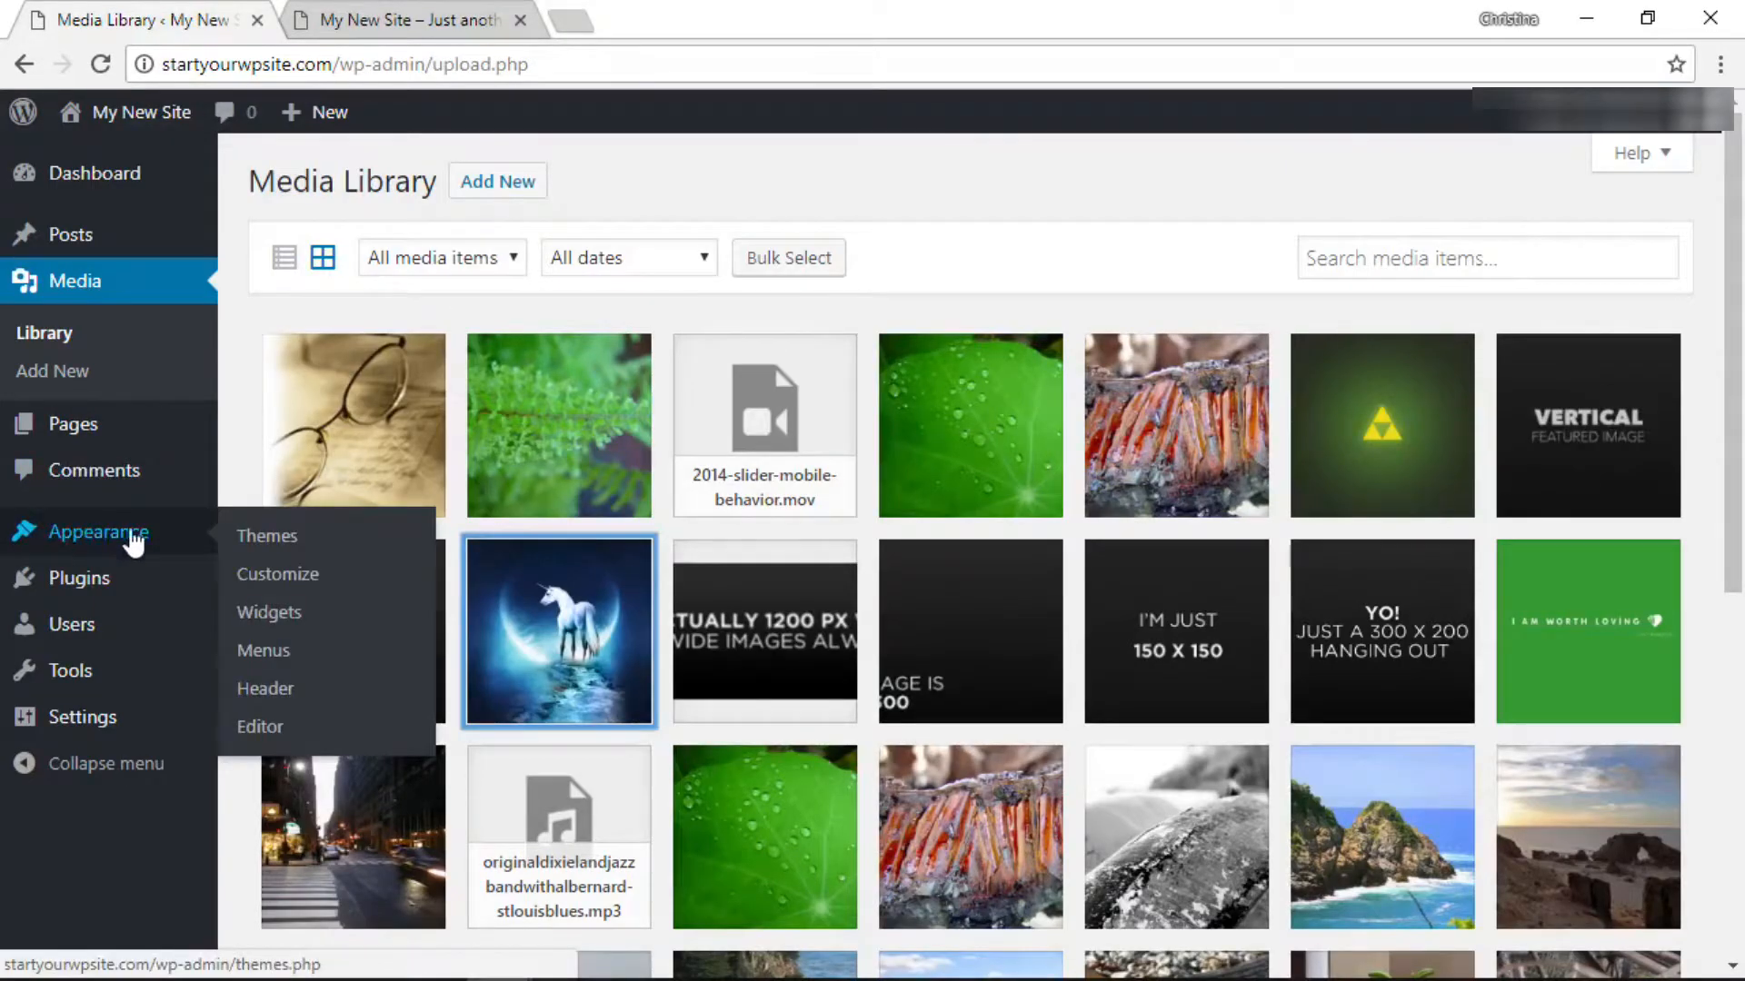
left_click(264, 618)
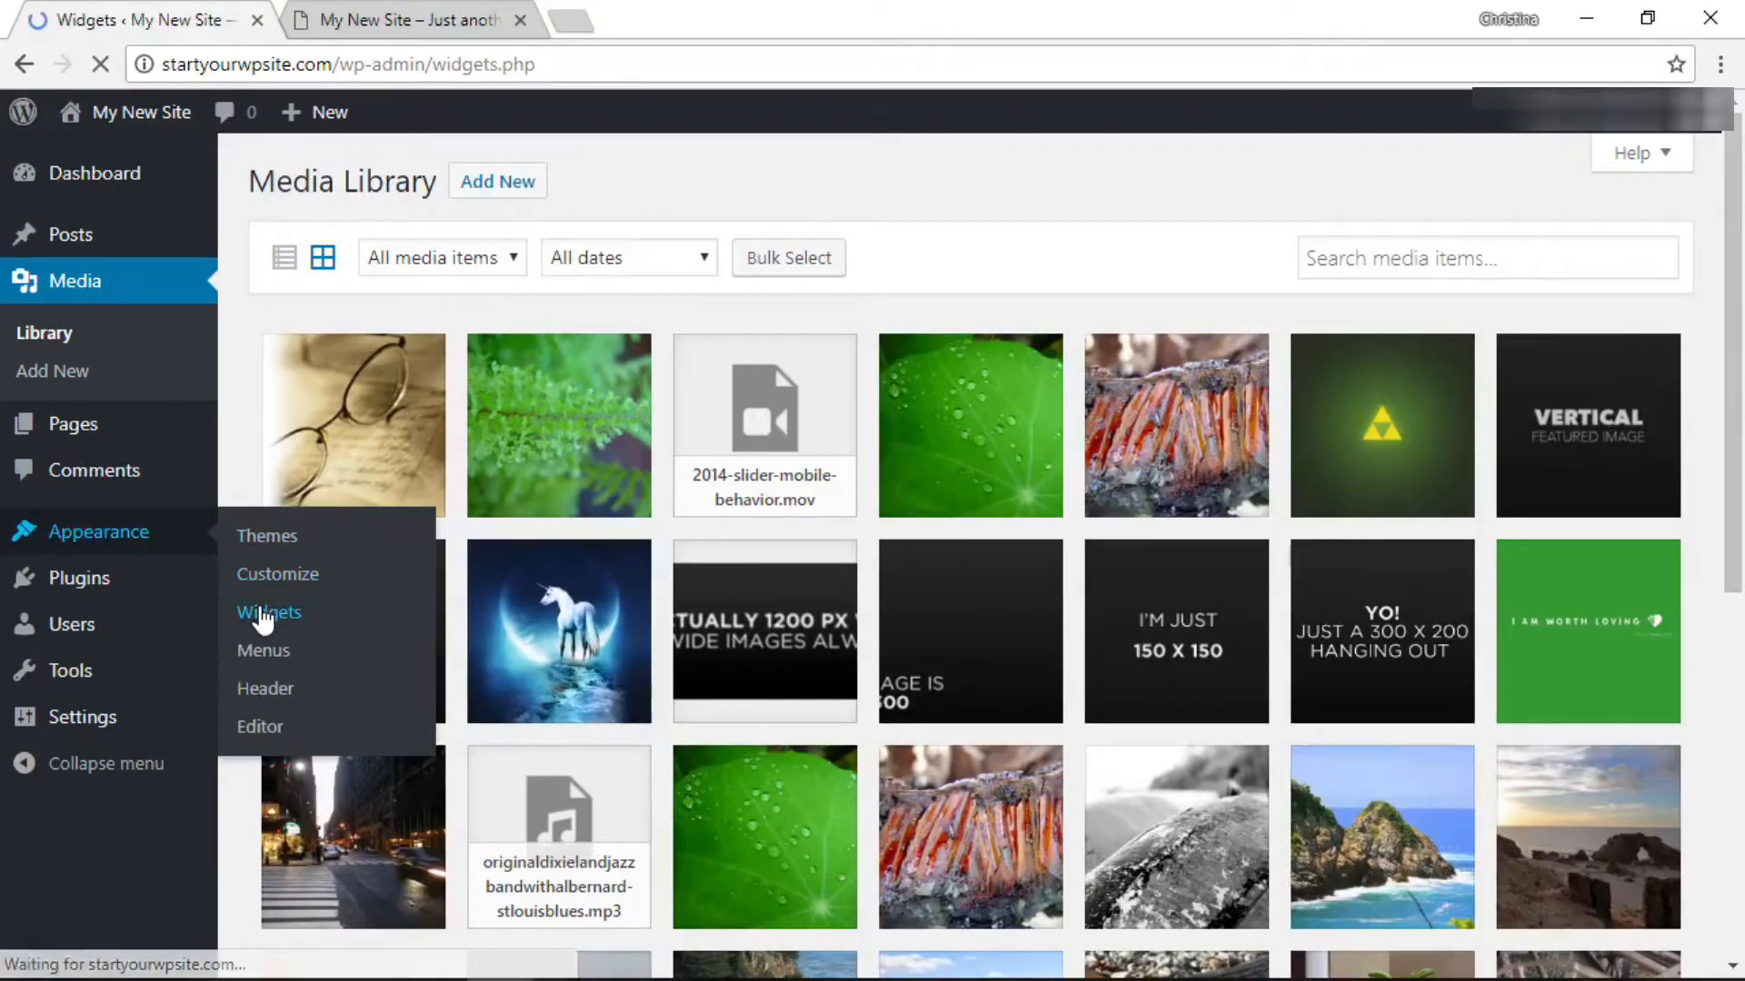
left_click_drag(324, 654, 946, 377)
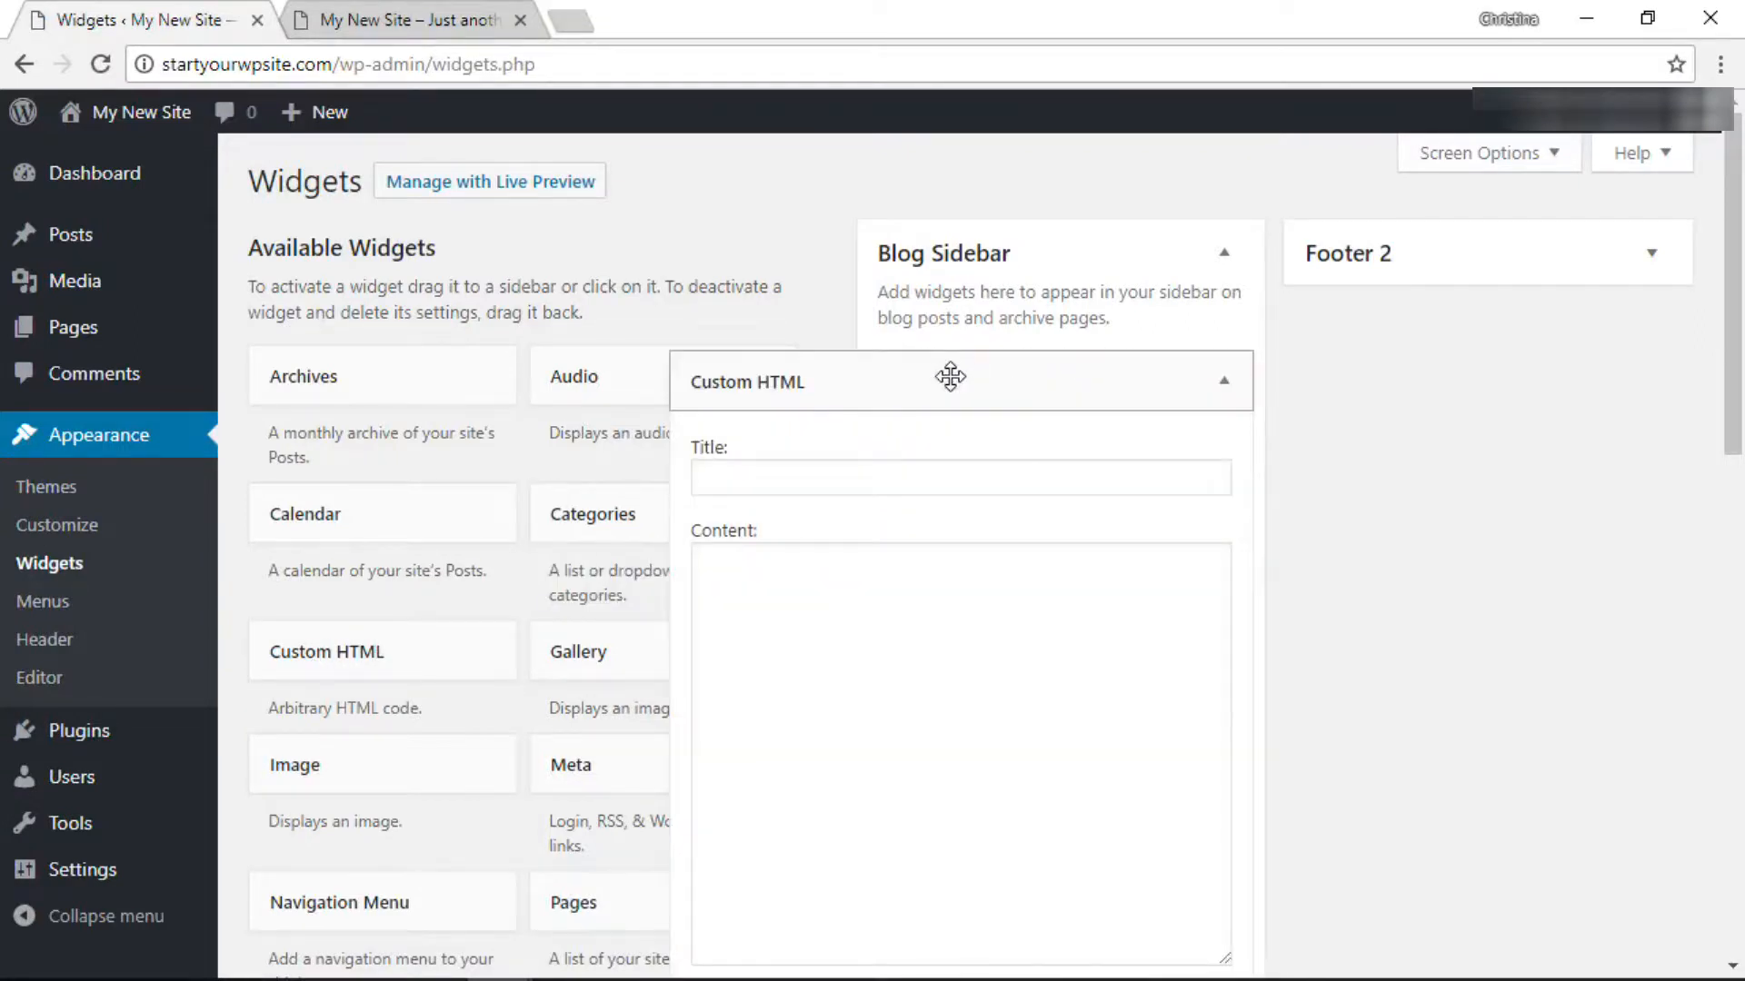
left_click(790, 491)
type("About")
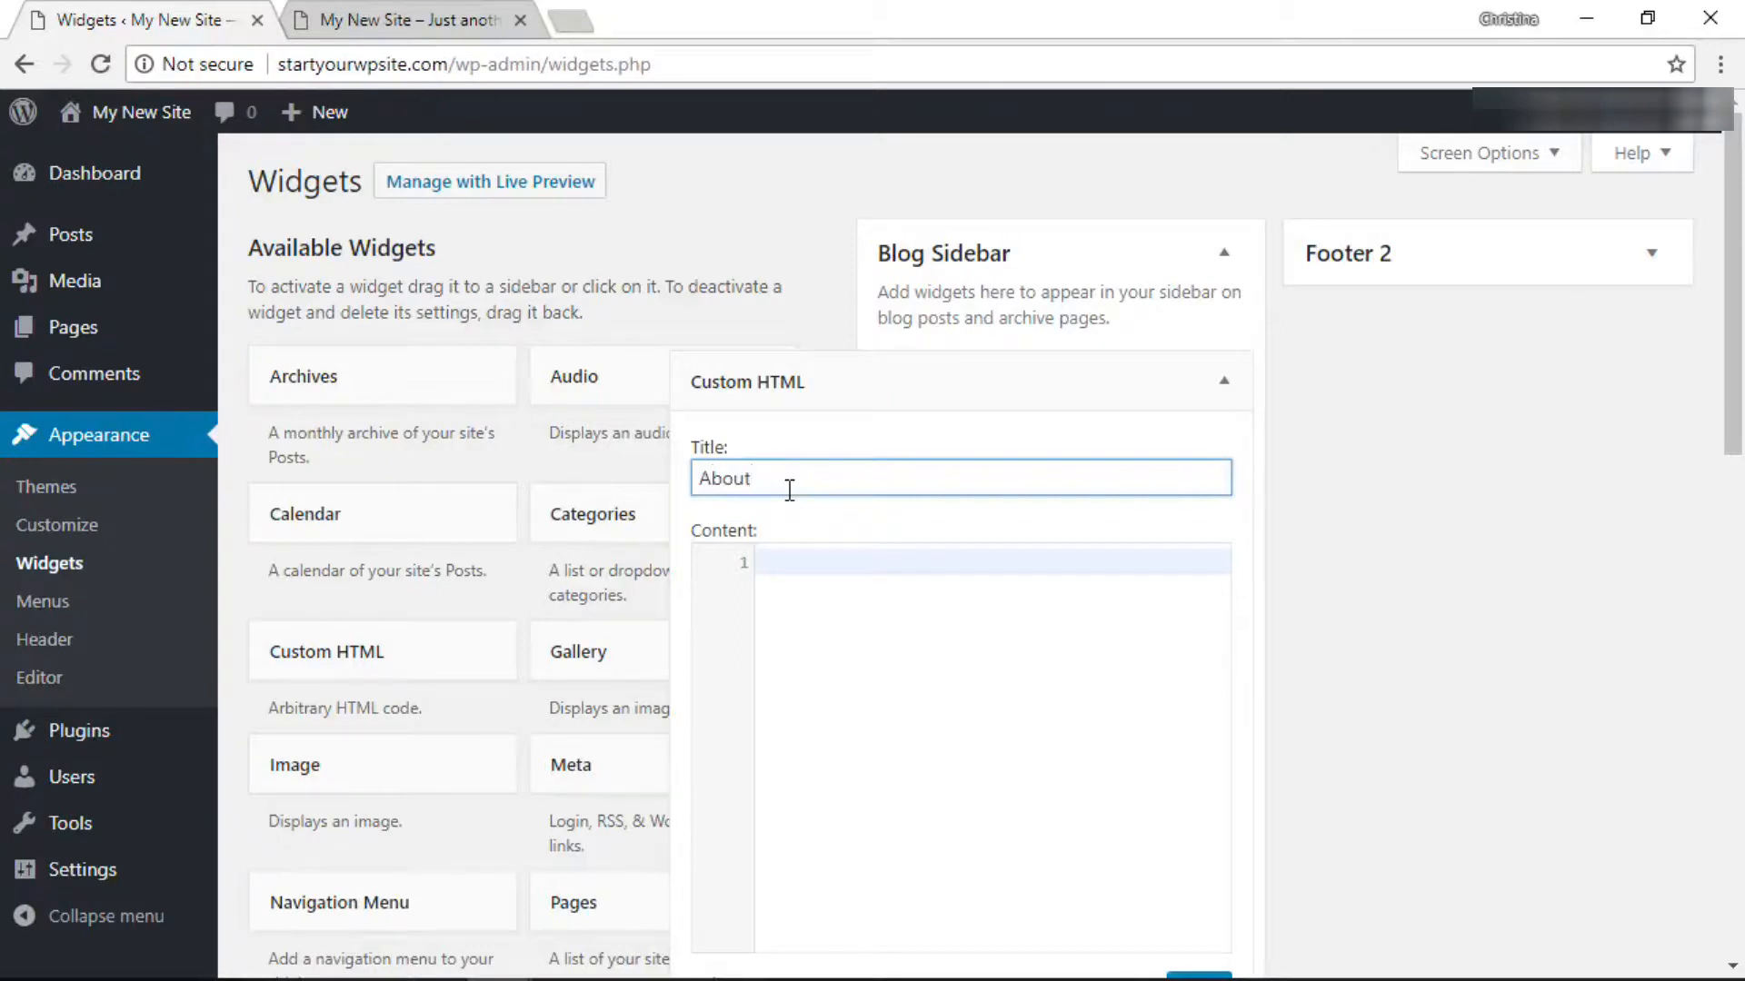
left_click(812, 563)
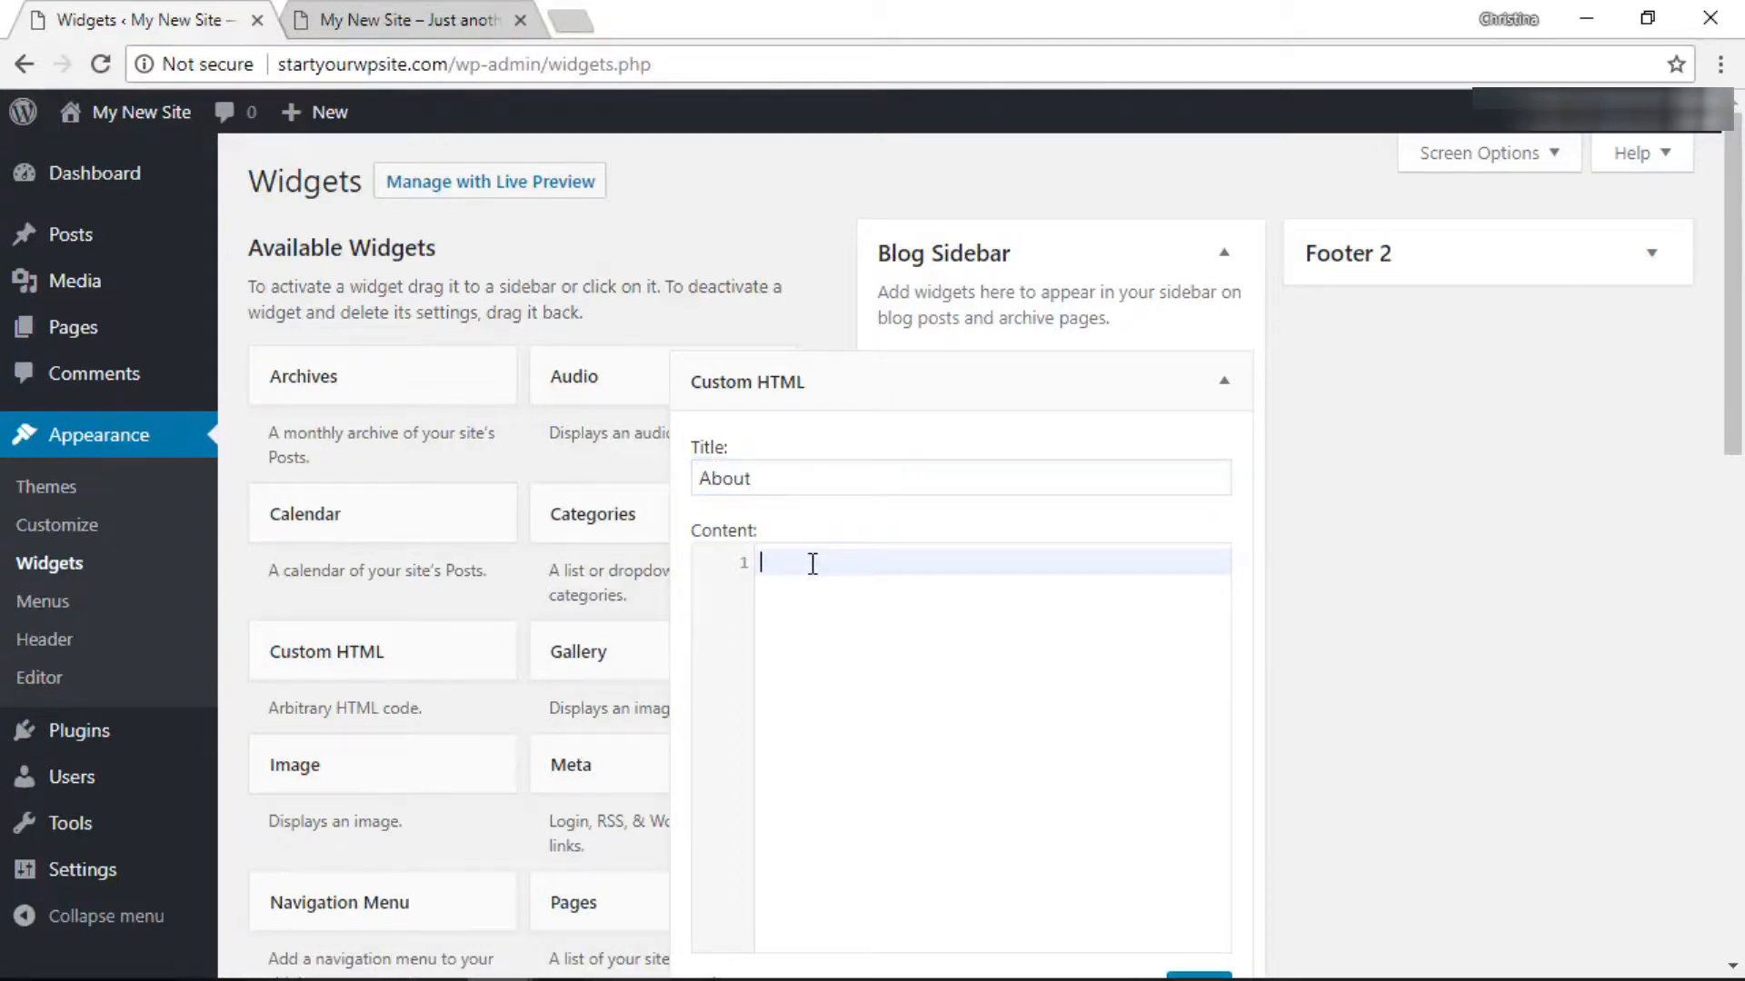
type("<img src=\"")
type("startyourwpsite.com/wp-content/uploads")
type("alt=\"Unicorns")
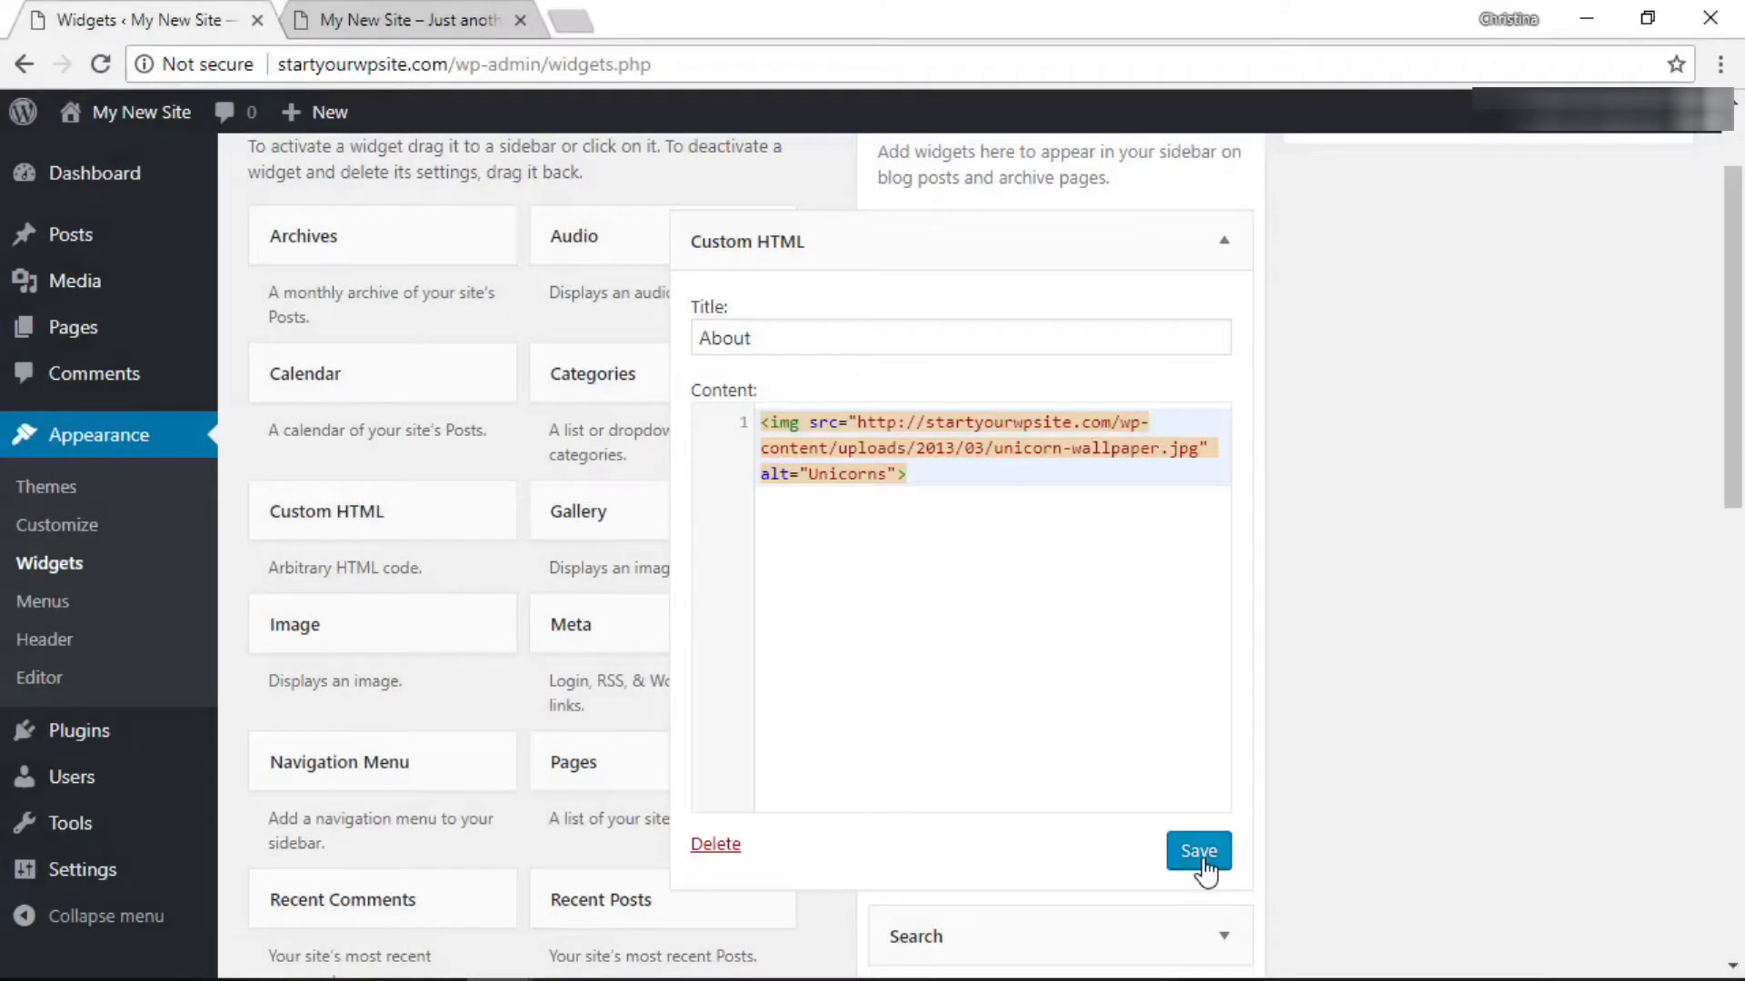
- Save the Custom HTML widget and reload the site's front page to examine the image in its sidebar
left_click(1203, 859)
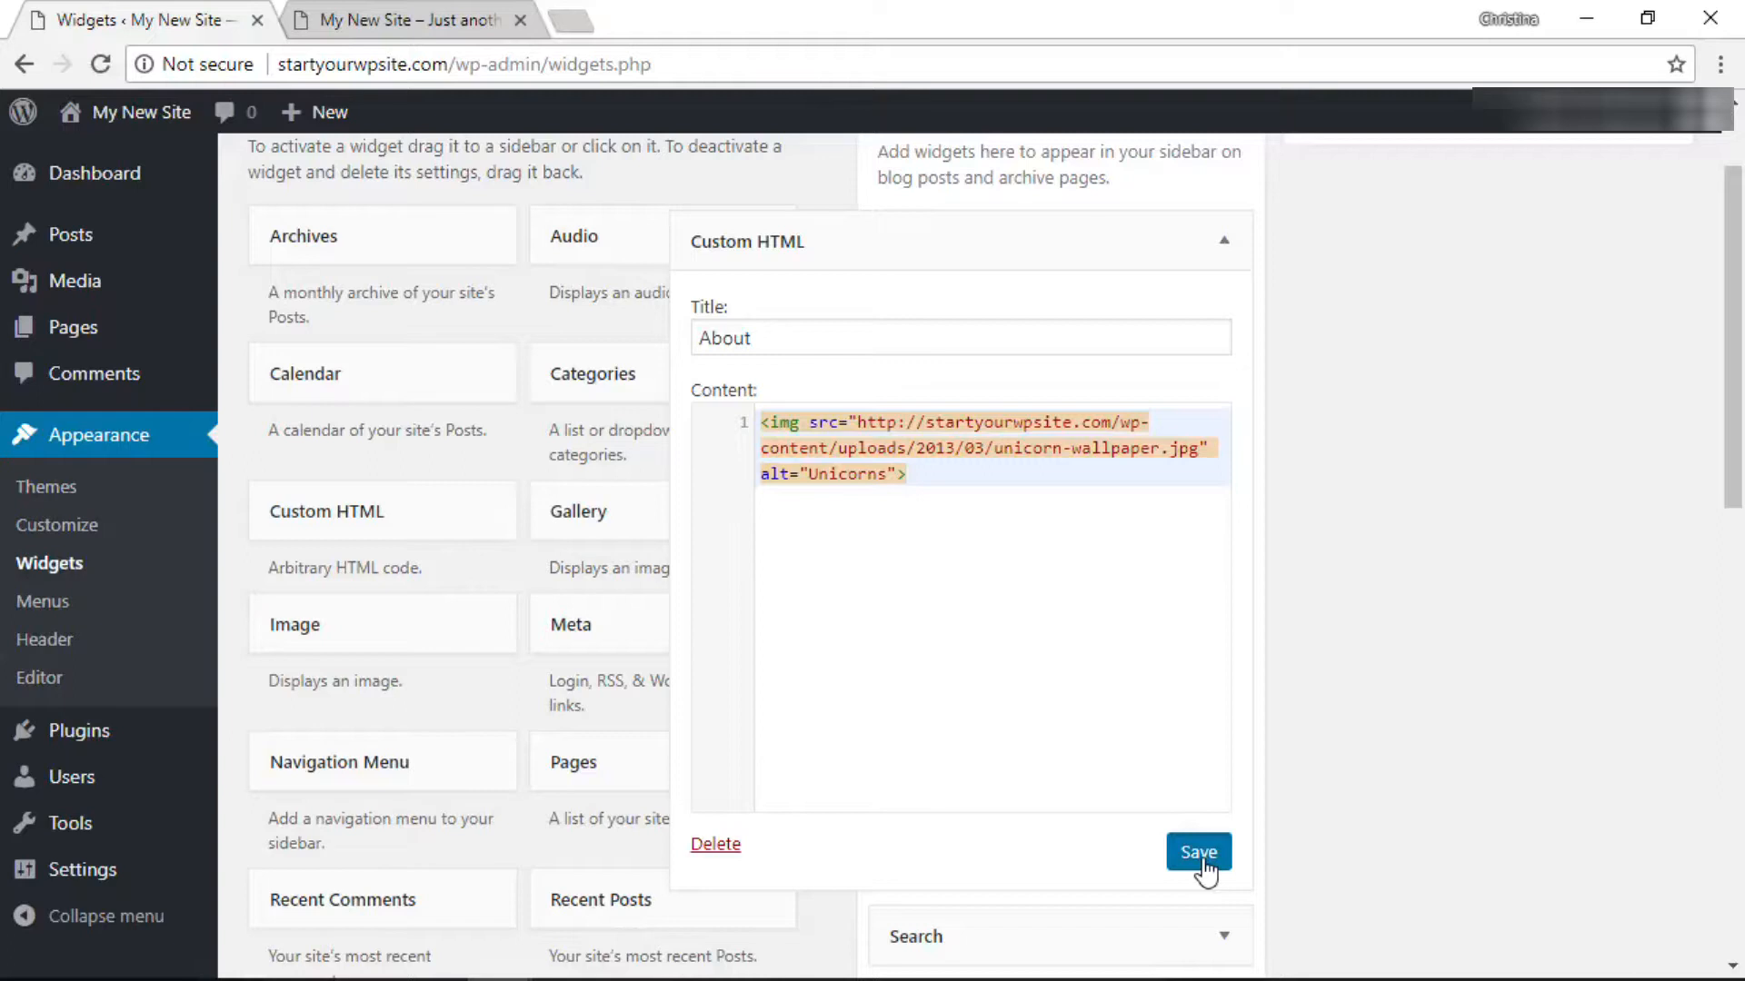
left_click(1201, 859)
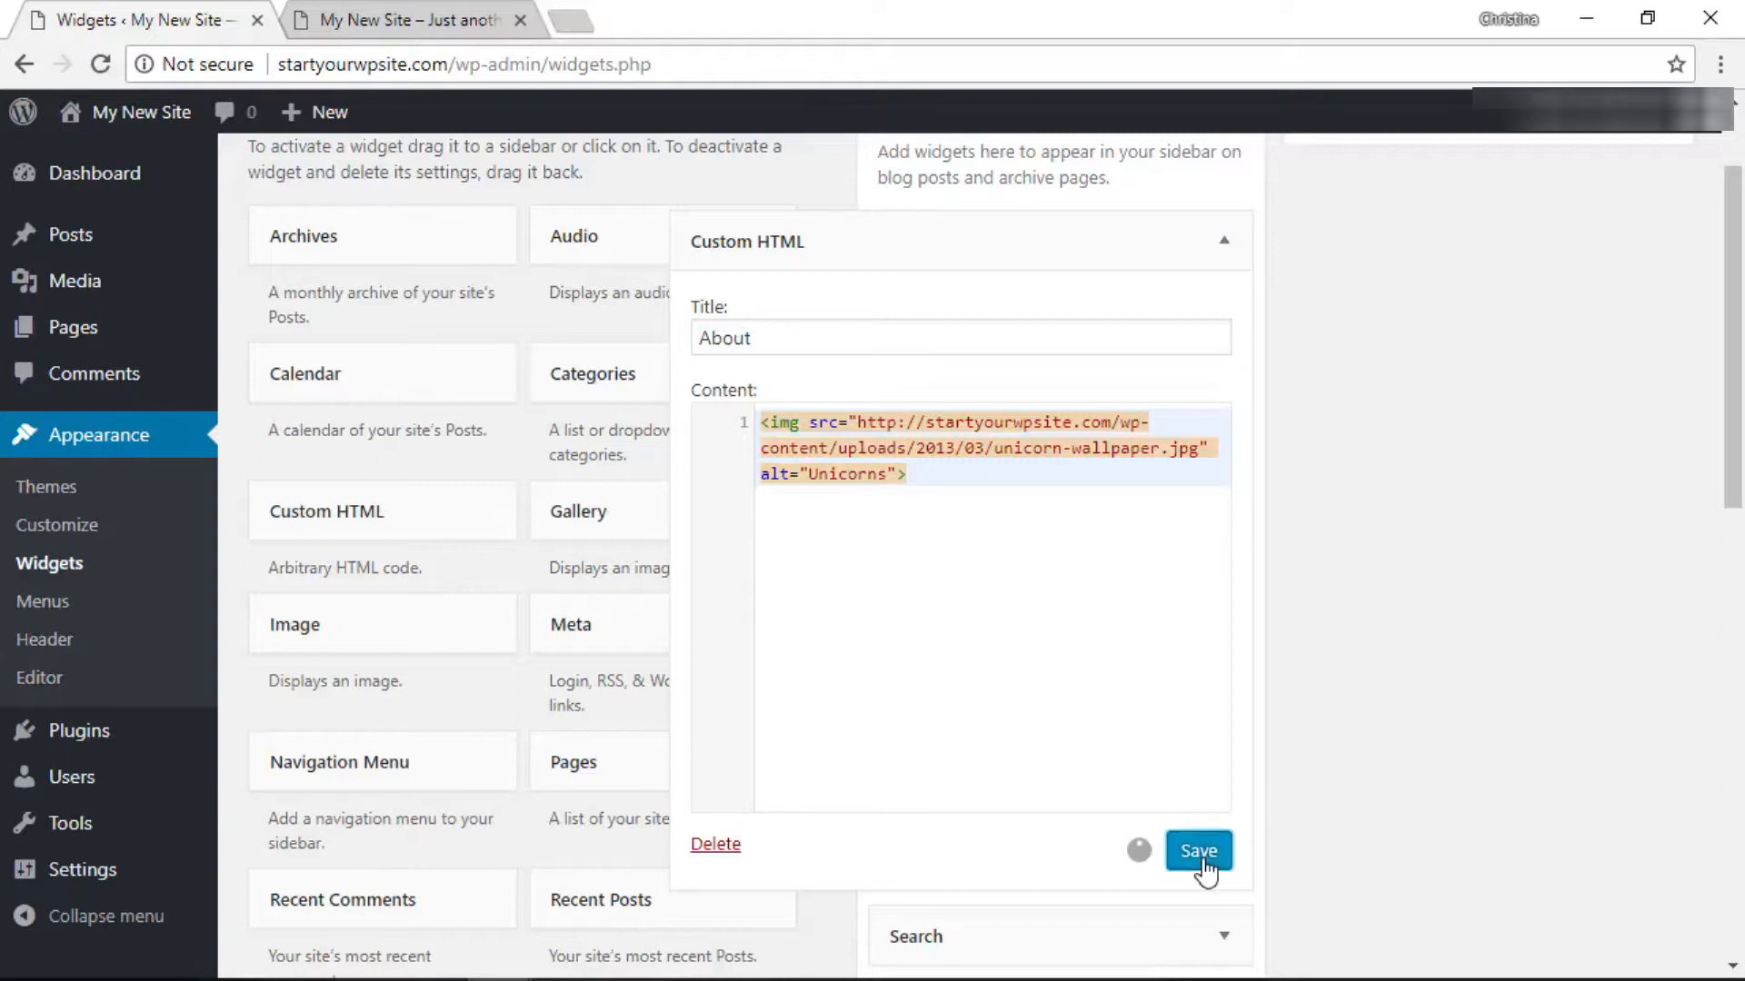
left_click(373, 18)
left_click(102, 66)
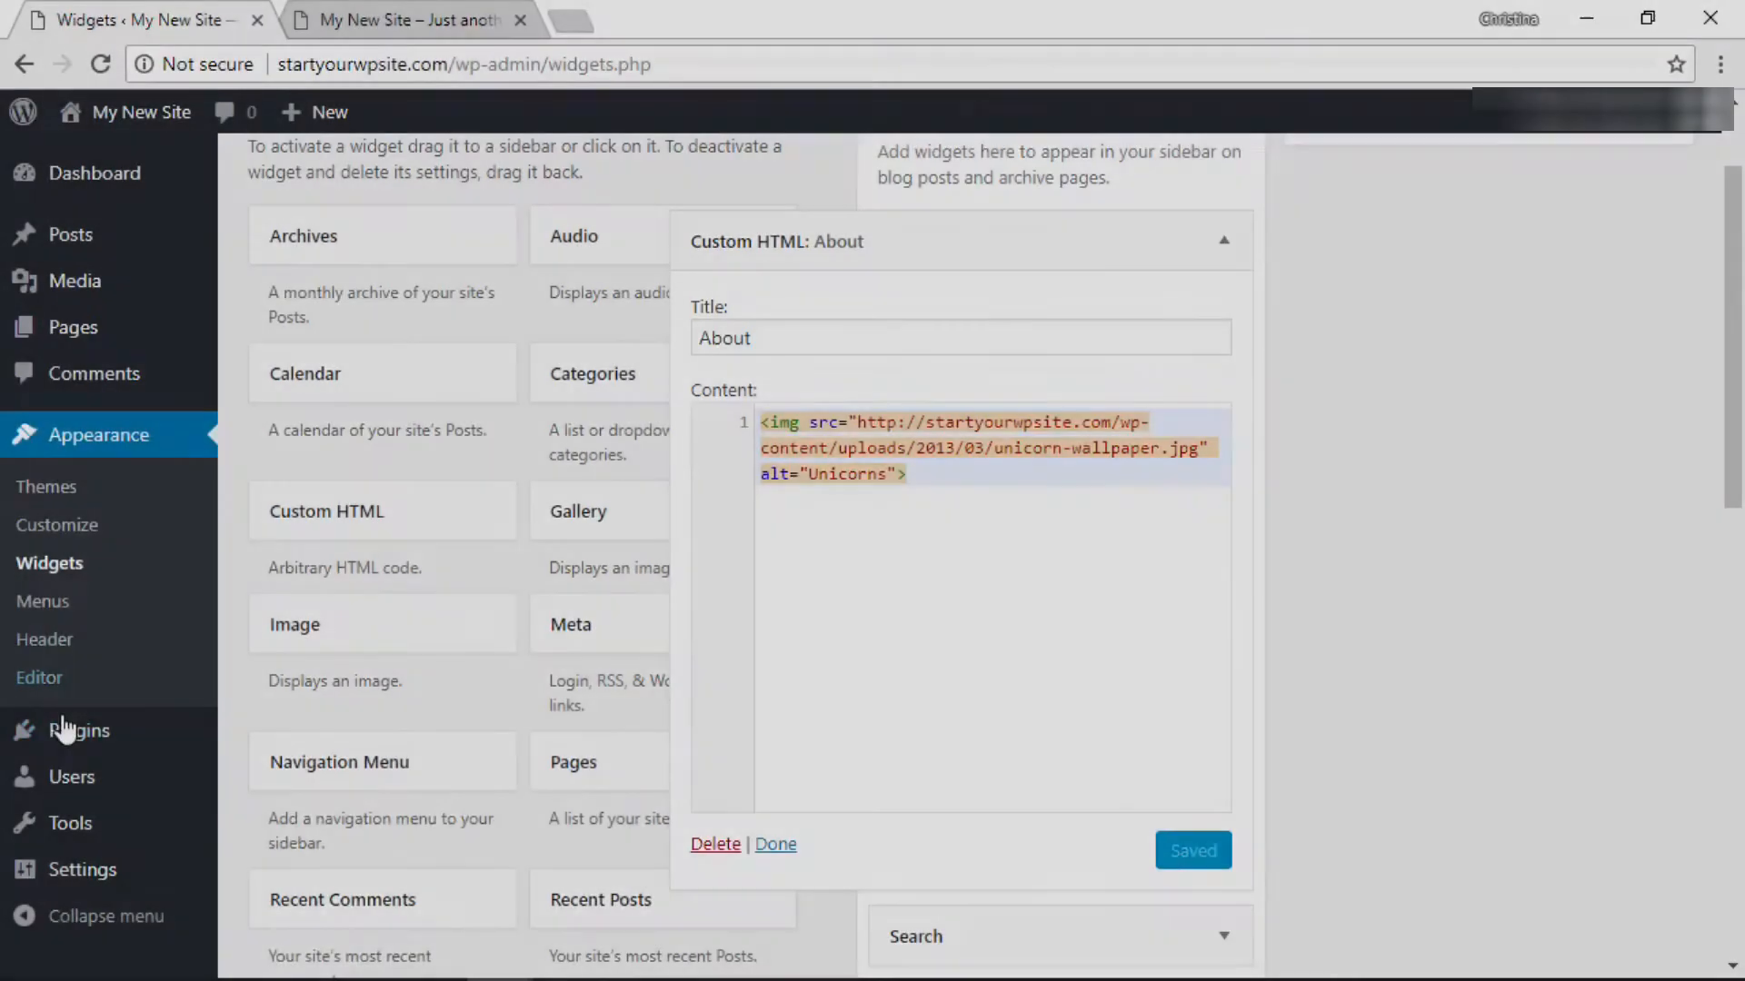
- Search the plugins available to add for "image widget", then install and activate the Image Widget plugin by Modern Tribe, Inc
mouse_move(64, 744)
left_click(278, 775)
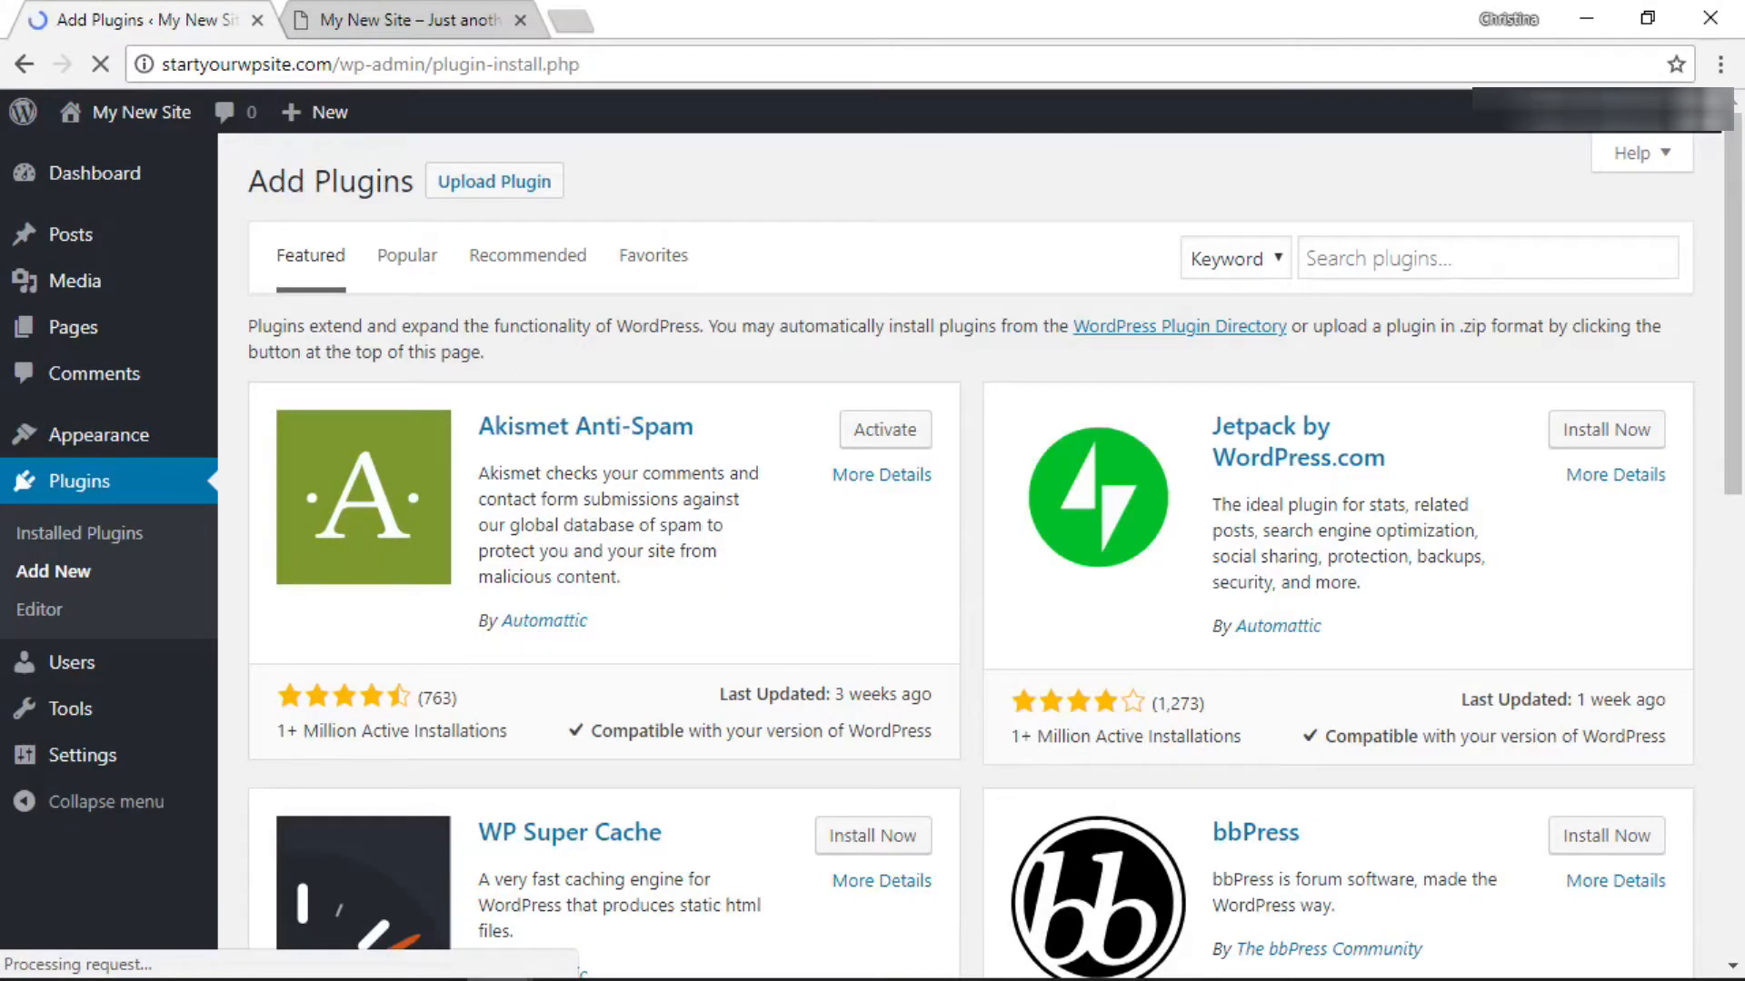
left_click(1355, 259)
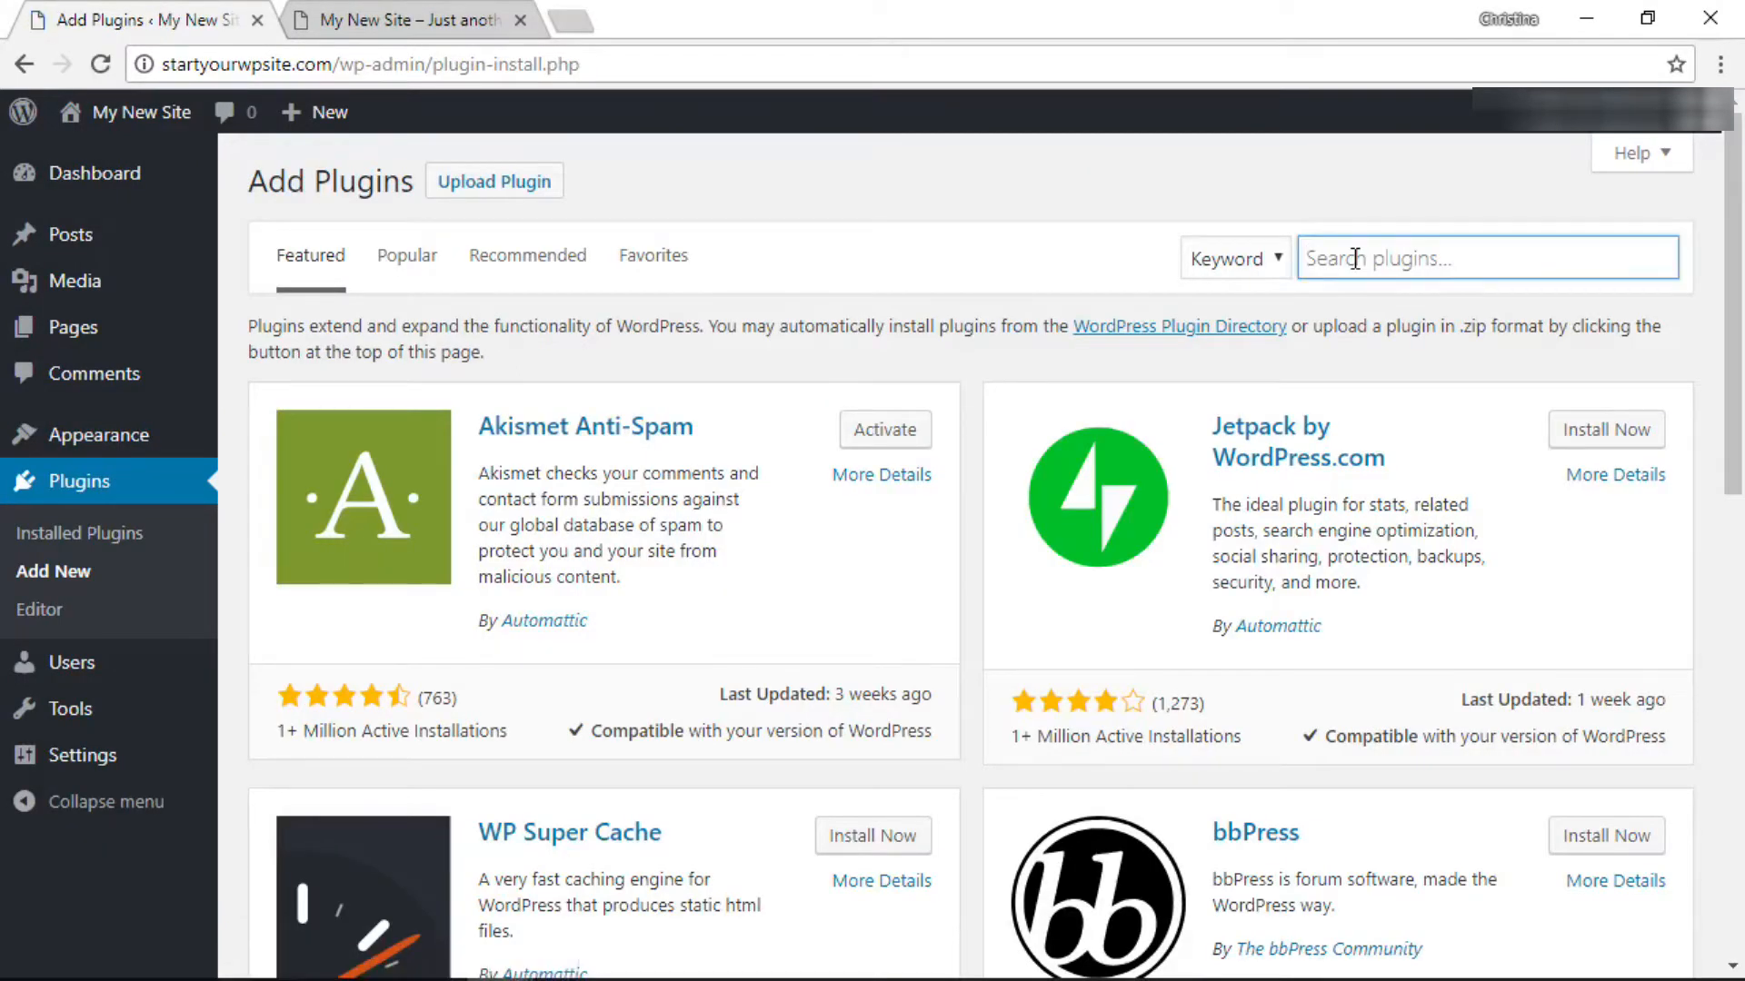
type("image widget")
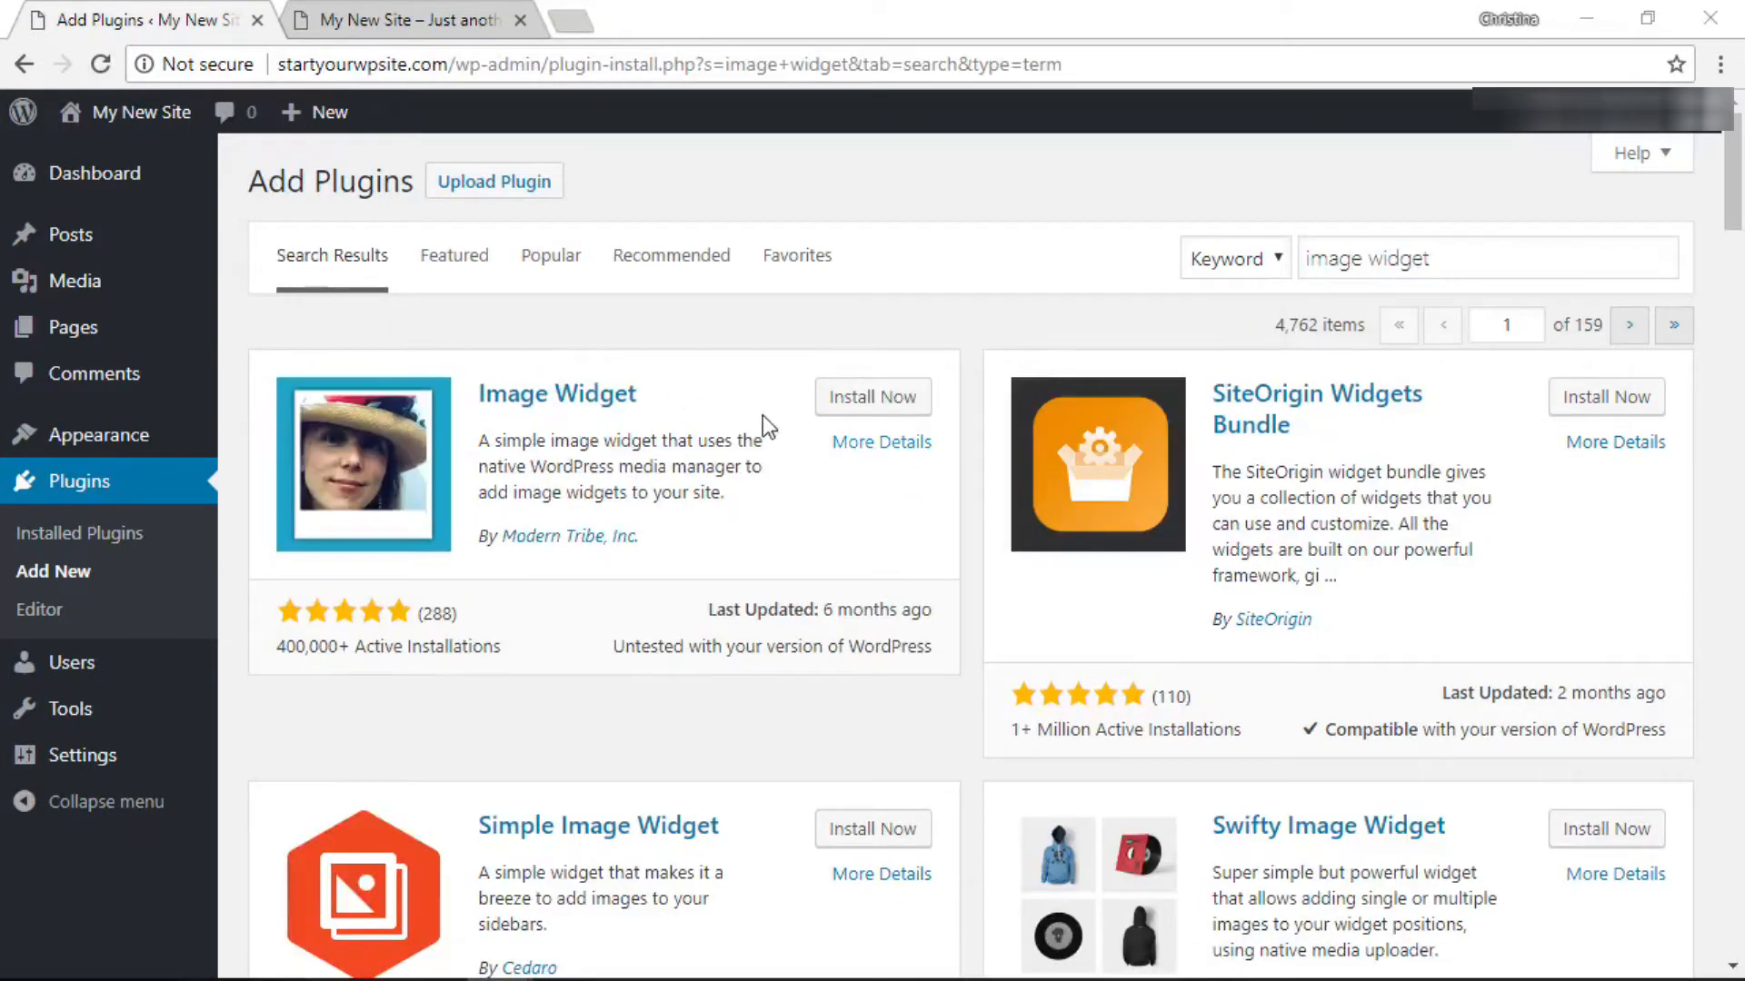
left_click(873, 400)
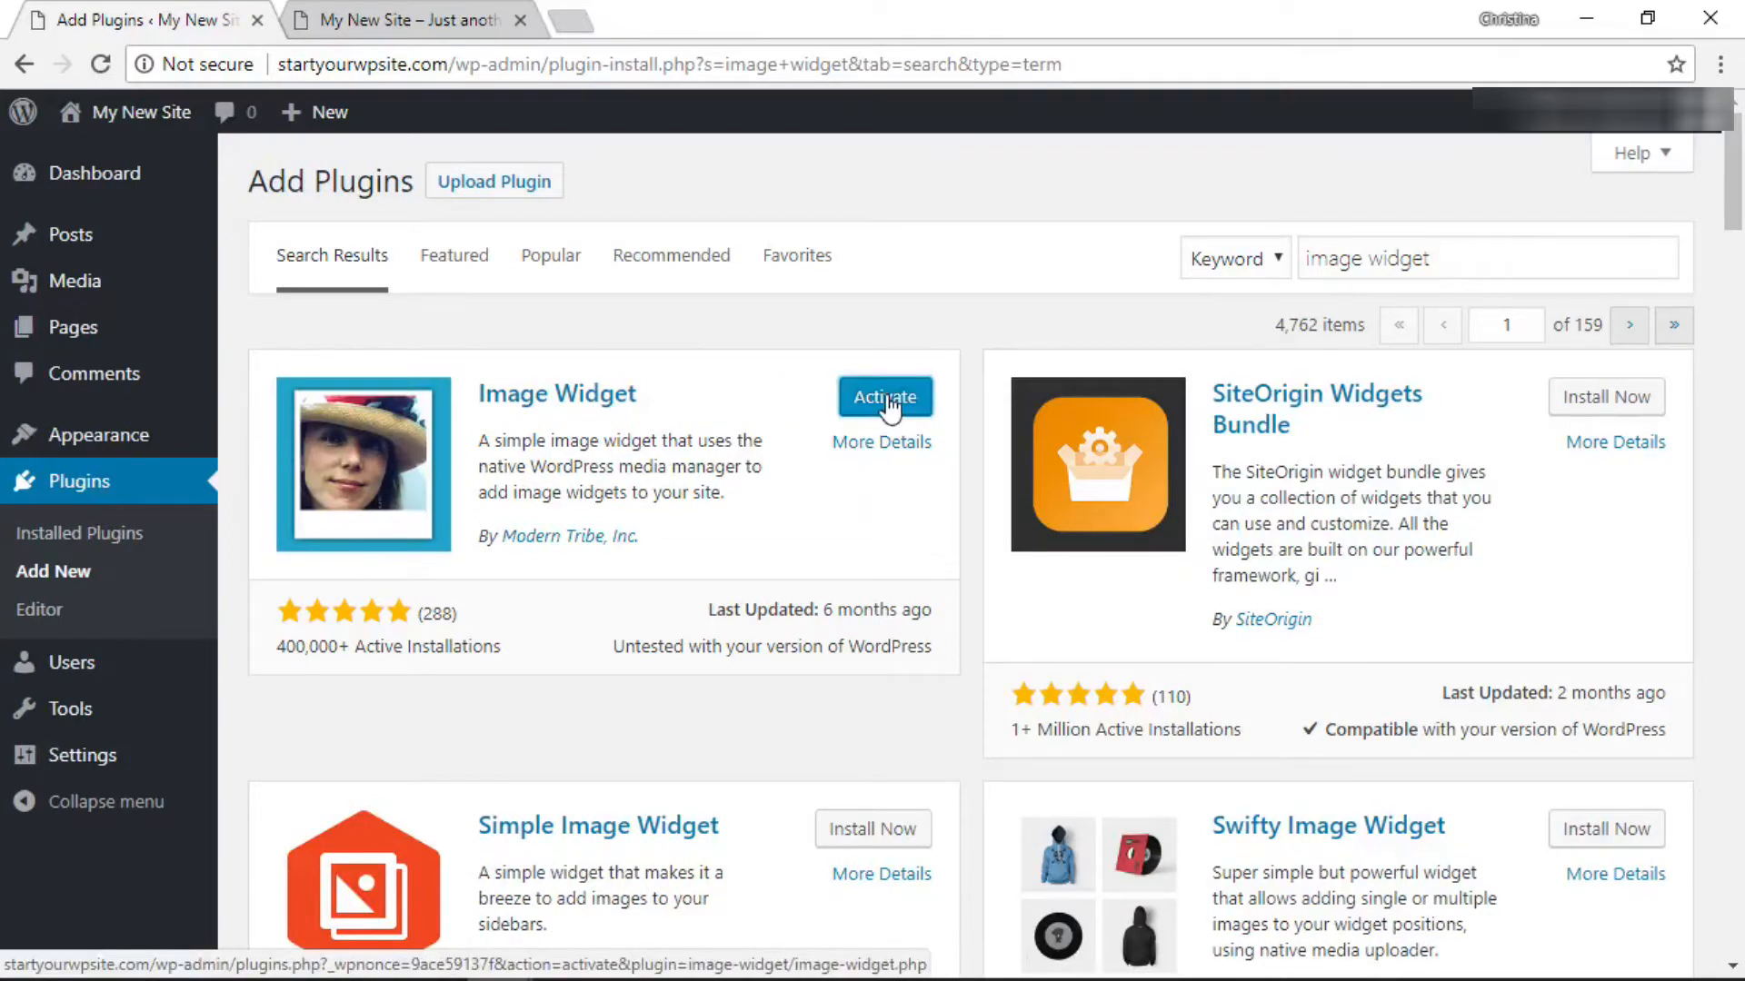
left_click(890, 408)
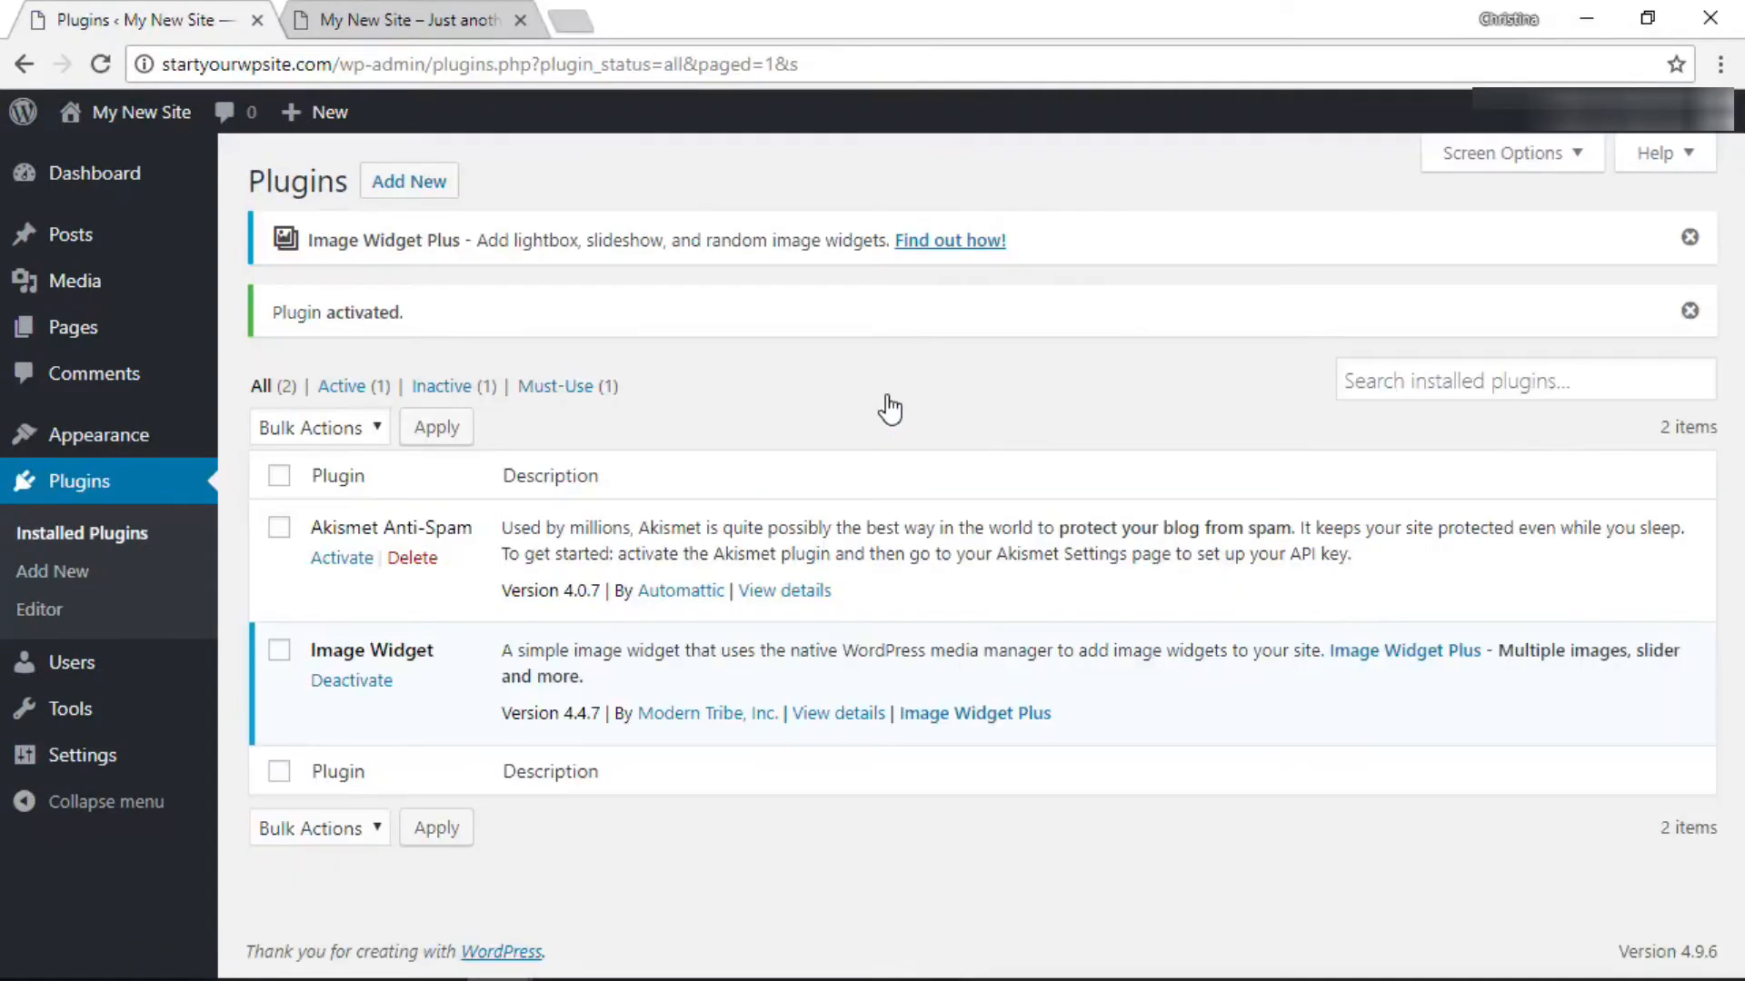
- Go to the widget management page and add the plugin's Image Widget as the first item in the Blog Sidebar
mouse_move(82, 438)
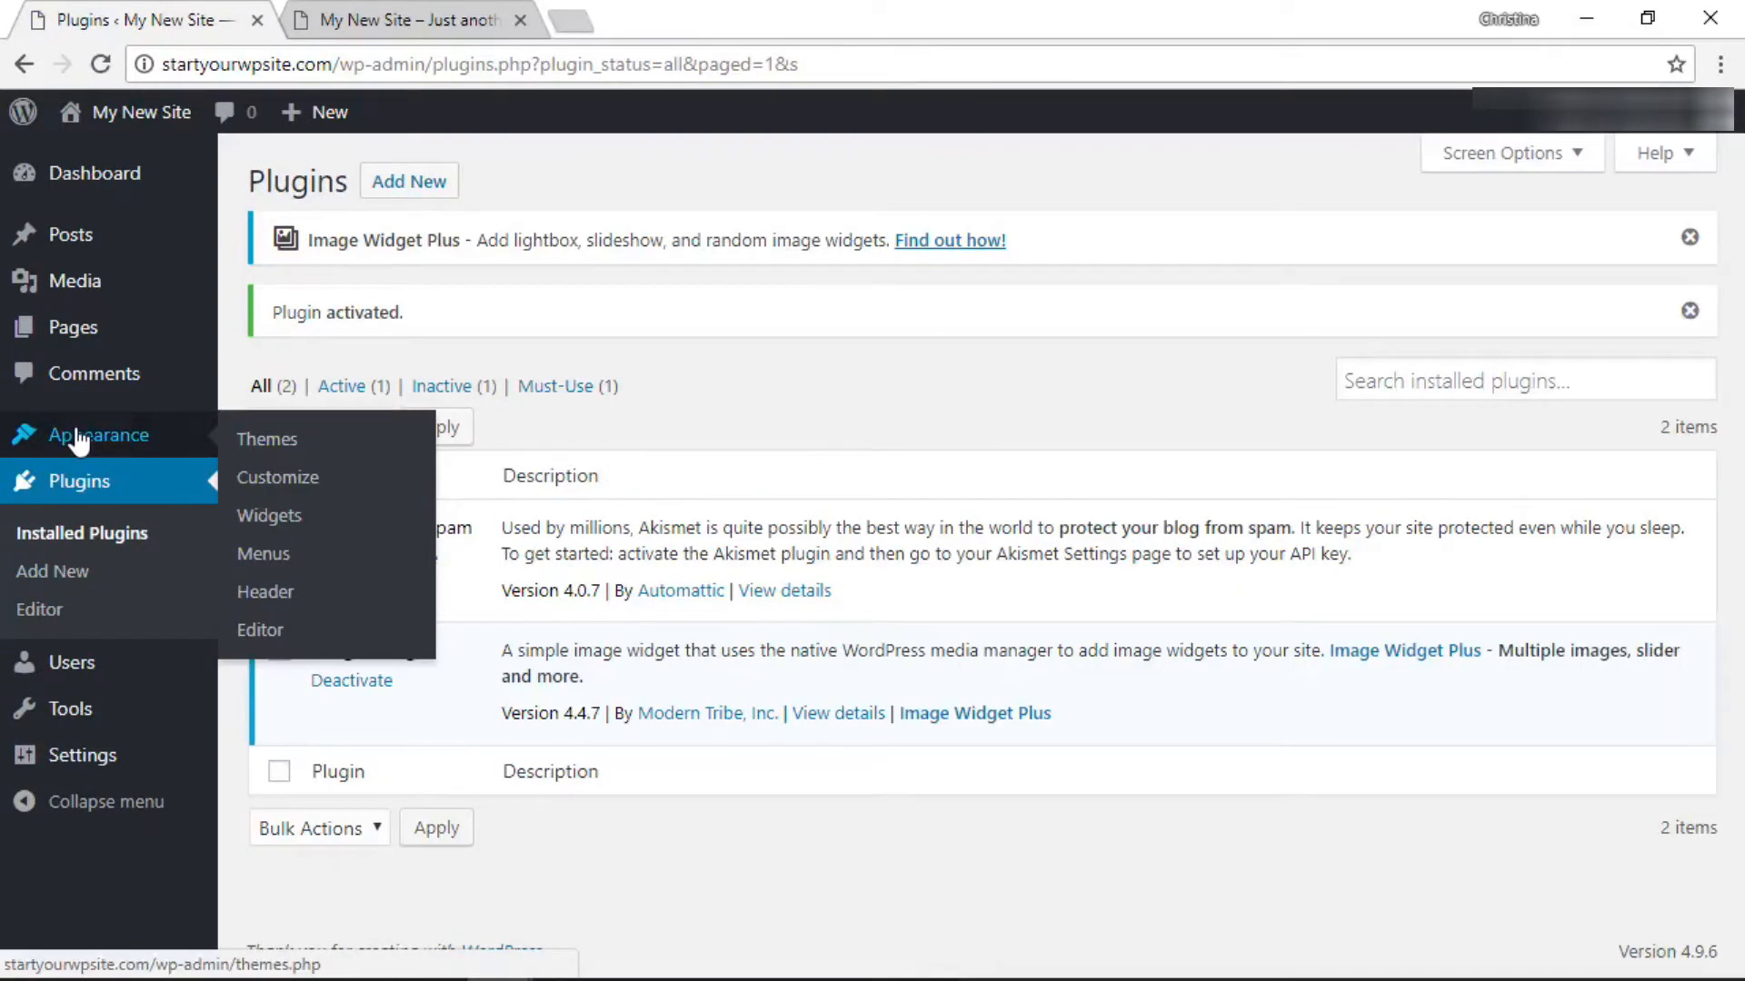
left_click(263, 518)
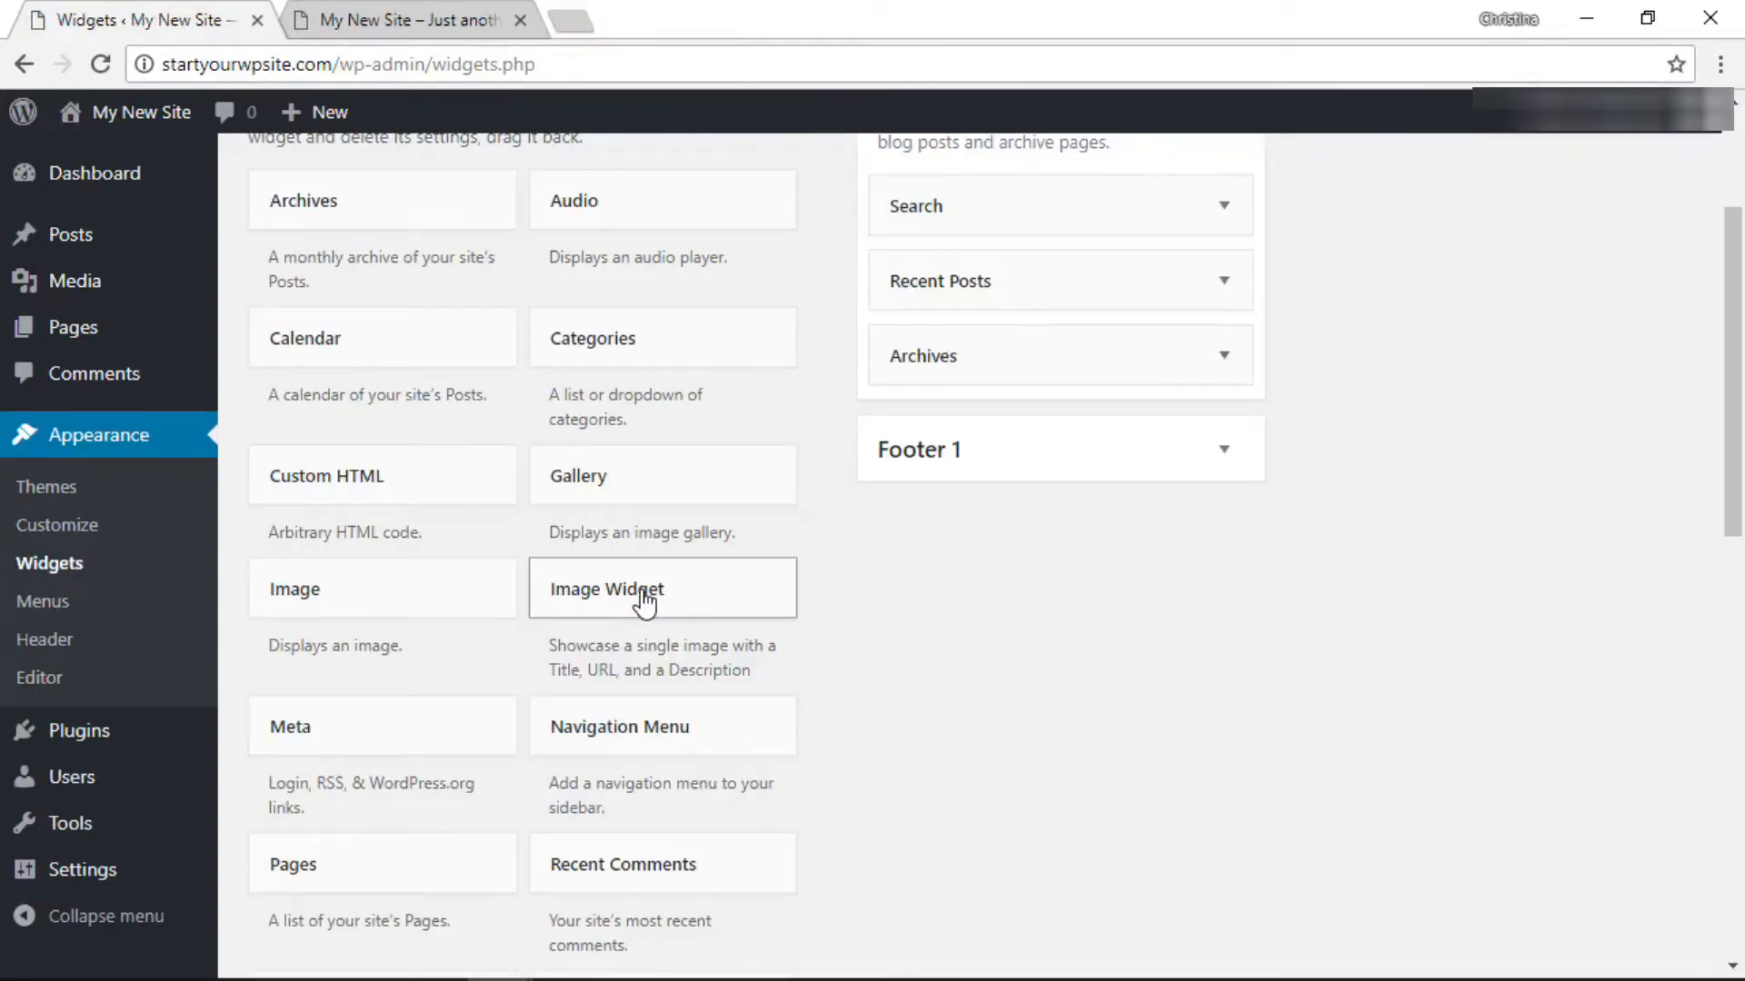
left_click_drag(644, 600, 973, 197)
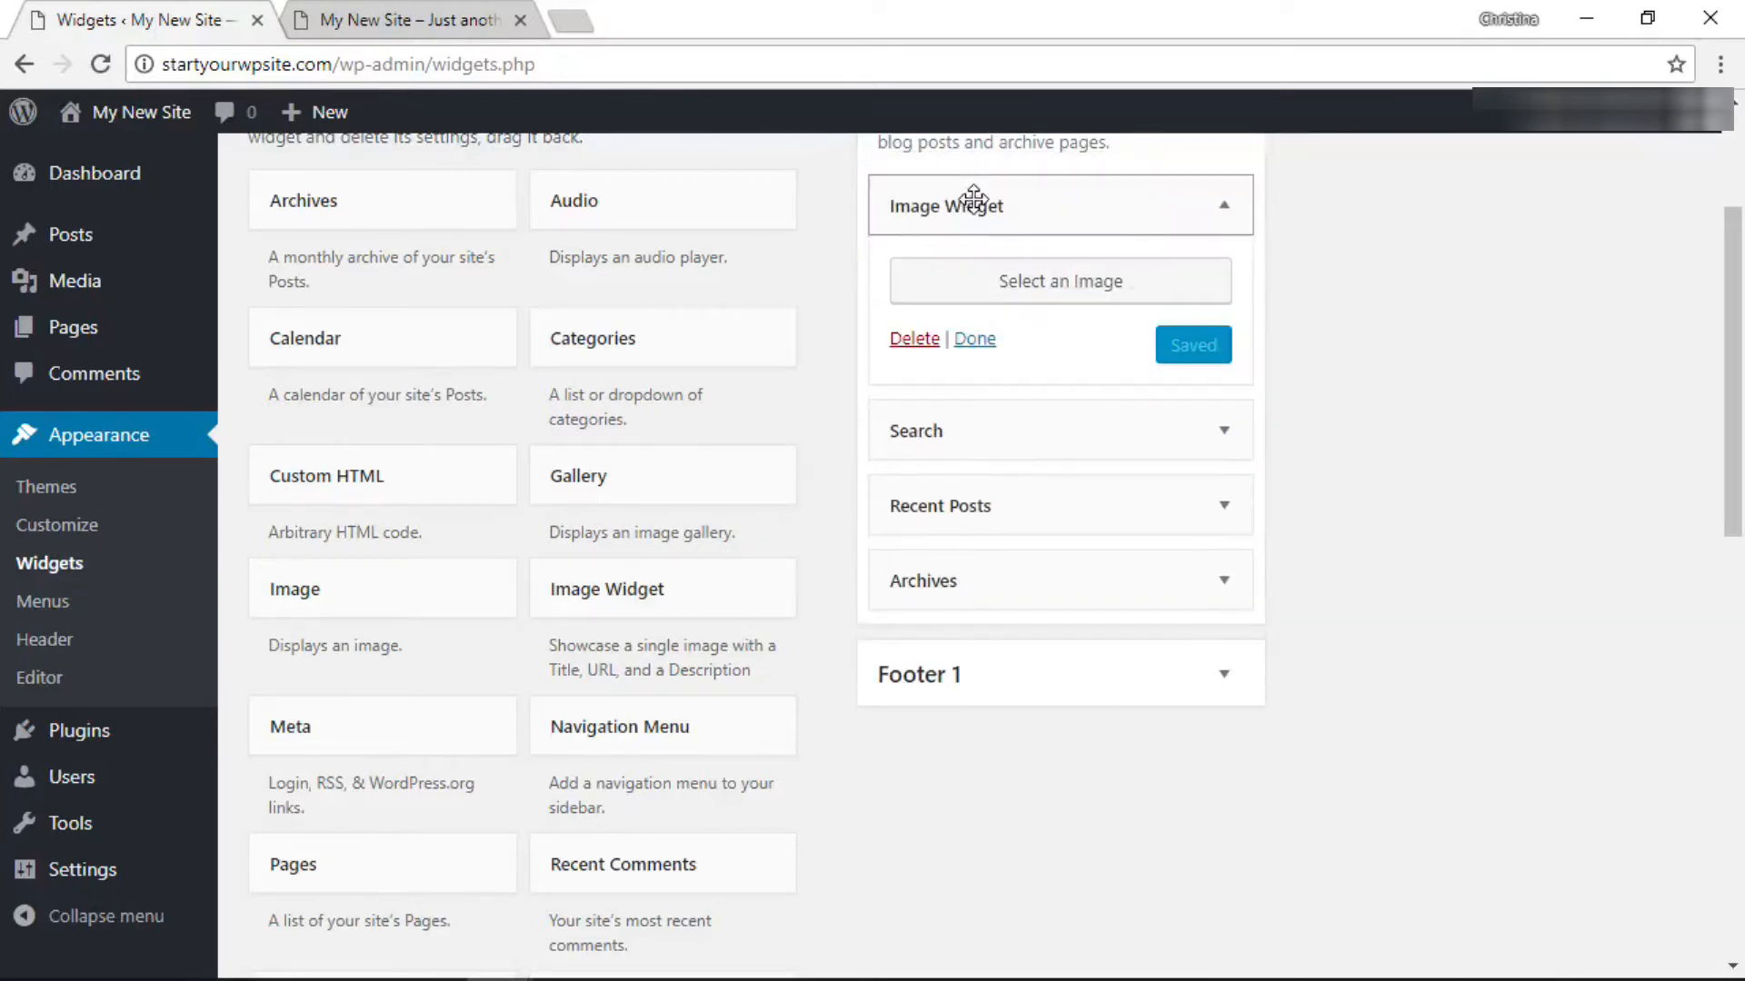
- Insert the Unicorn Wallpaper image from the Media Library into the new Image Widget
scroll(1089, 295, "up", 1)
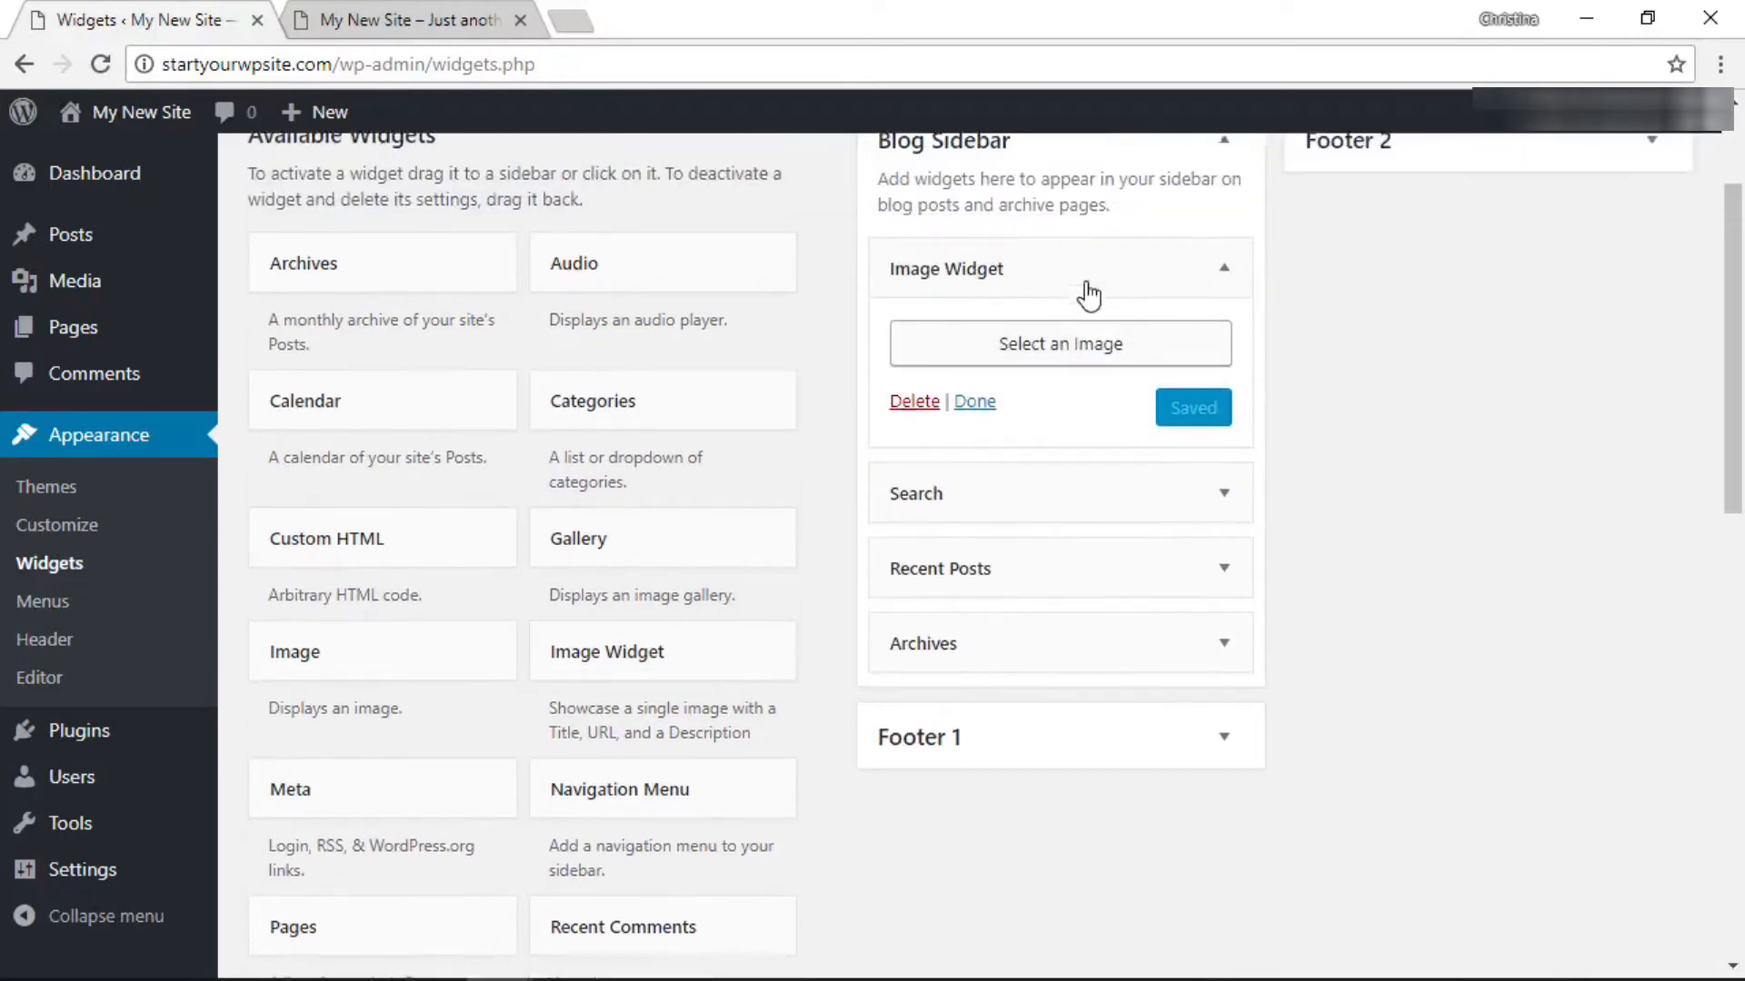
scroll(1090, 331, "up", 1)
left_click(1060, 416)
left_click(363, 614)
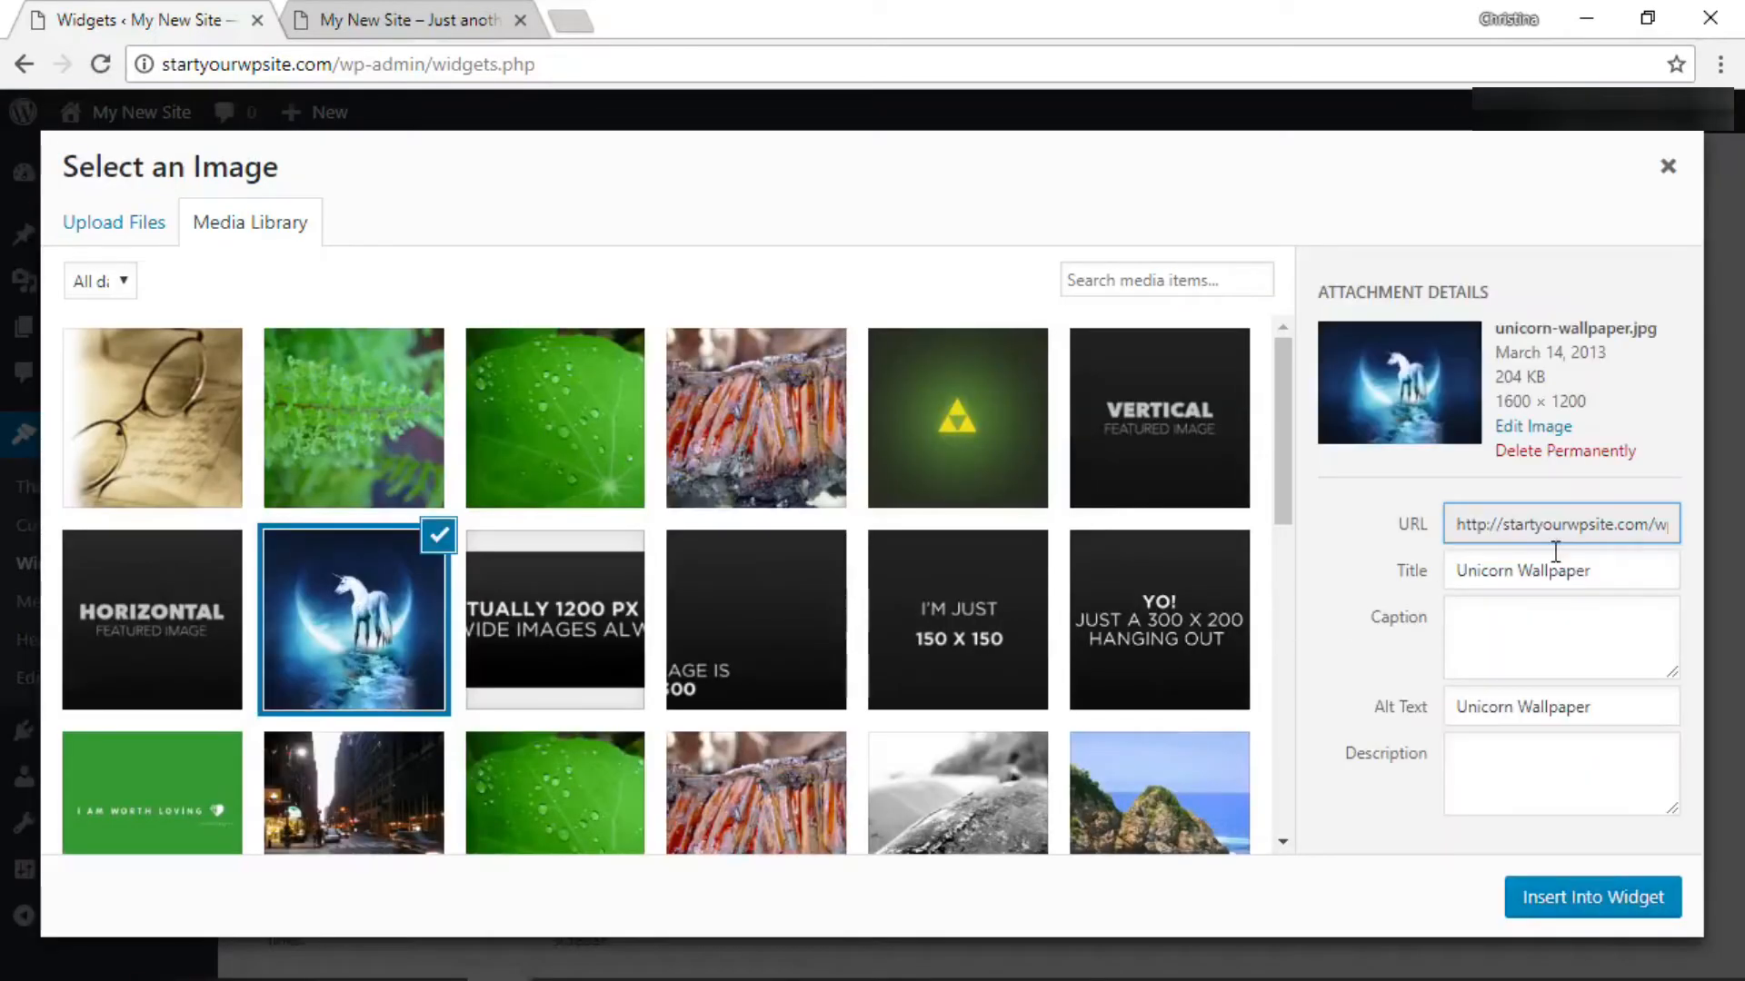
left_click(1567, 906)
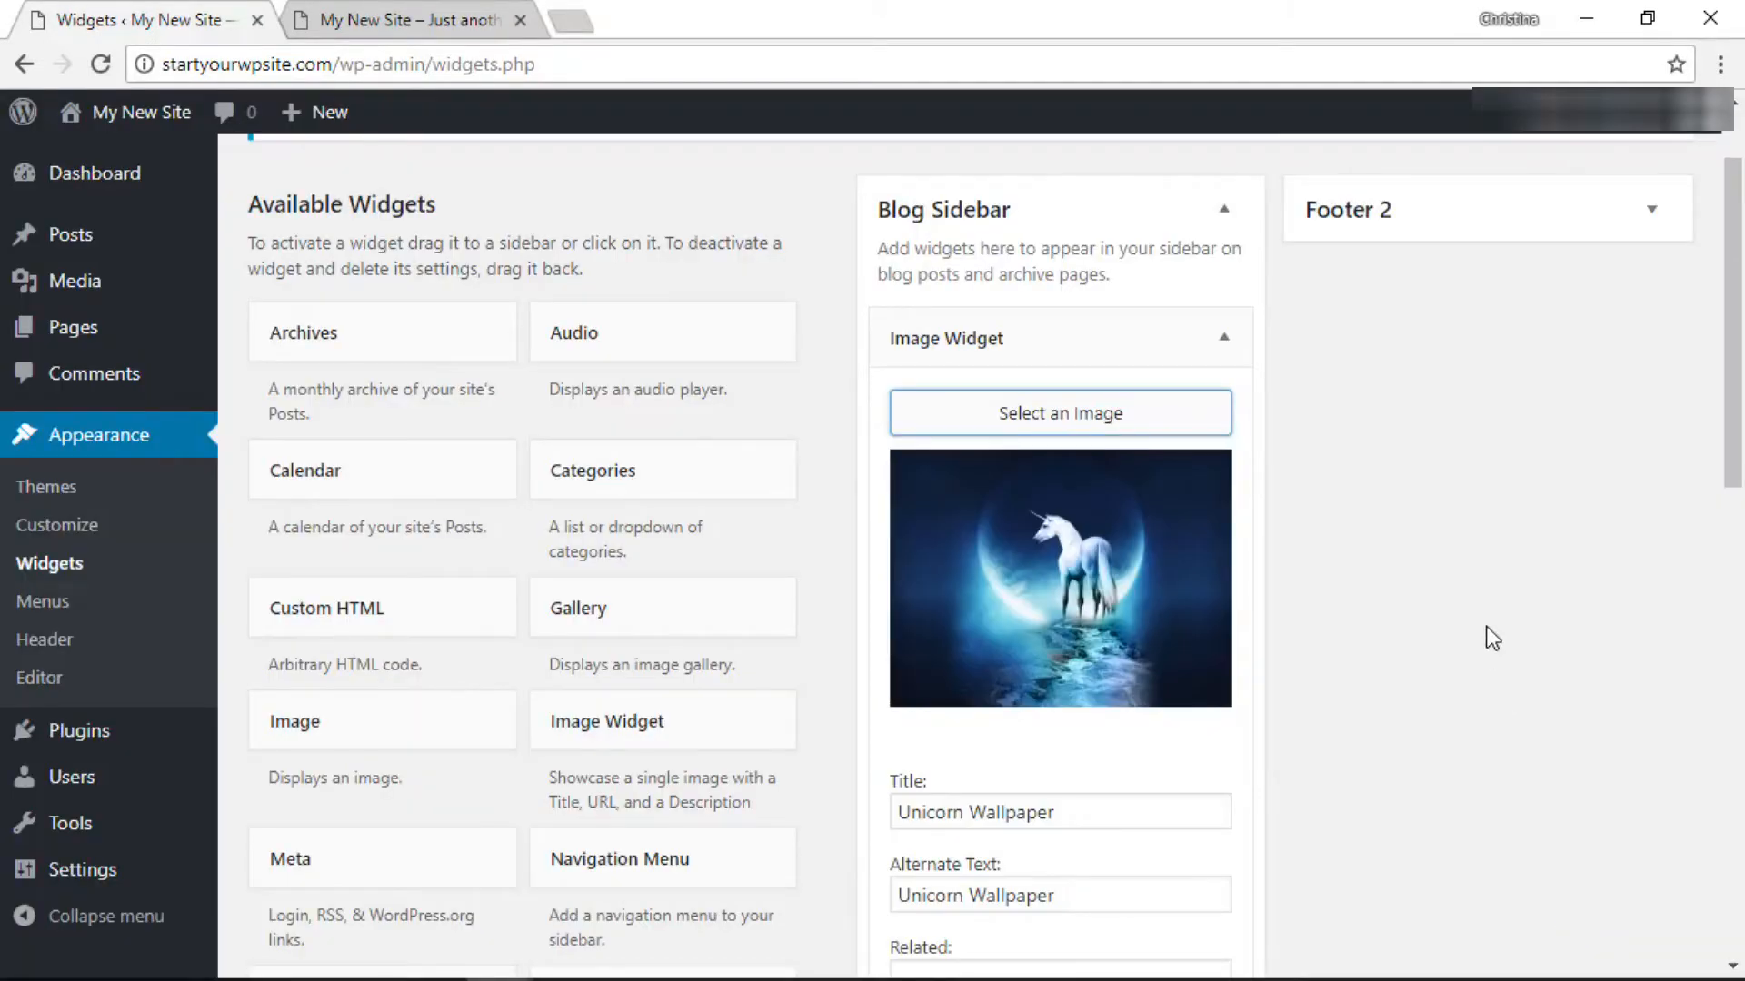
- Set the Image Widget's title to About and review its caption, link, window, size and alignment options
scroll(1485, 626, "down", 4)
left_click_drag(1090, 327, 782, 322)
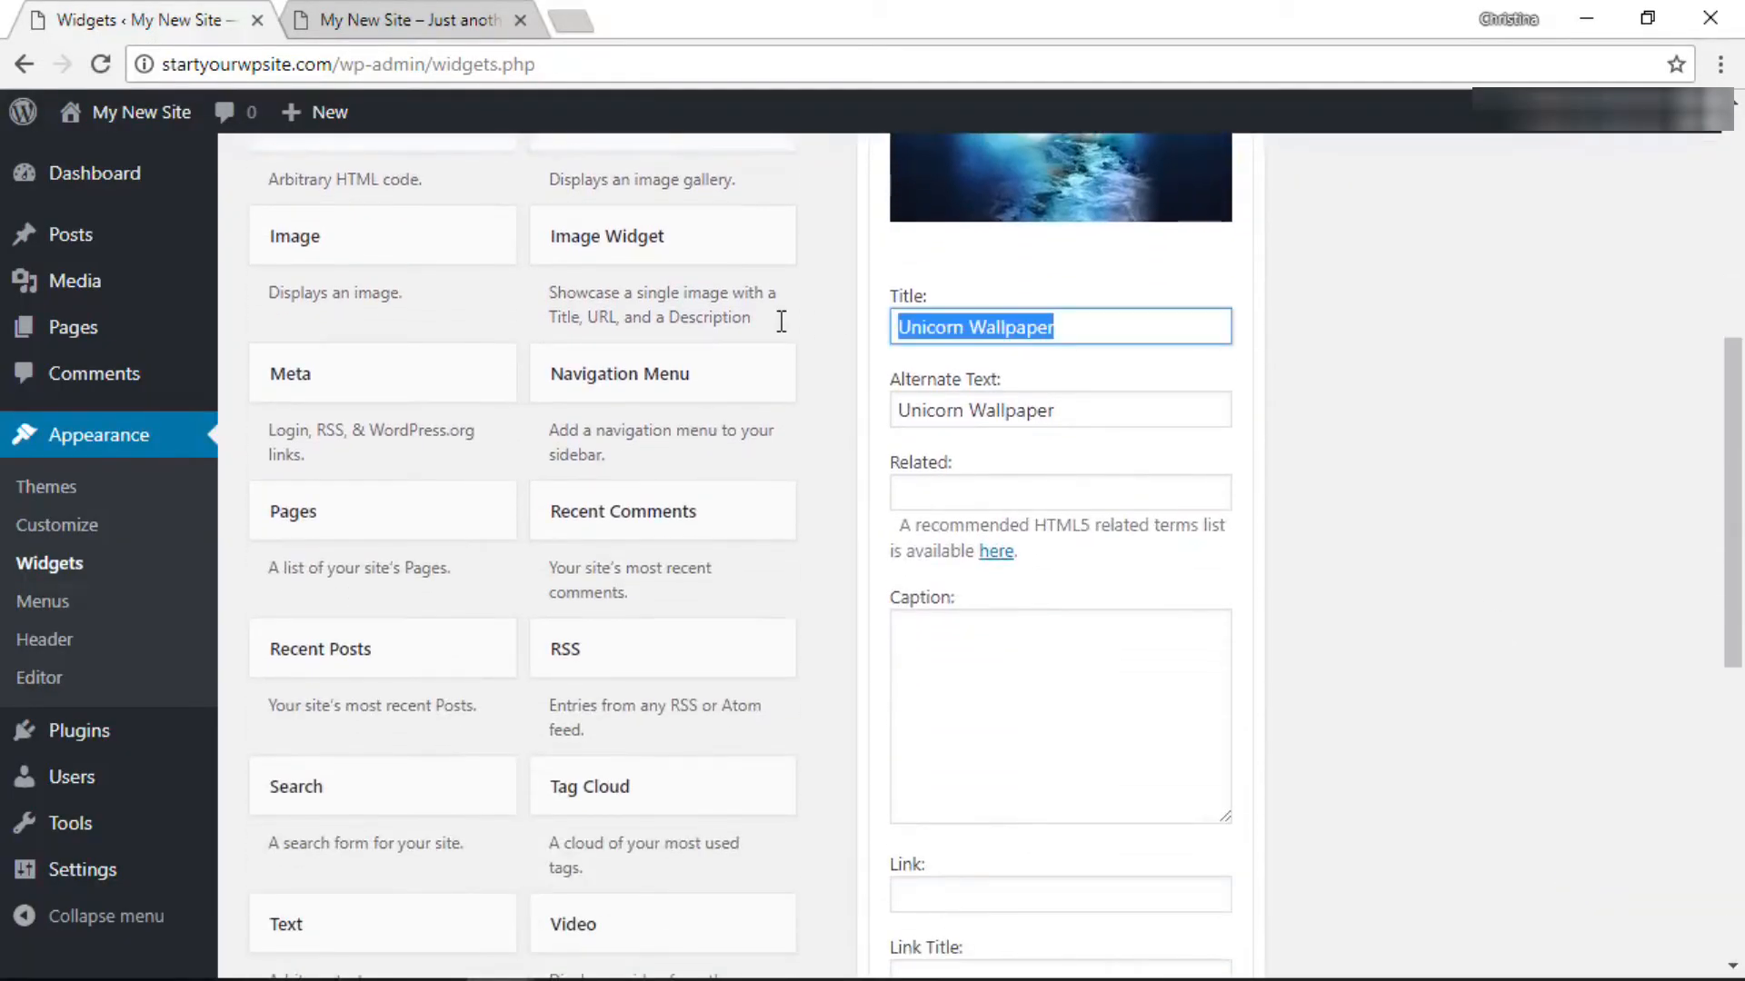
type("About")
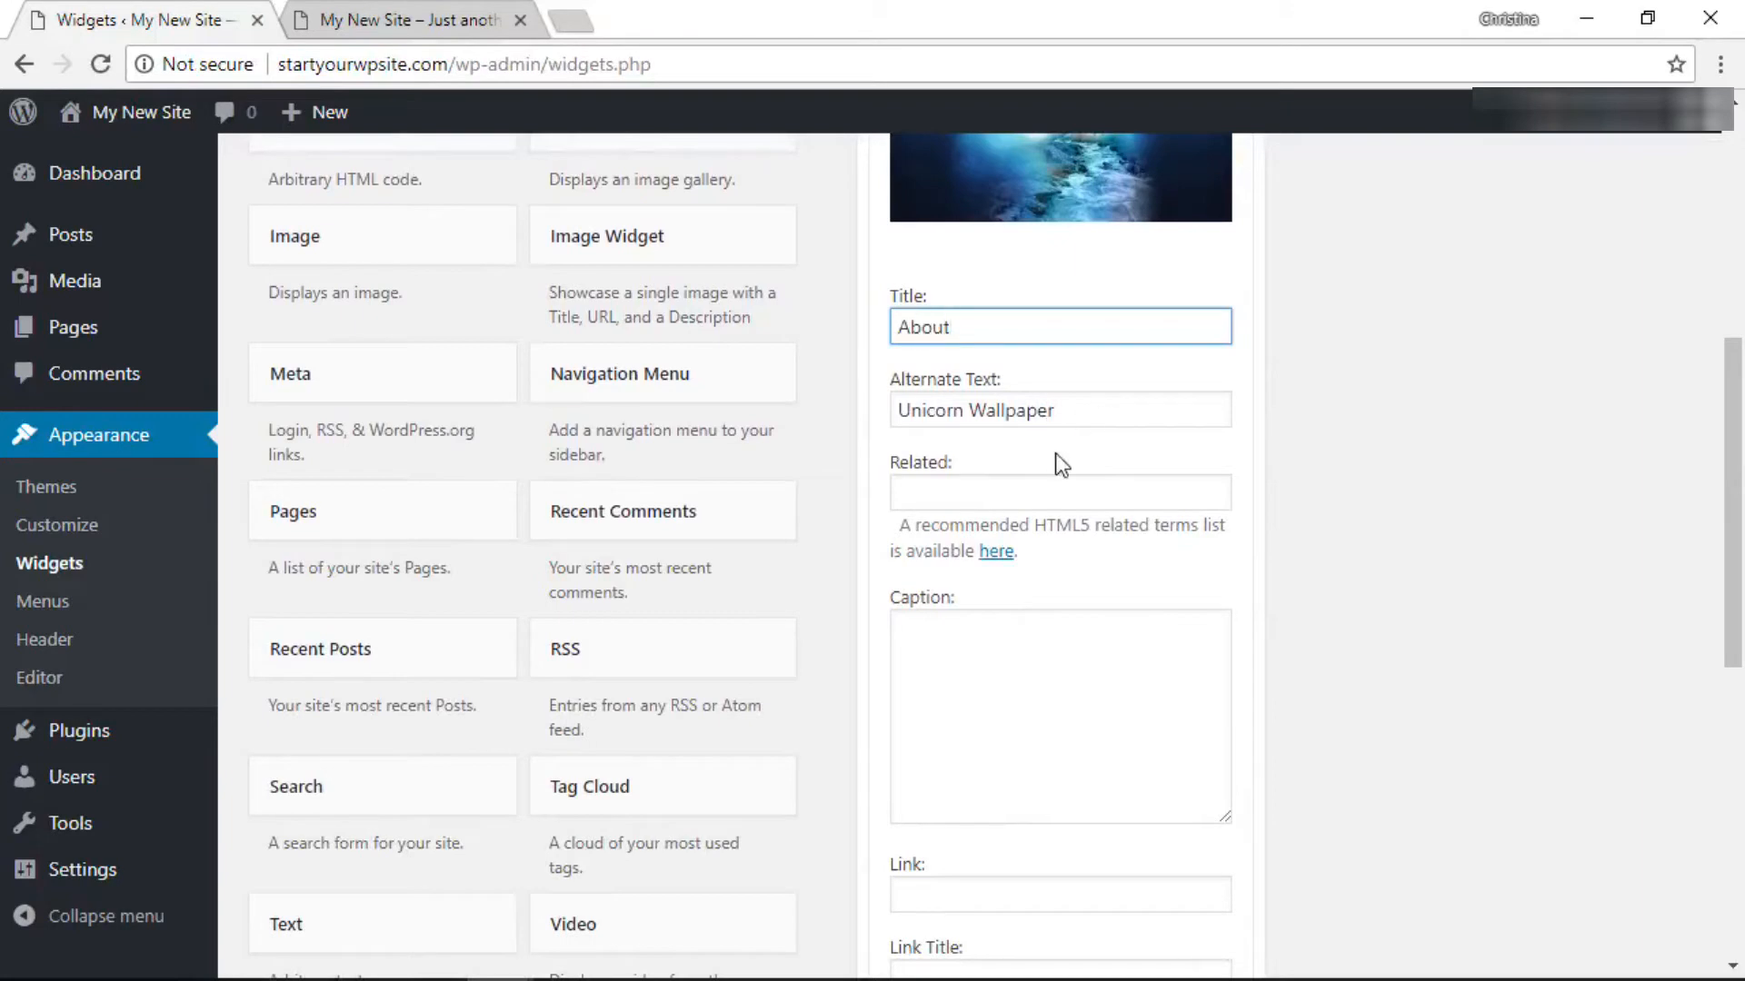
scroll(1088, 490, "down", 4)
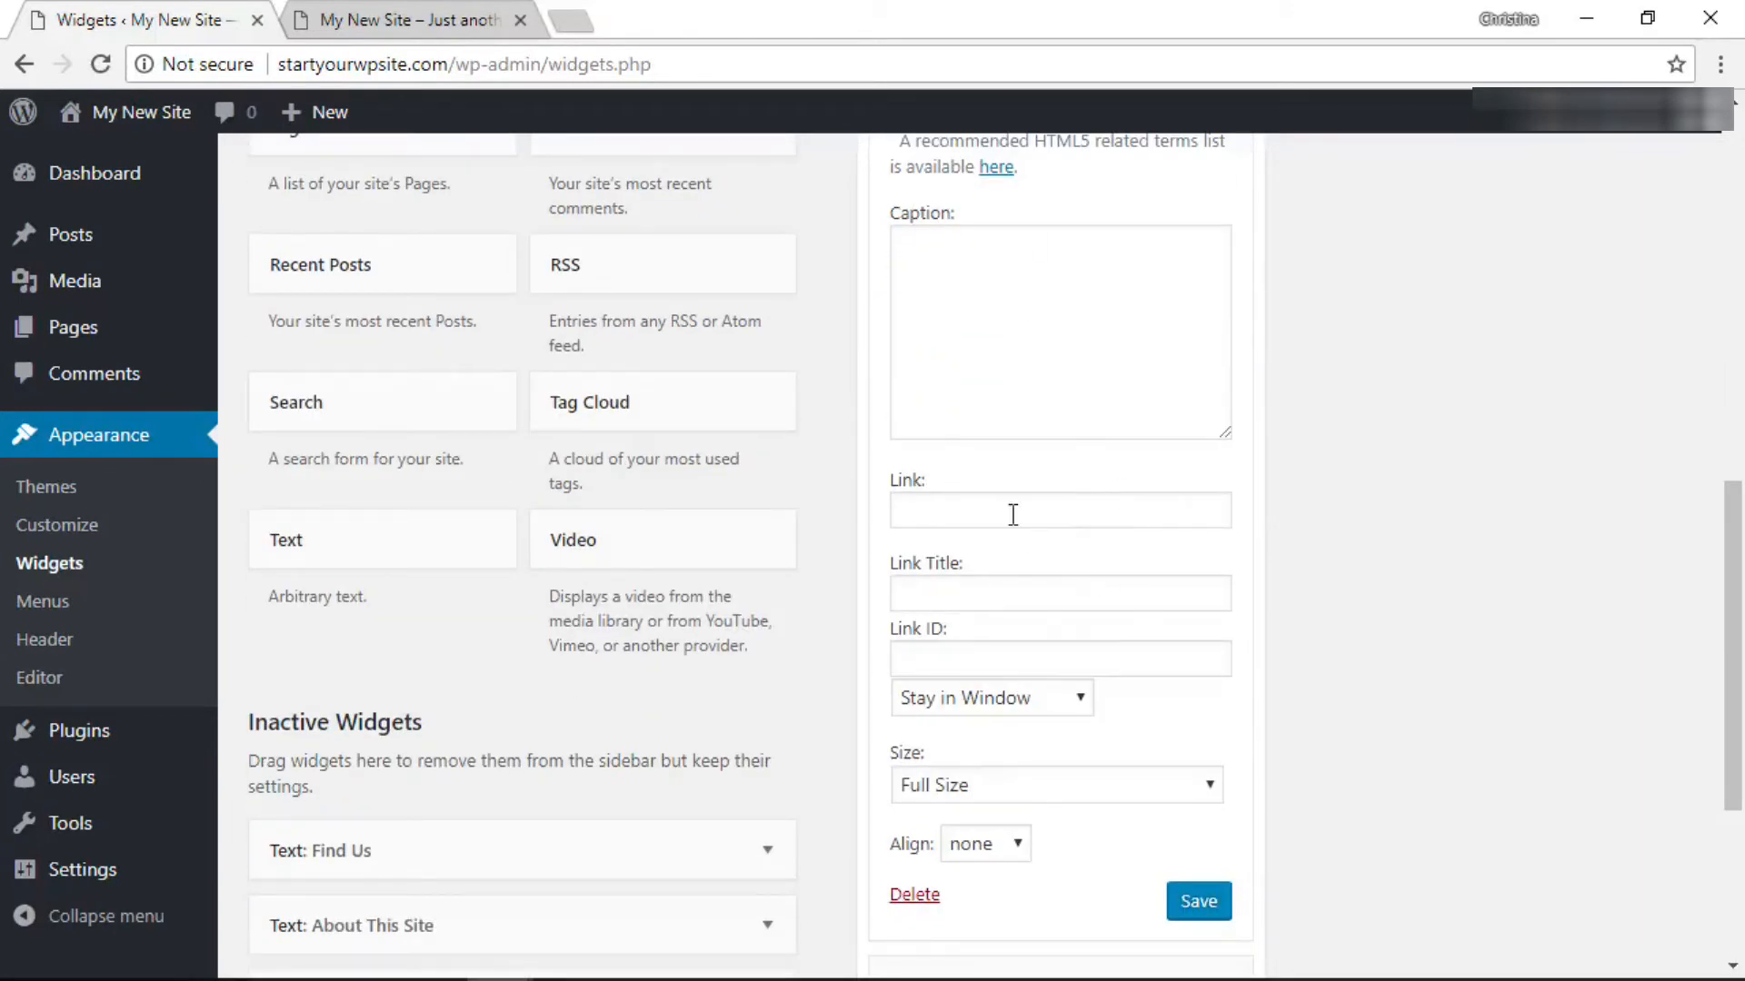
scroll(1072, 571, "down", 3)
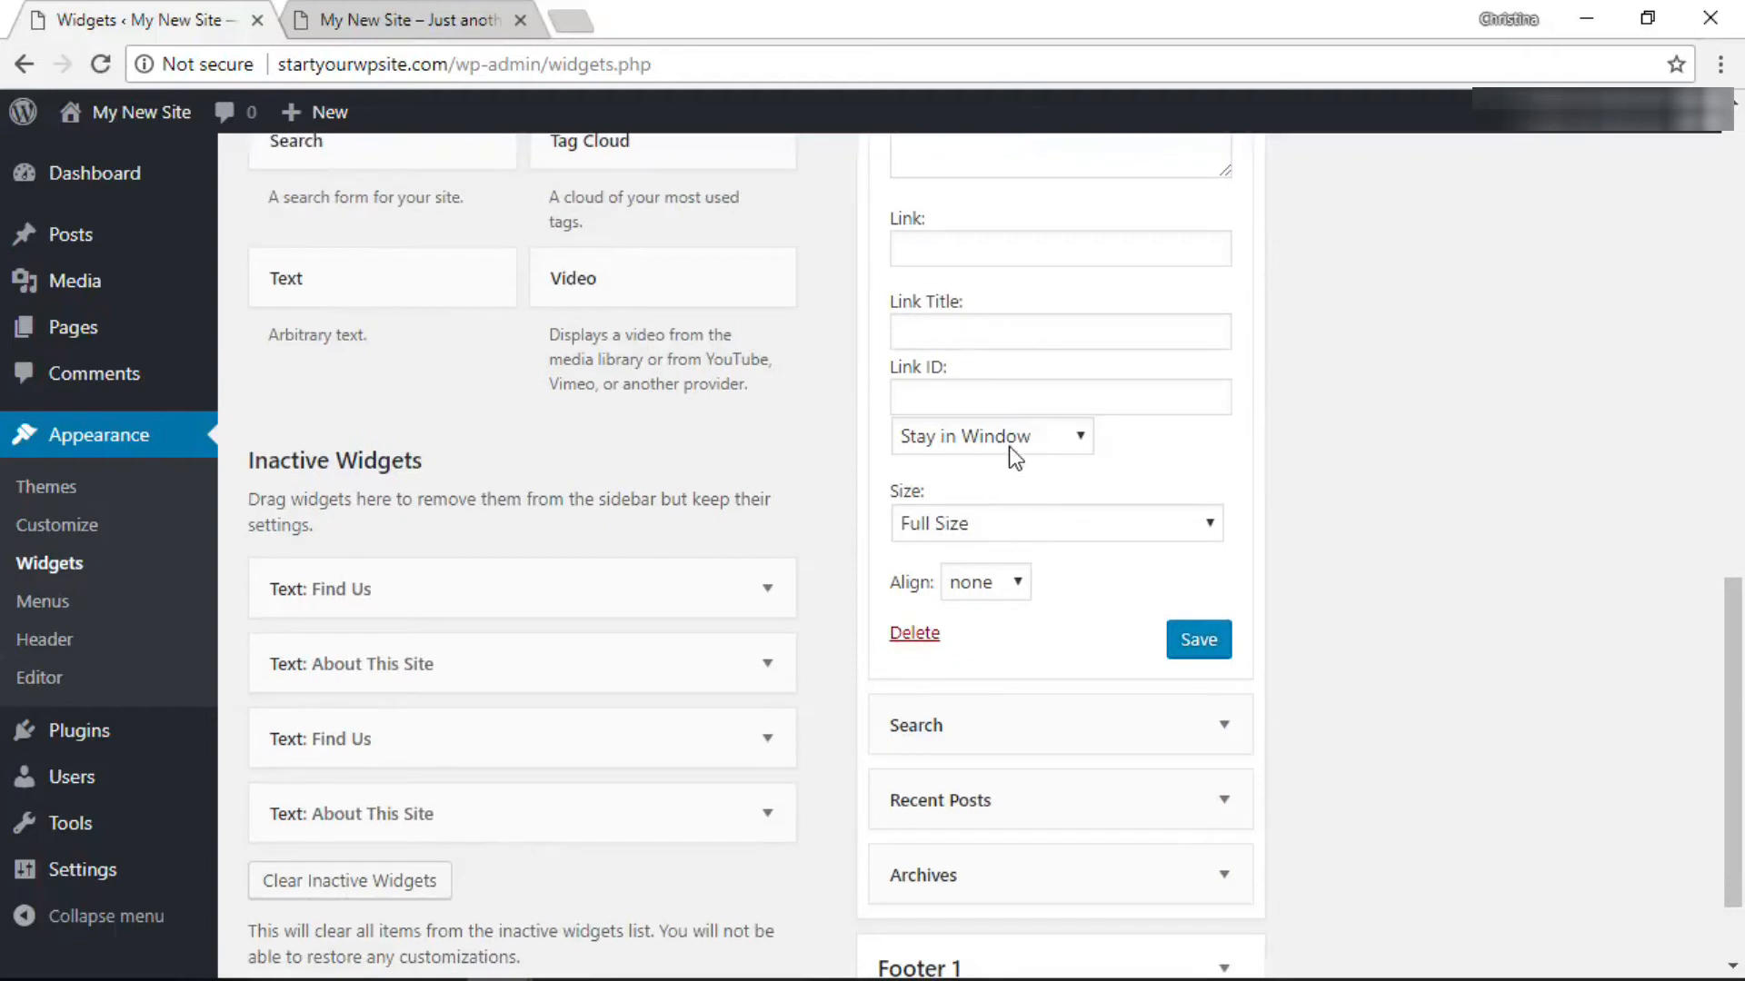
left_click(1077, 436)
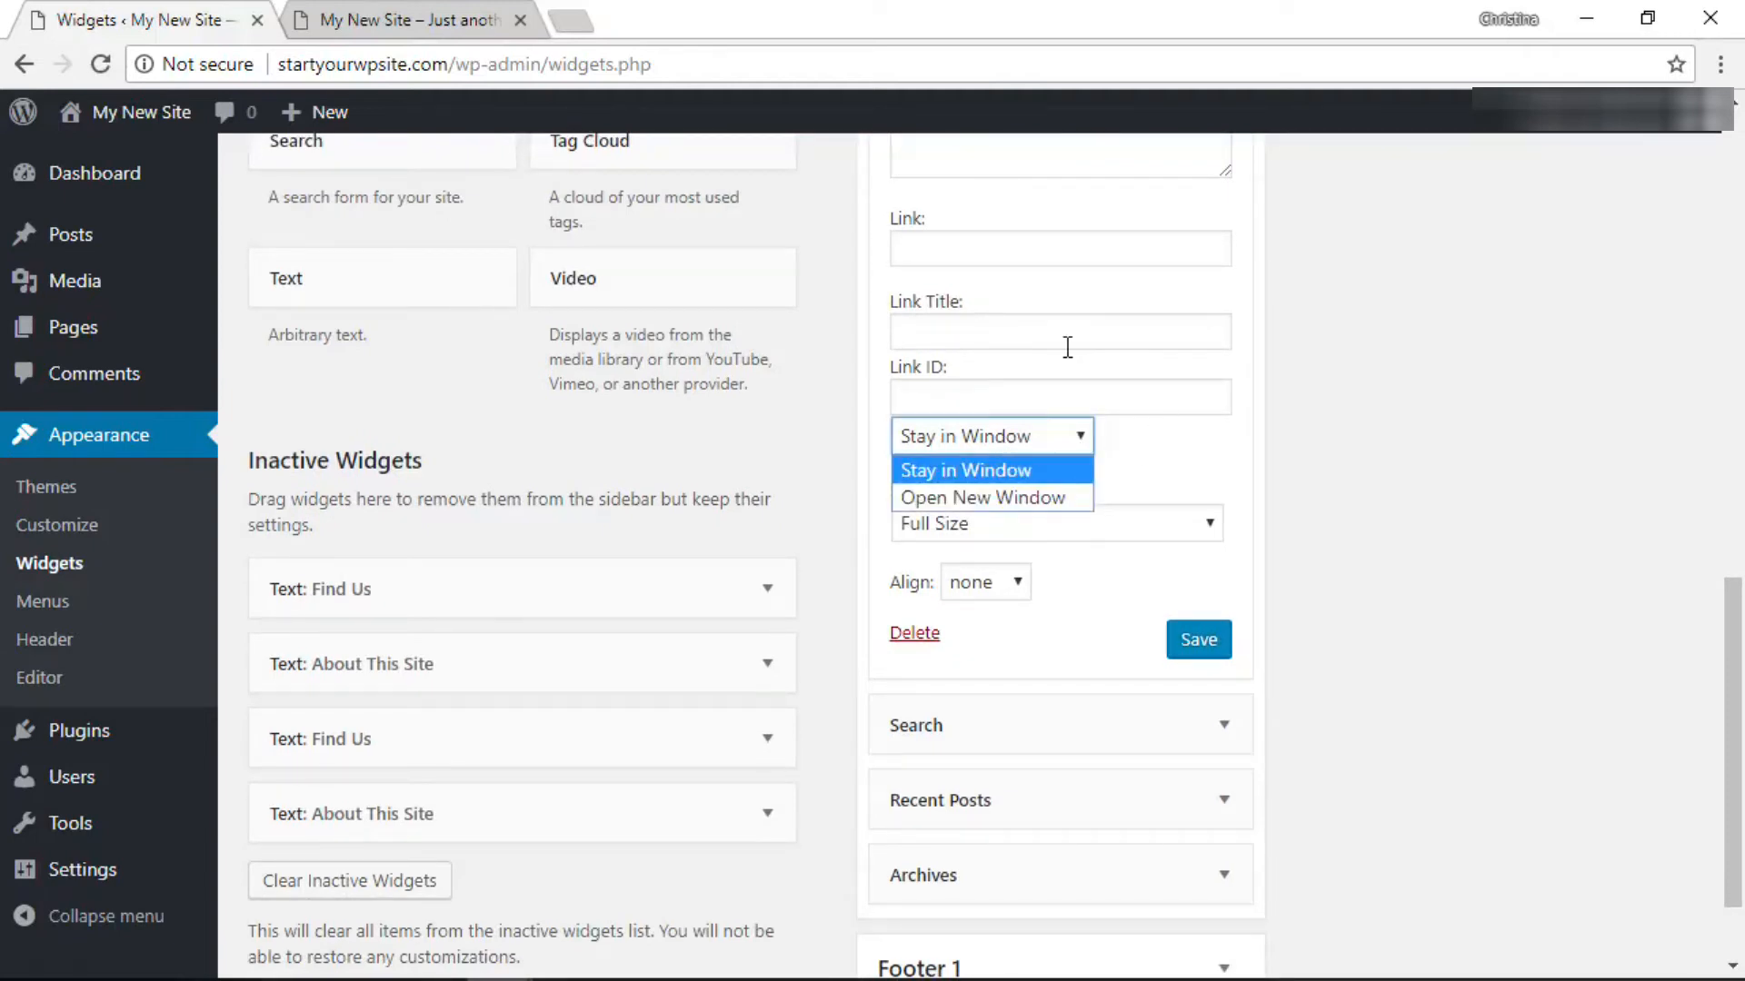
left_click(1120, 350)
scroll(1210, 483, "down", 2)
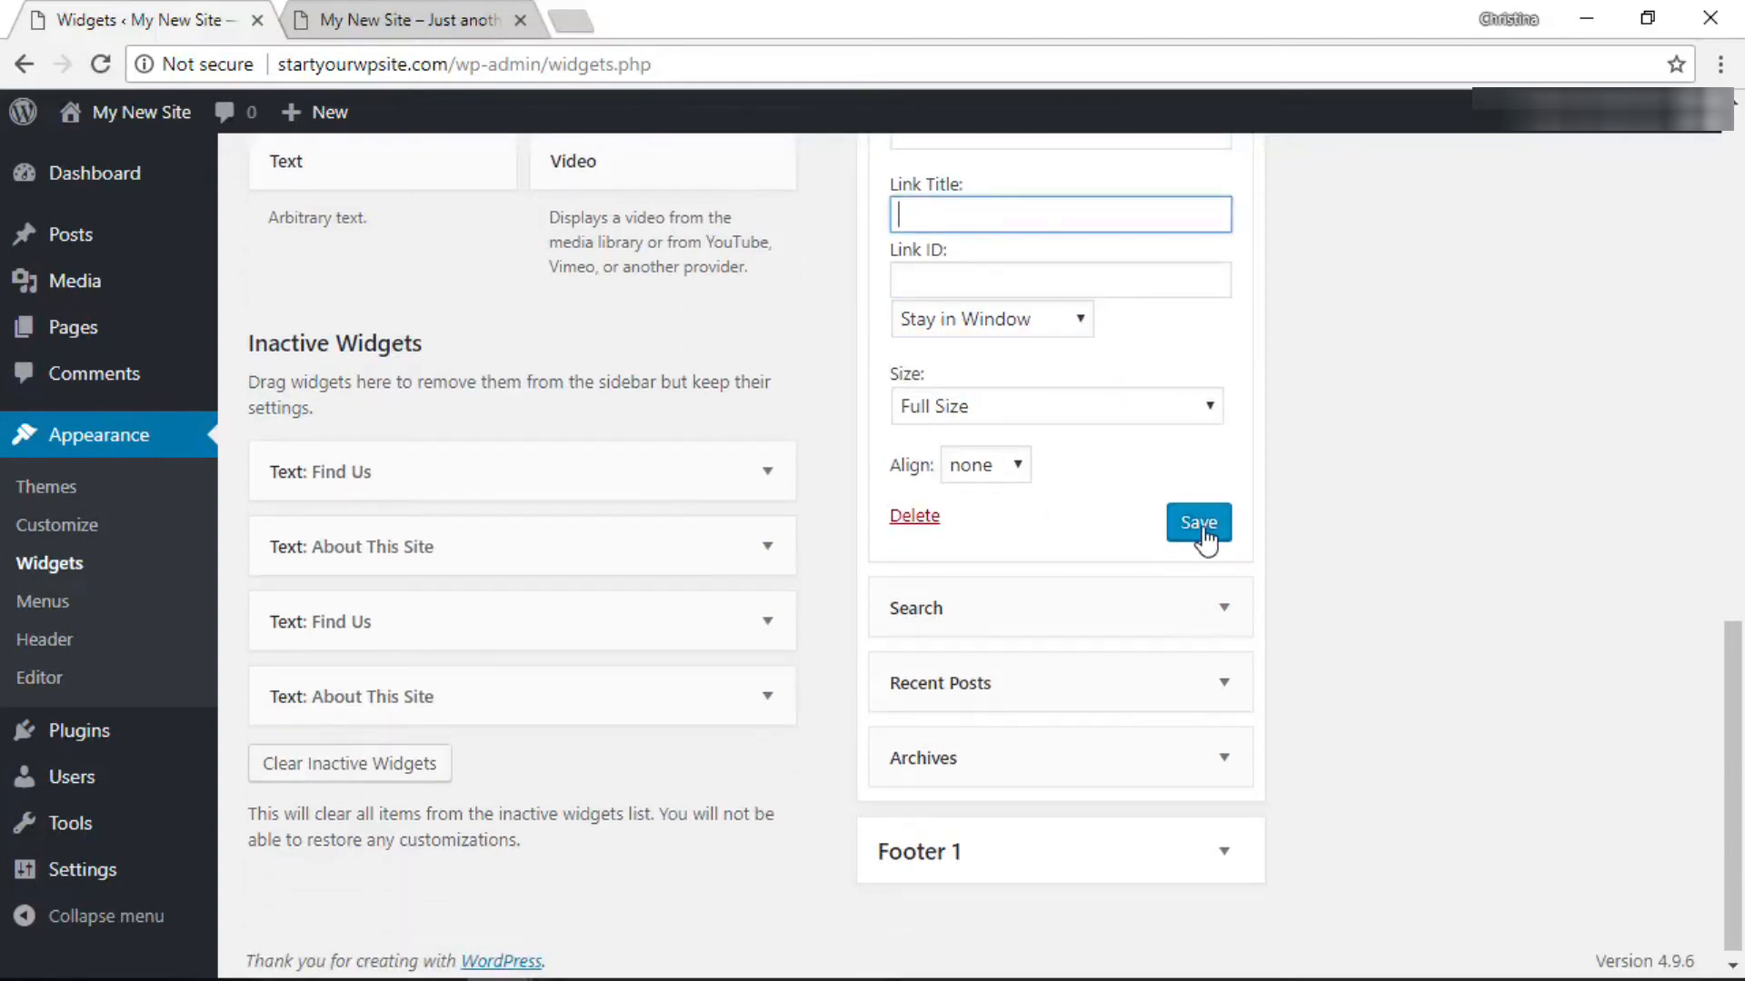
- Save the Image Widget and reload the site's front page to check the About image in the sidebar
left_click(1202, 527)
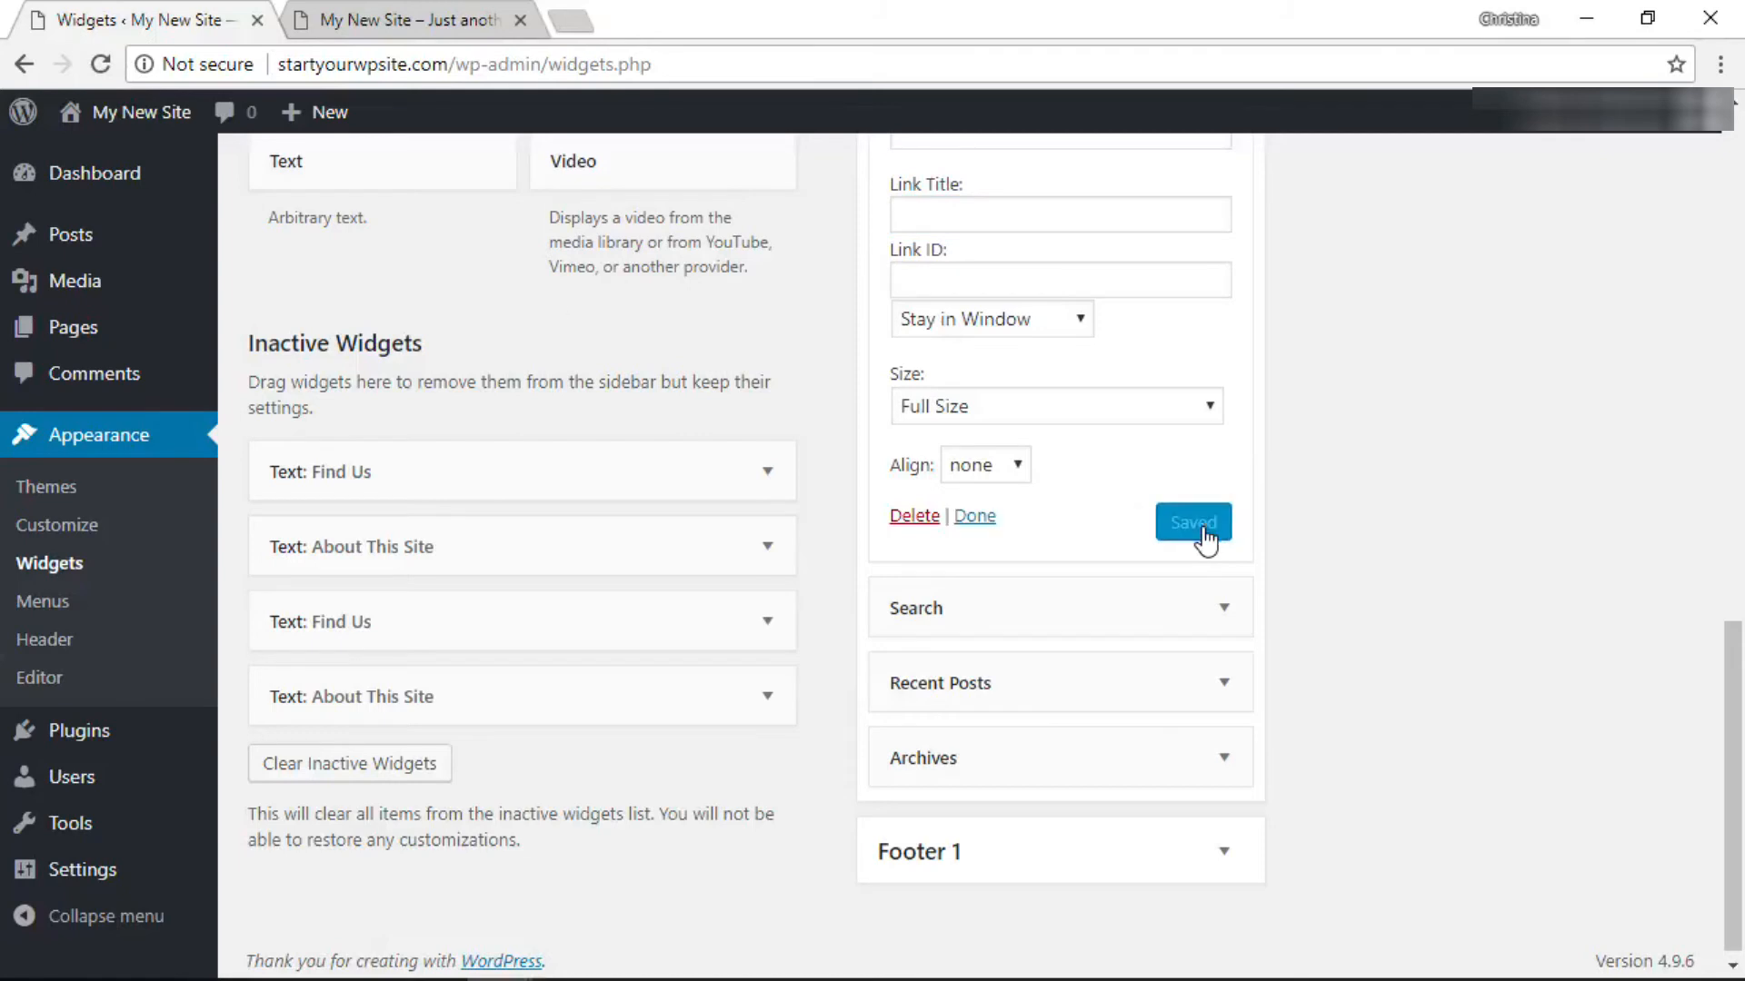
left_click(368, 27)
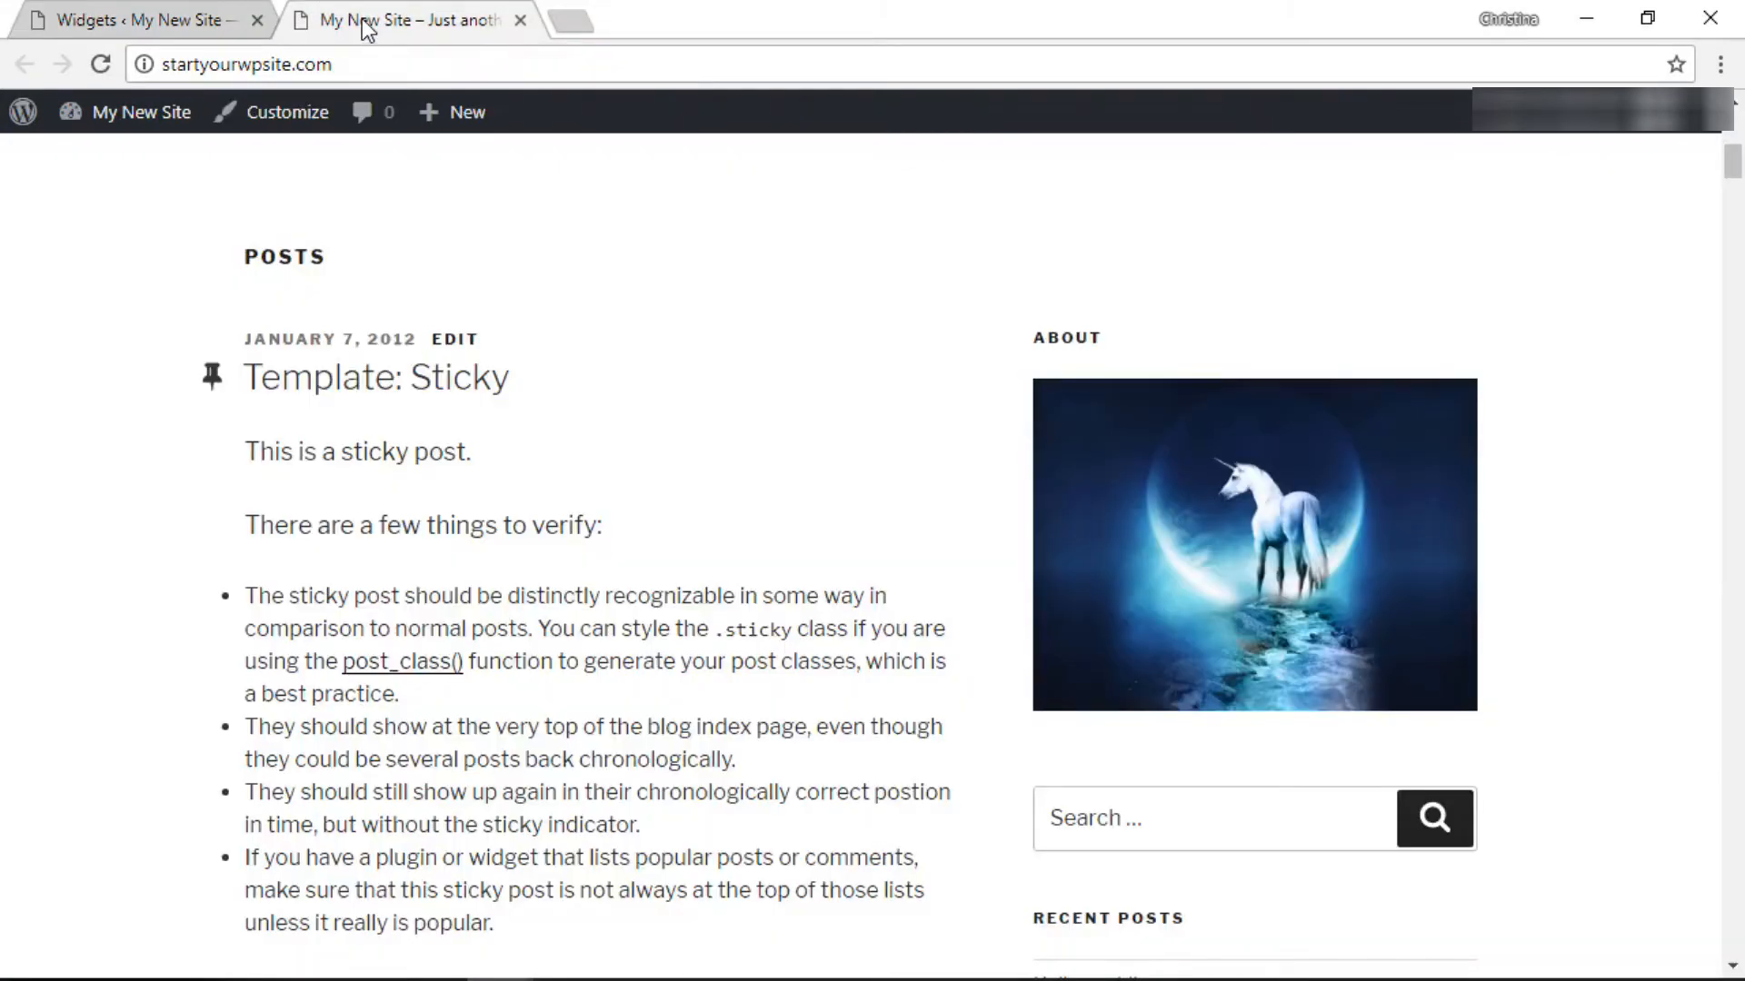
left_click(100, 63)
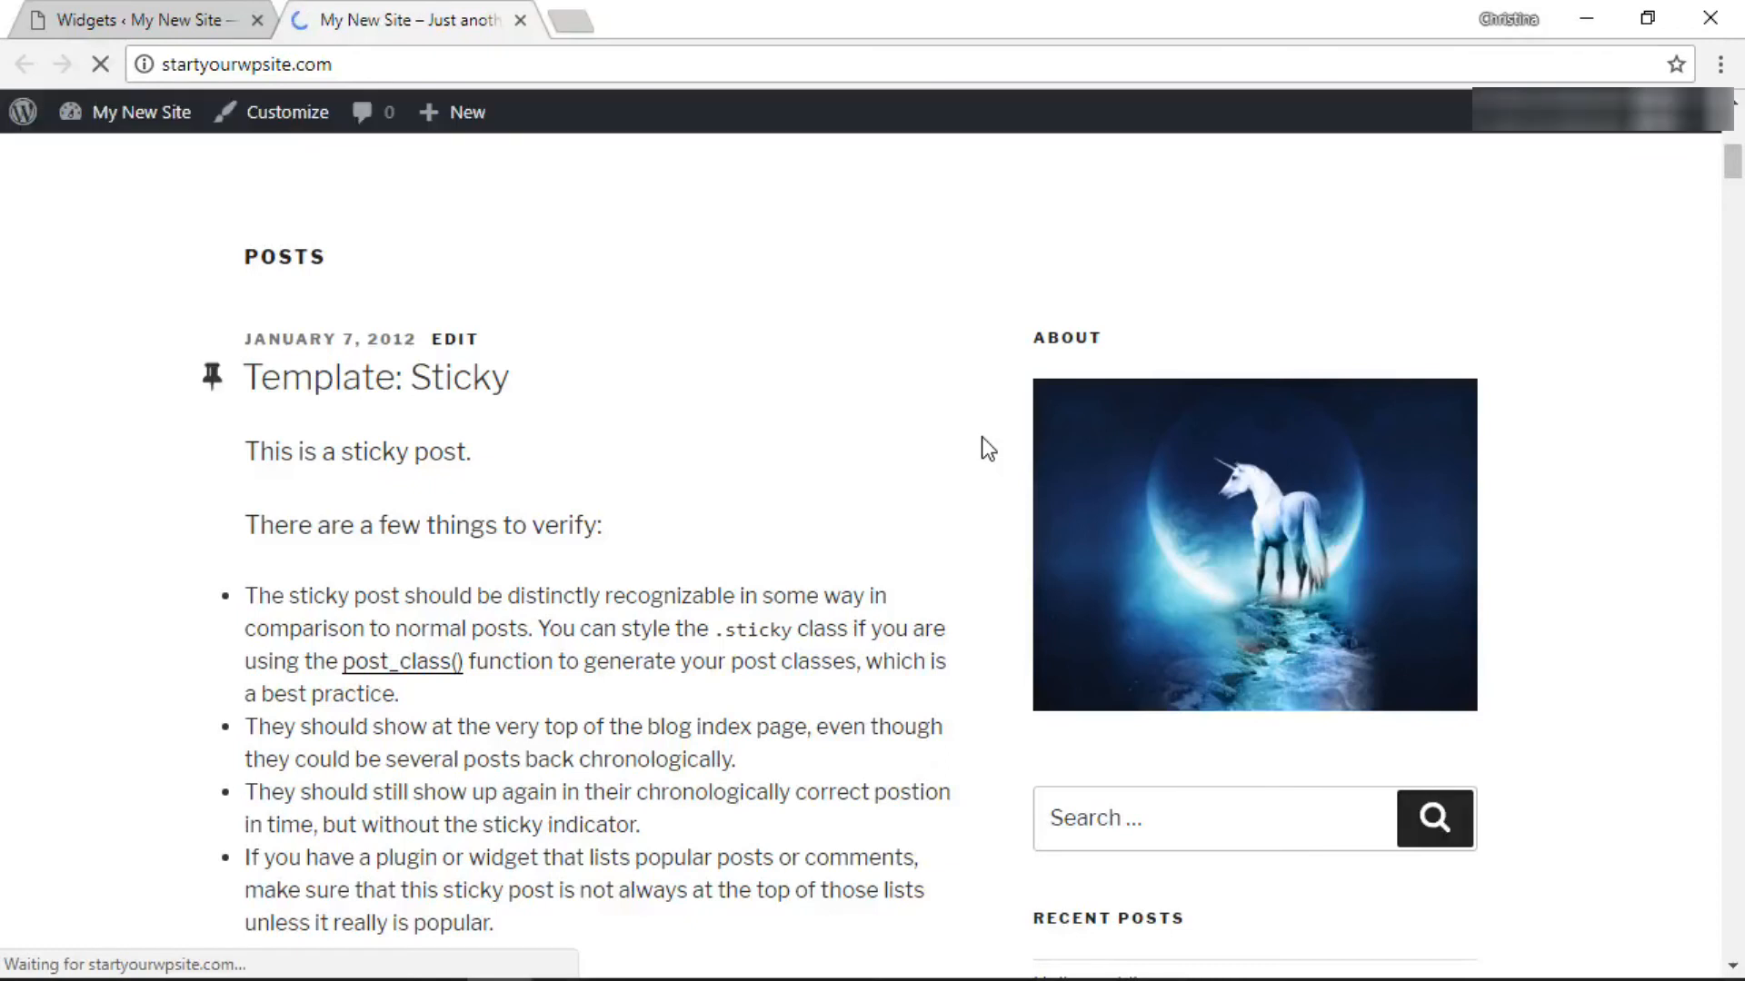